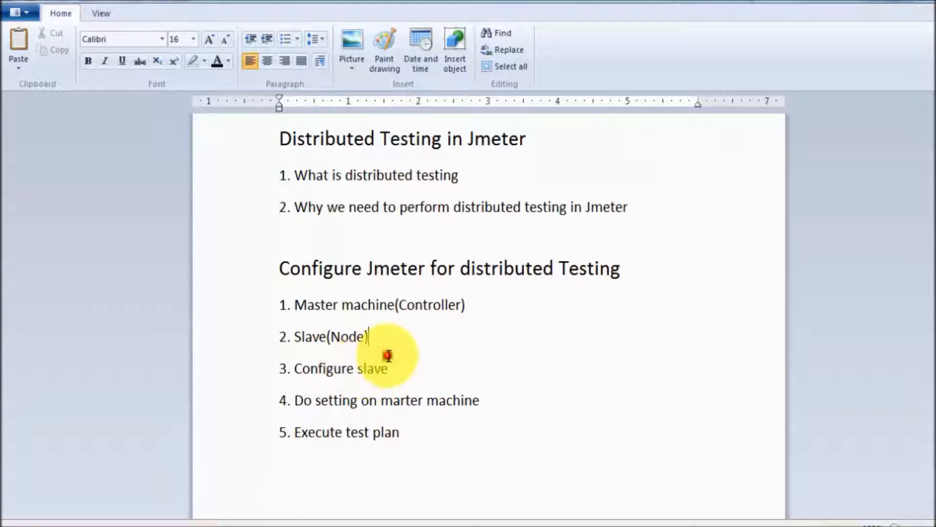
- Select 'Slave(Node)' in the WordPad outline and switch to the slave machine's session
double_click(291, 337)
drag(308, 336, 379, 332)
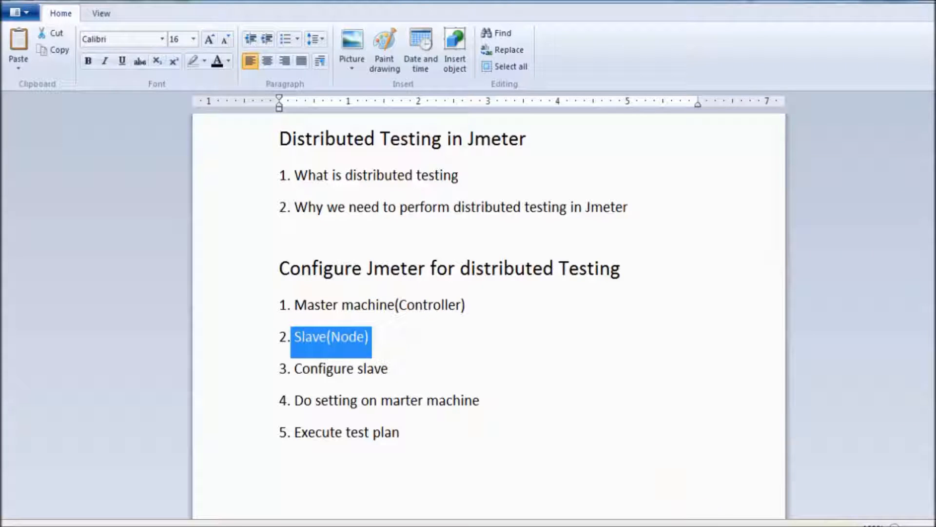
key(alt+Tab)
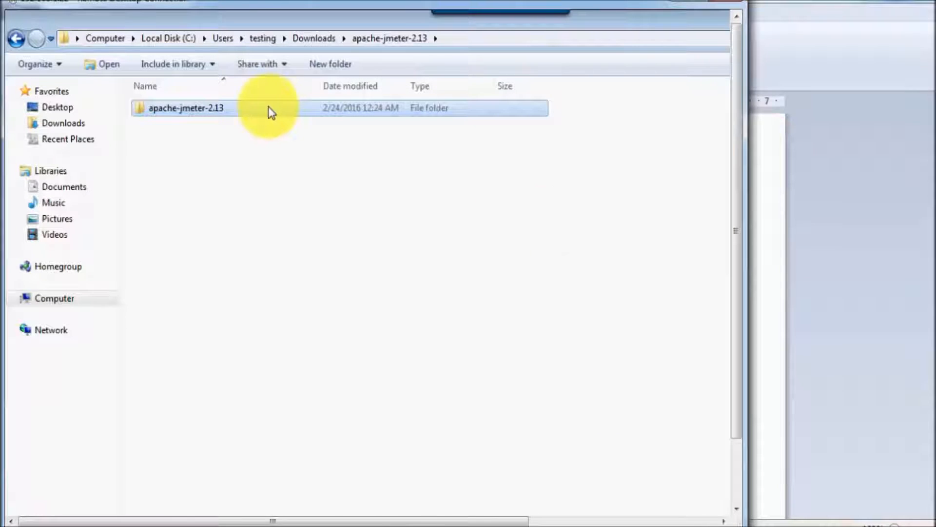
- Open the apache-jmeter-2.13 bin folder on the slave machine
double_click(218, 110)
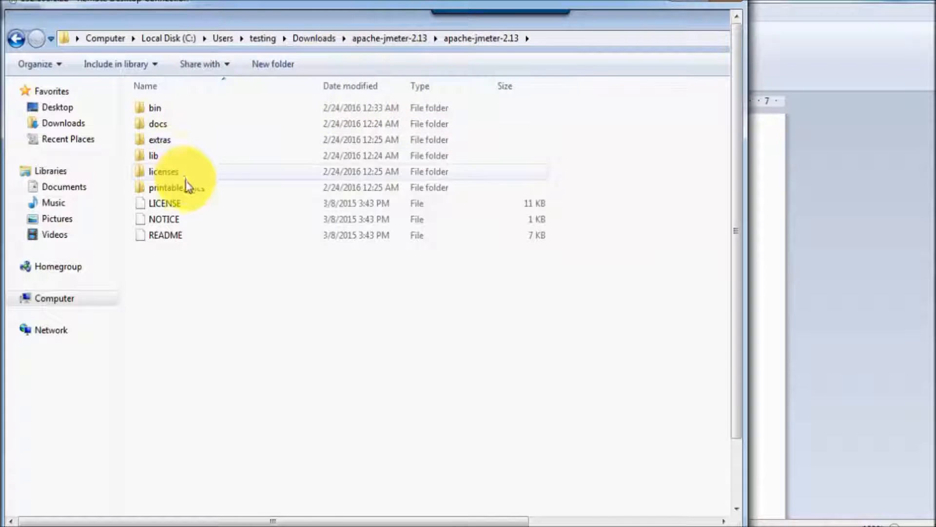
double_click(155, 110)
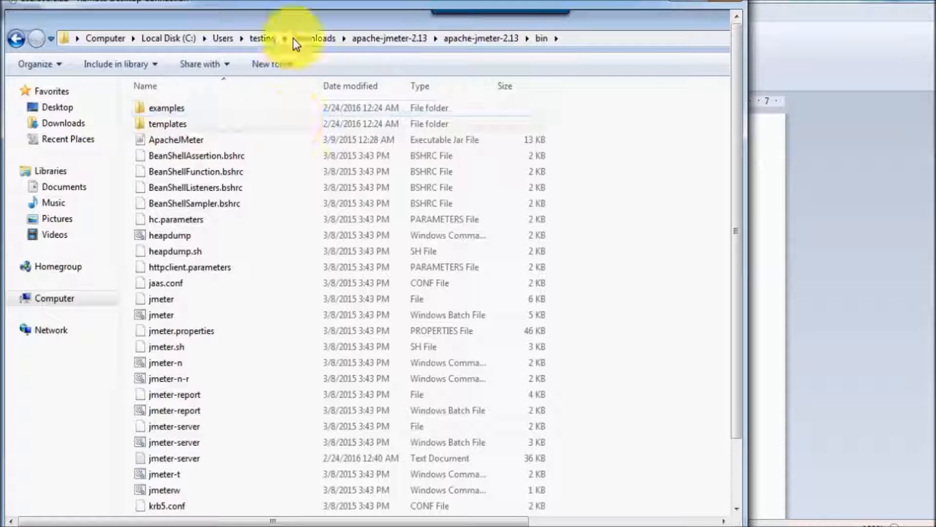
double_click(300, 27)
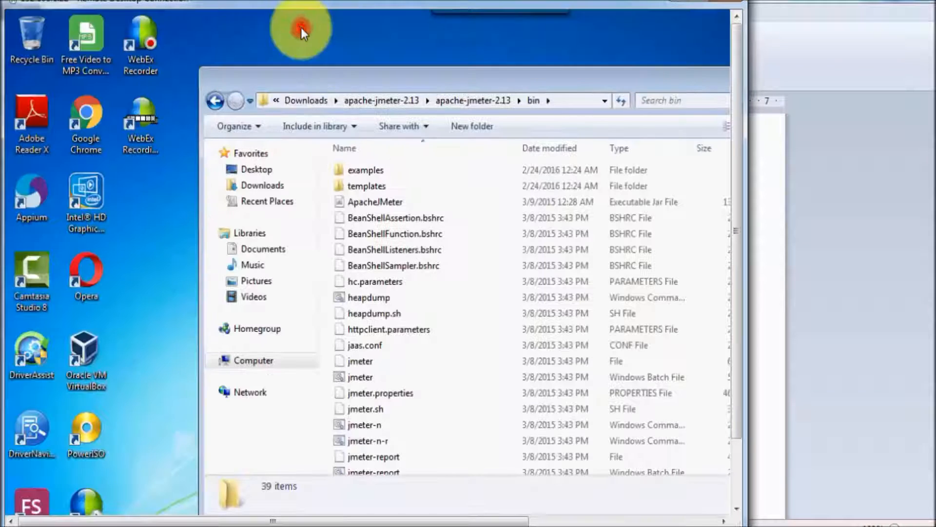
double_click(306, 76)
- Launch jmeter-server.bat on the slave, maximize its console, and return to the WordPad outline
click(173, 204)
key(s)
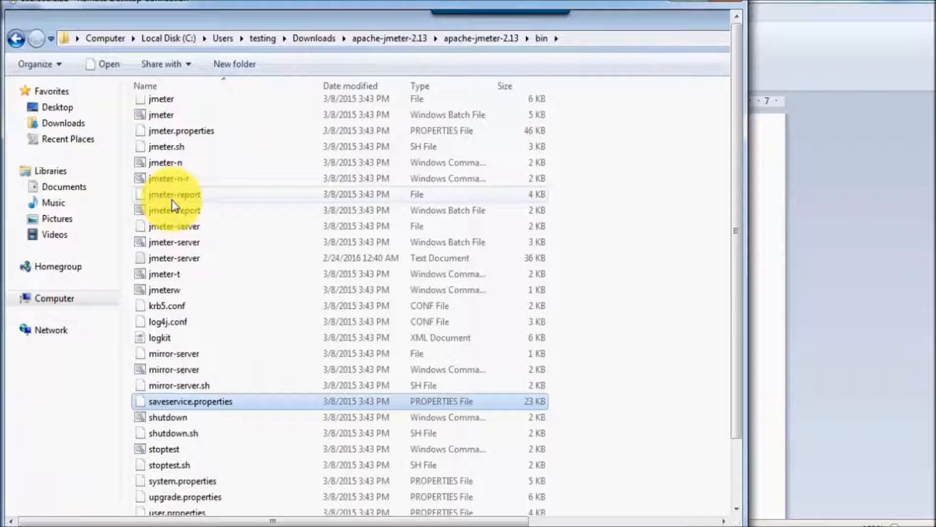
key(j)
key(m)
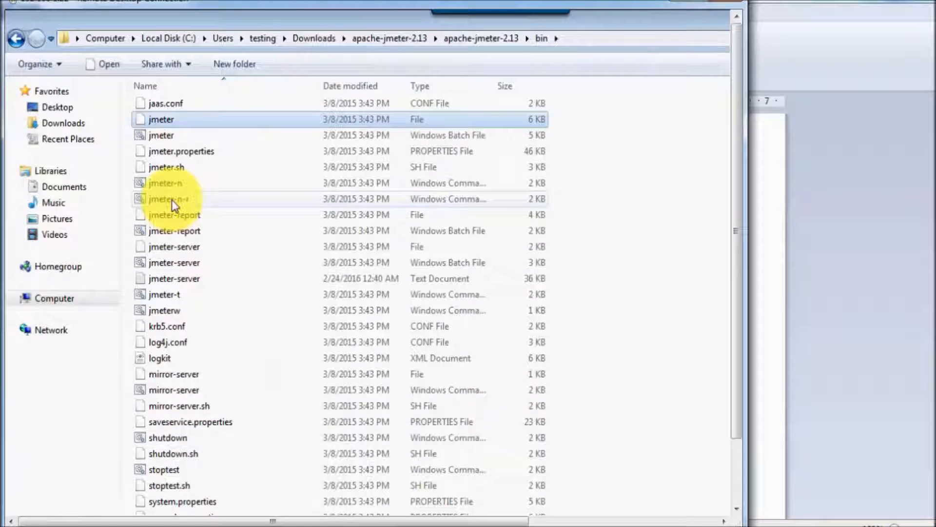
key(Down)
key(Down)
key(Down)
key(Down)
key(Down)
key(Down)
key(Down)
key(Down)
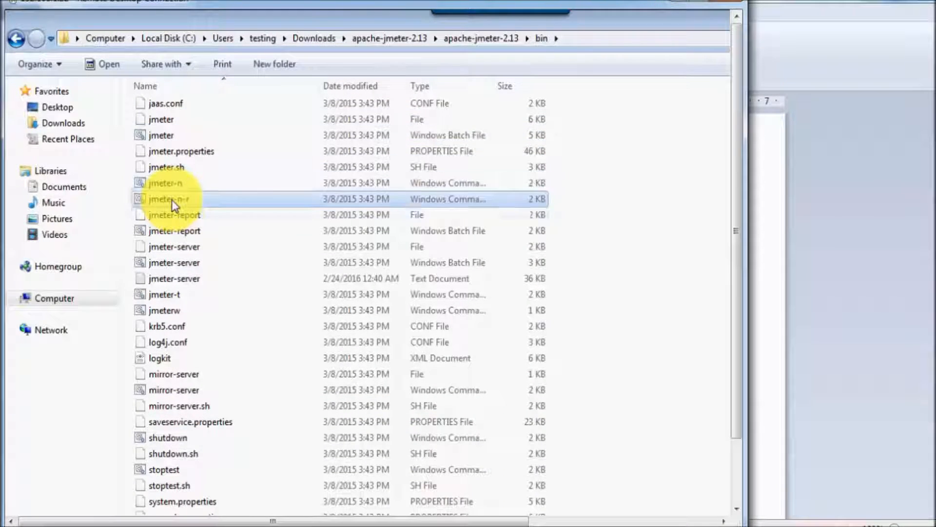
key(Down)
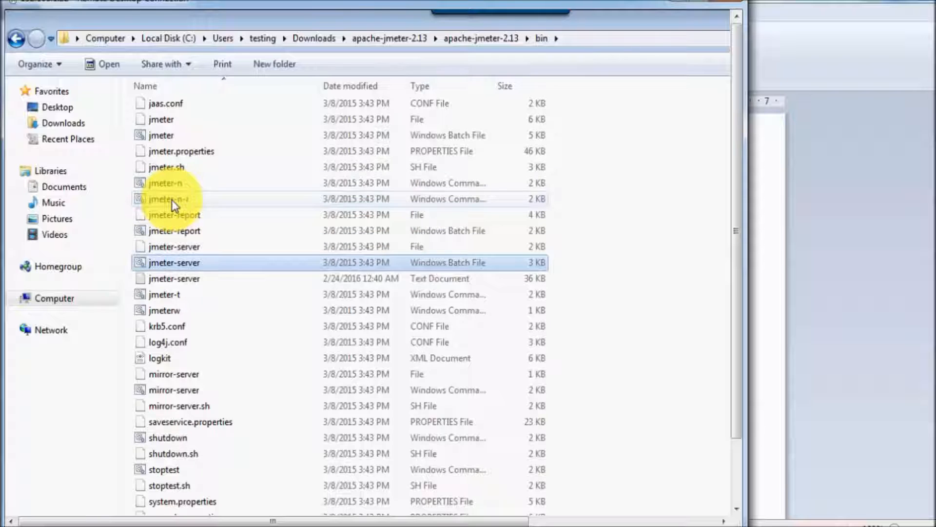
double_click(189, 264)
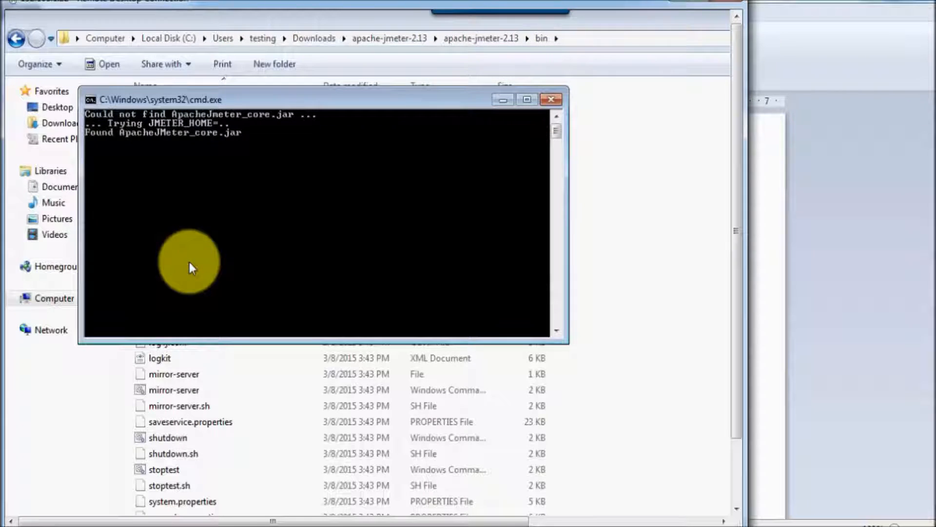
click(526, 101)
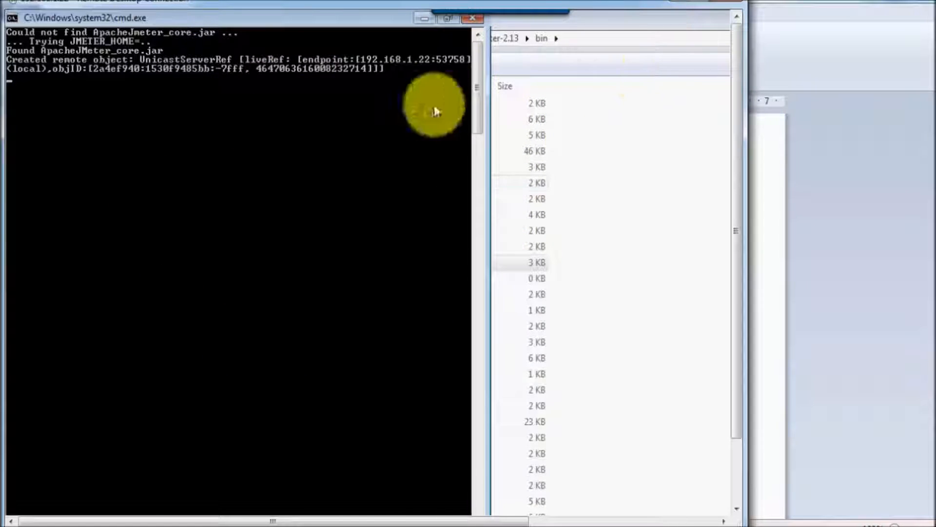
click(684, 3)
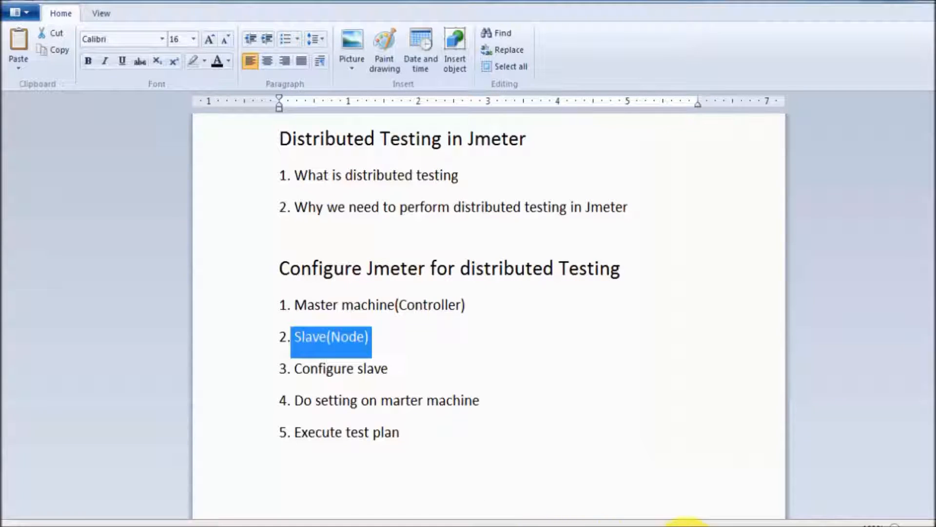
click(544, 398)
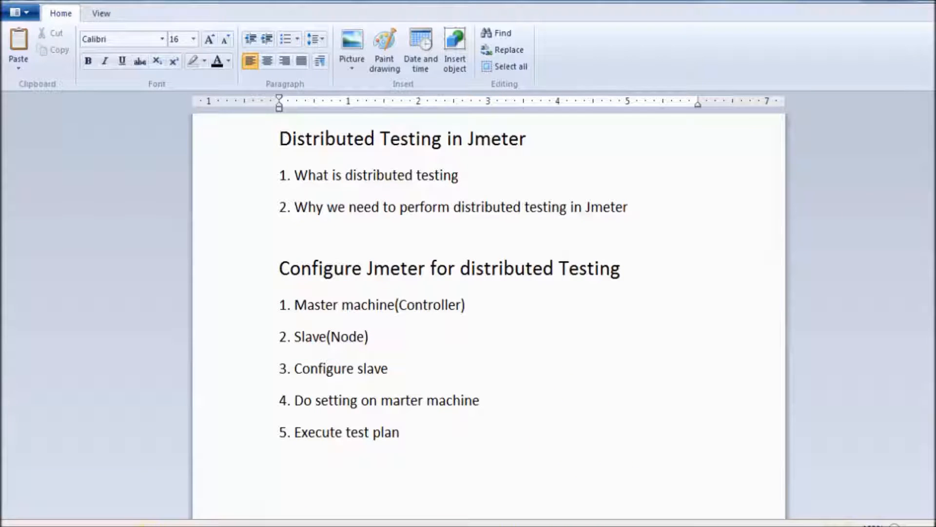
- Launch jmeter-server.bat from the local bin folder
click(139, 525)
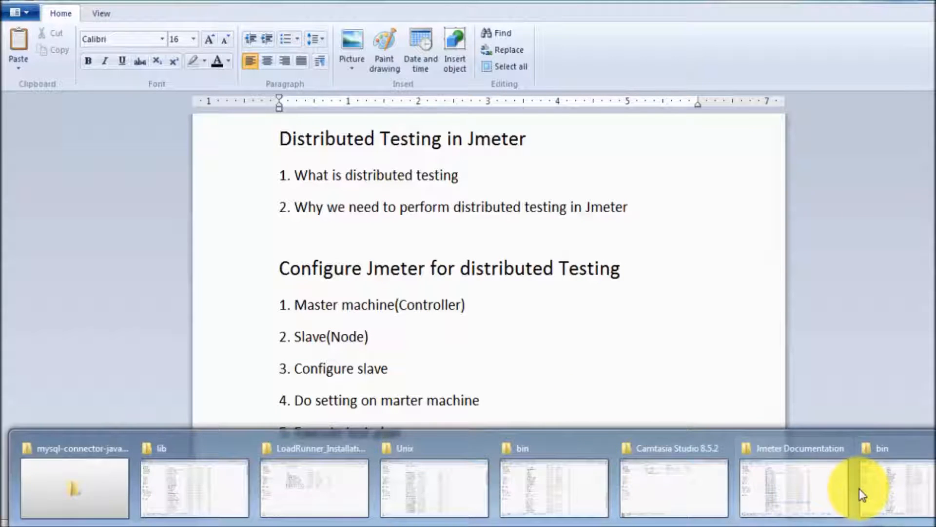
click(892, 487)
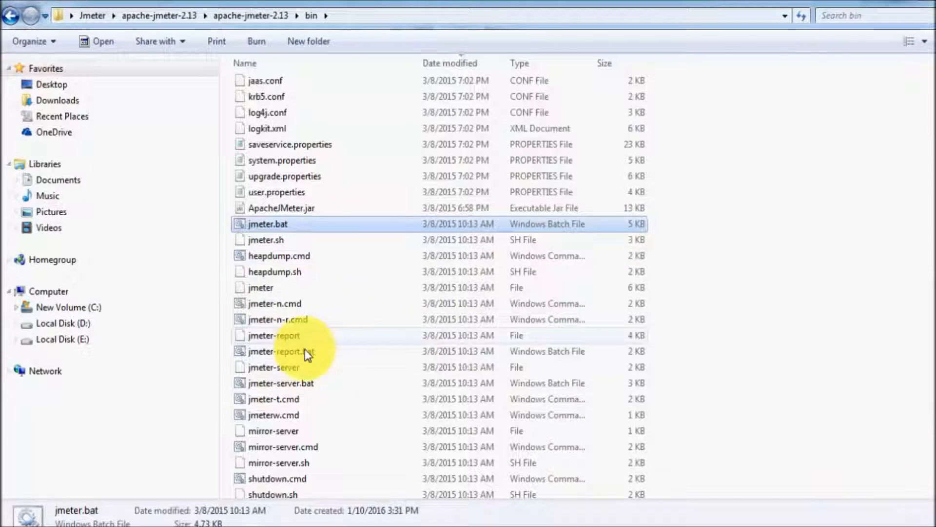
click(283, 257)
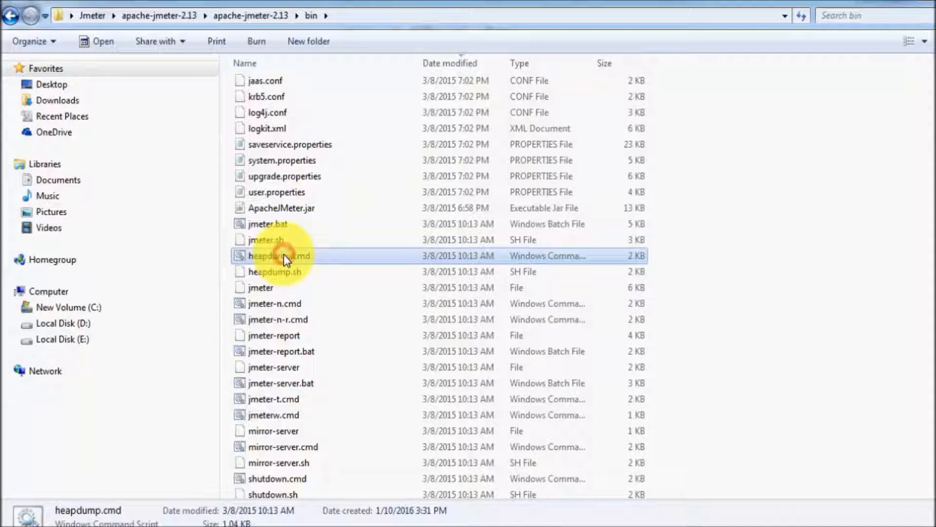
key(Down)
key(Down)
key(Down)
key(Down)
key(Down)
key(Down)
key(Down)
key(Down)
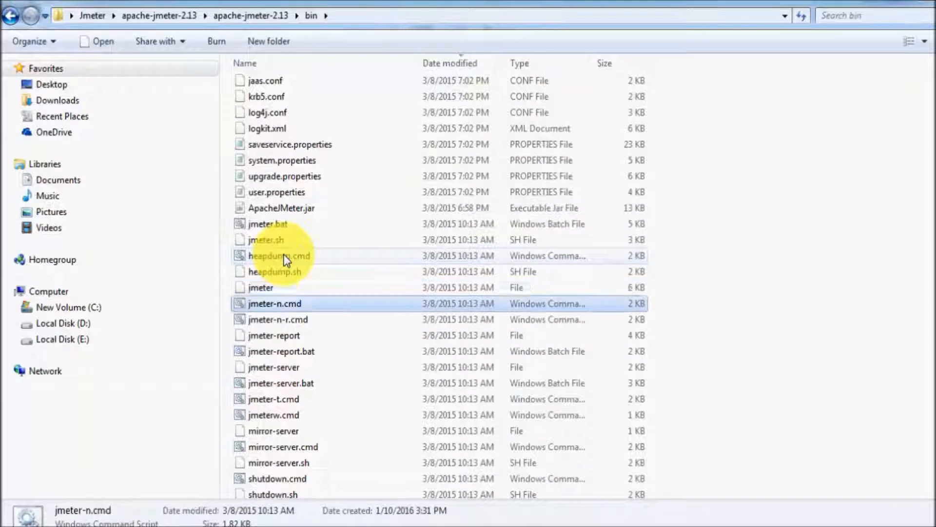
double_click(317, 384)
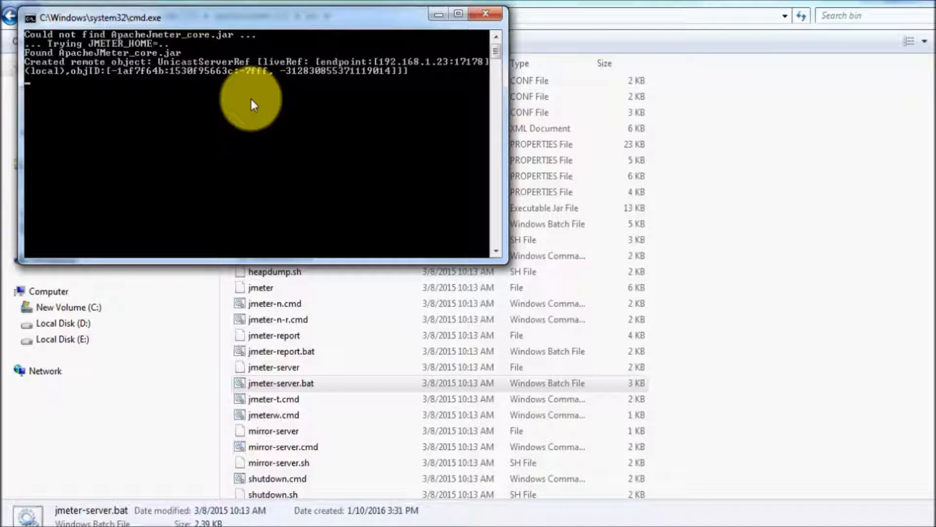
- Restore the remote session as a window on the right half, beside the local console
click(664, 525)
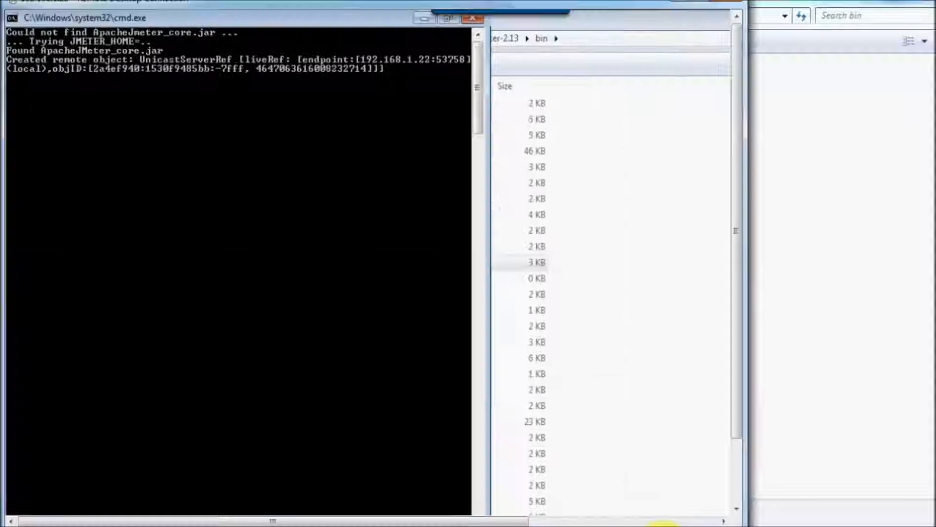
double_click(516, 8)
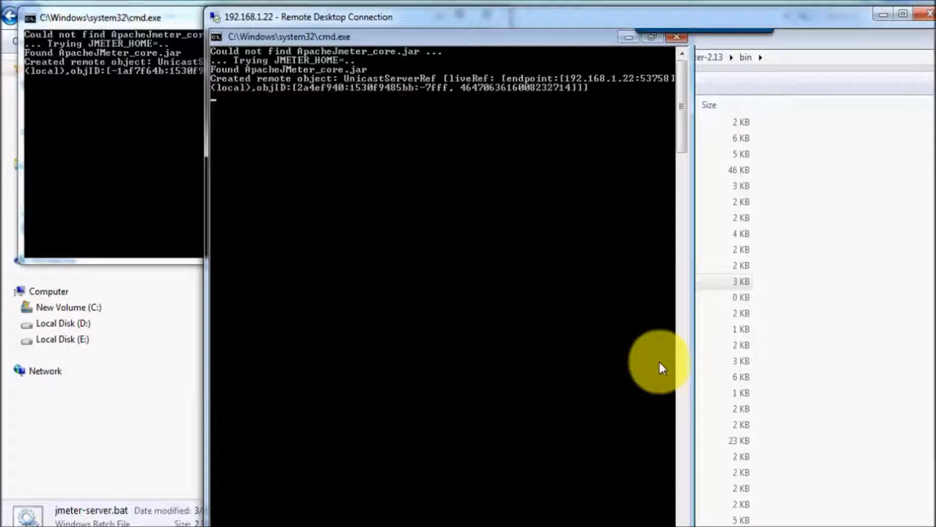
click(157, 336)
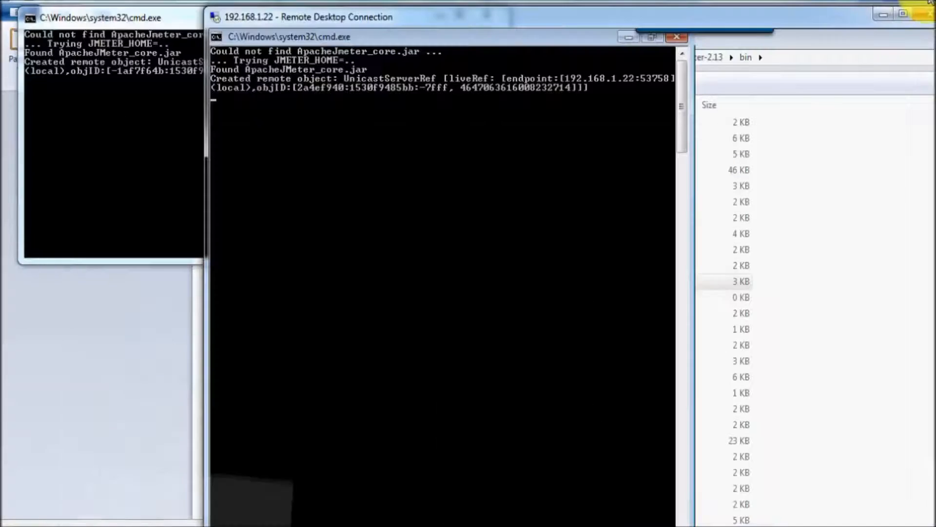
drag(430, 25, 720, 16)
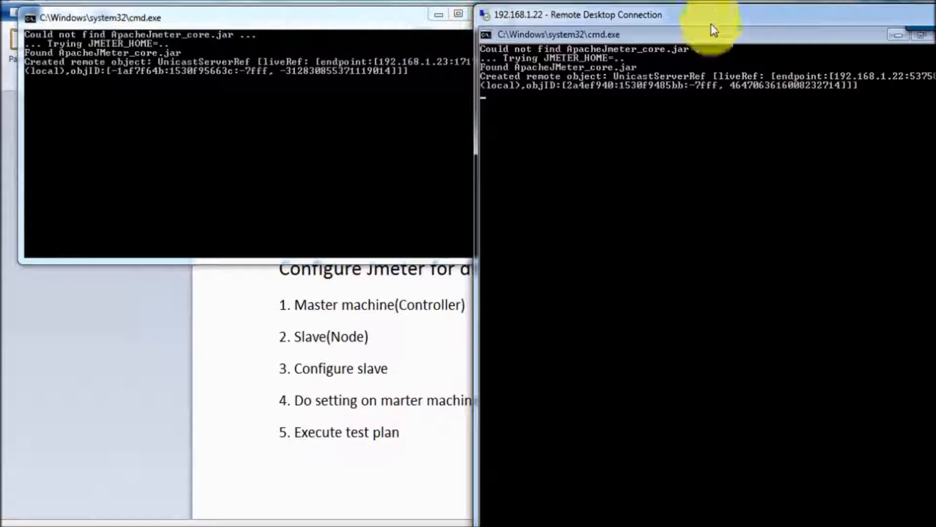
click(682, 526)
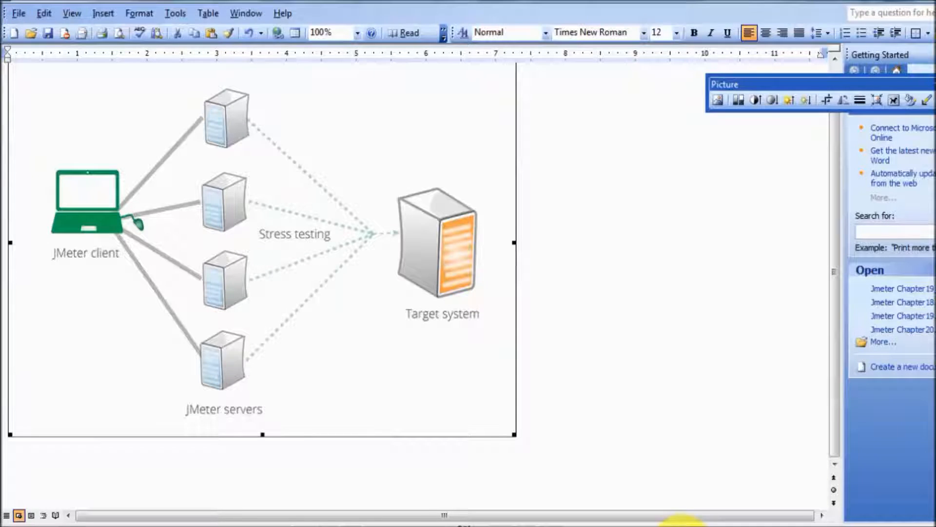
- Colour the '2. Slave(Node)' line in the WordPad outline blue
click(302, 526)
click(442, 362)
drag(412, 337, 264, 332)
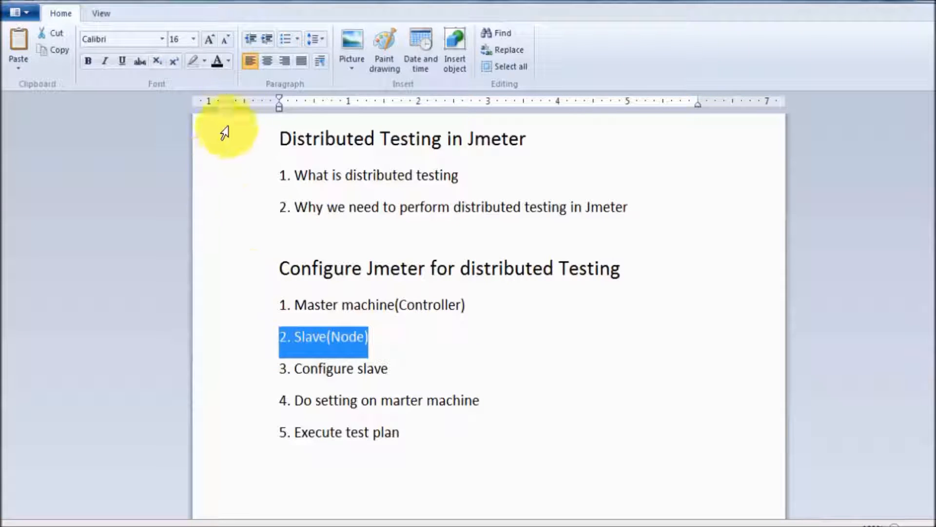
click(228, 61)
click(232, 146)
click(382, 292)
drag(388, 326, 273, 332)
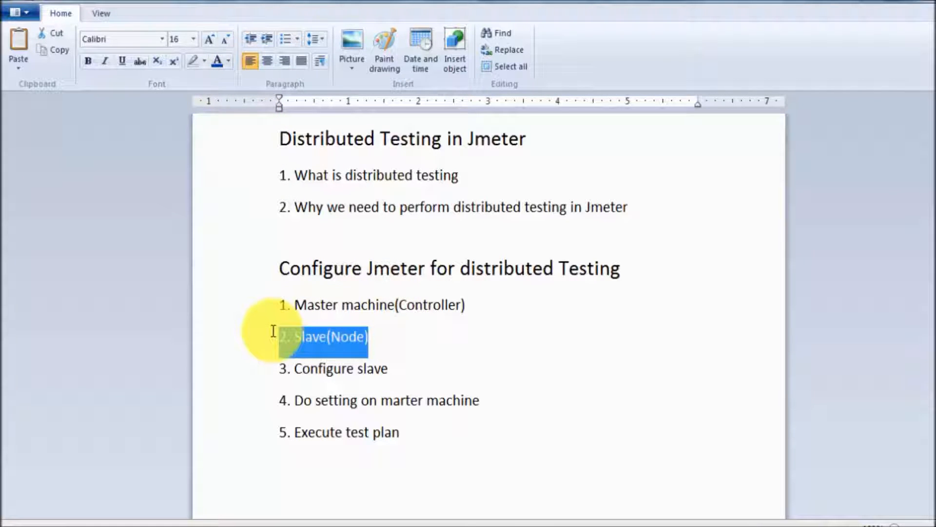
click(397, 324)
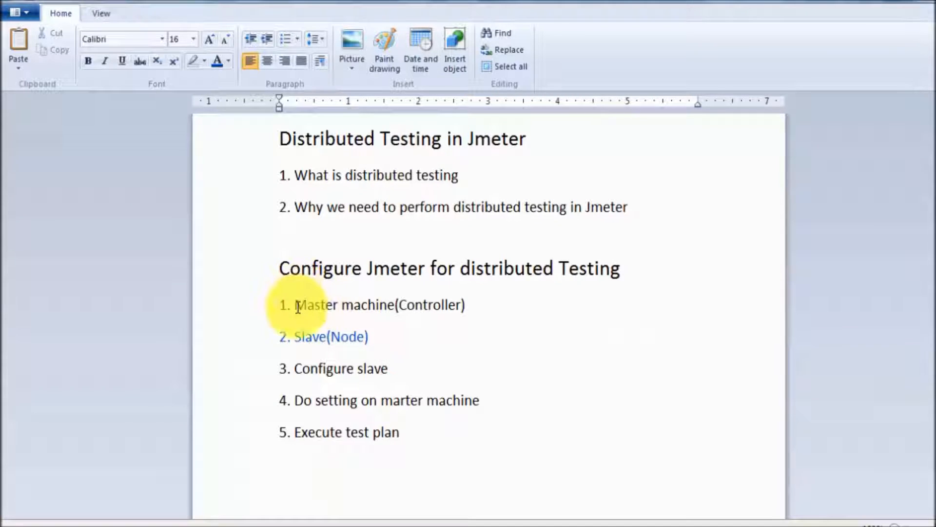
drag(295, 305, 476, 317)
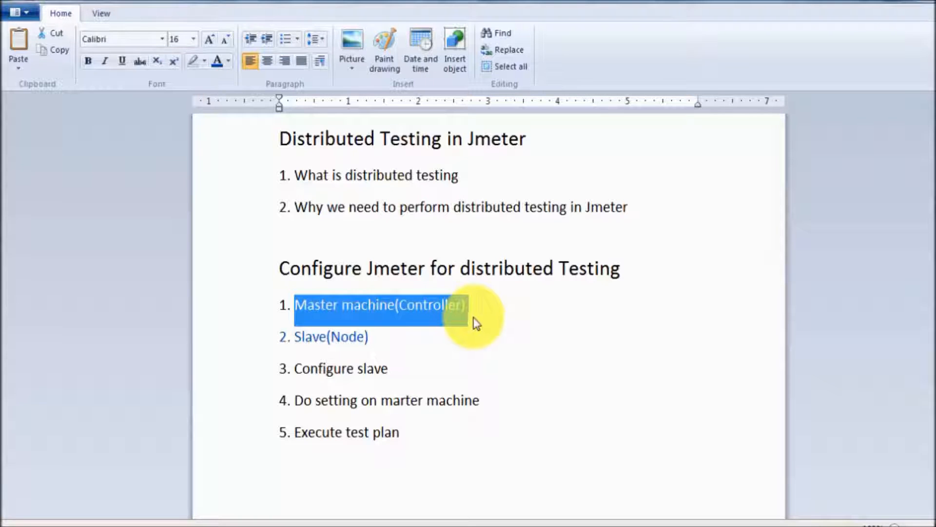
- Colour the '3. Configure slave' line blue
drag(381, 343, 300, 337)
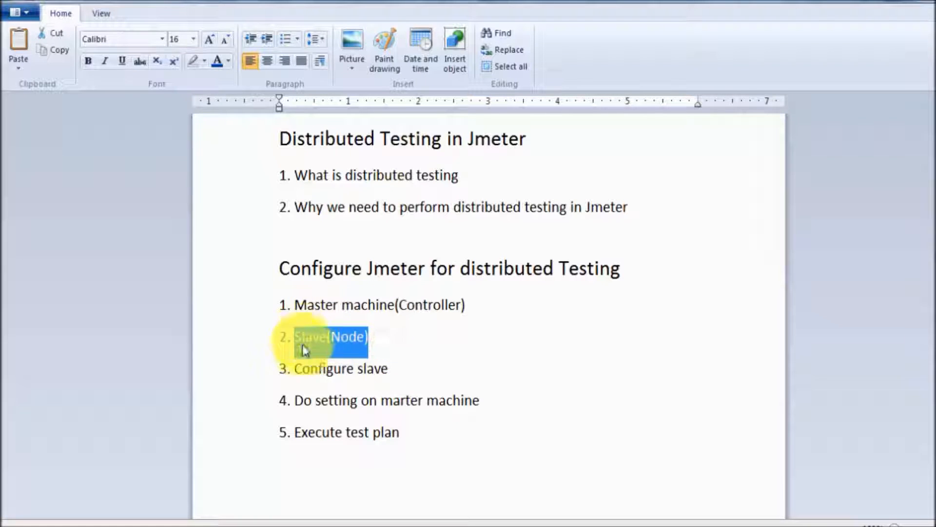
drag(395, 369, 281, 366)
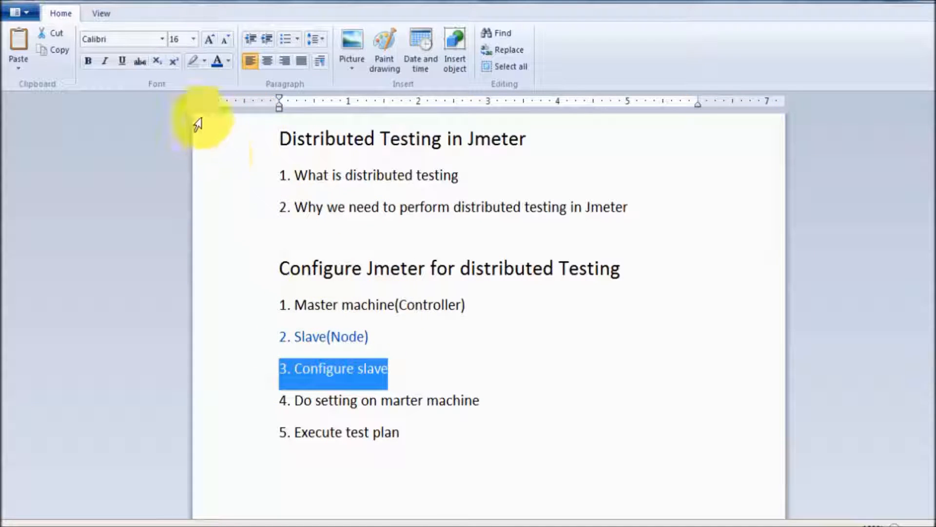
click(218, 61)
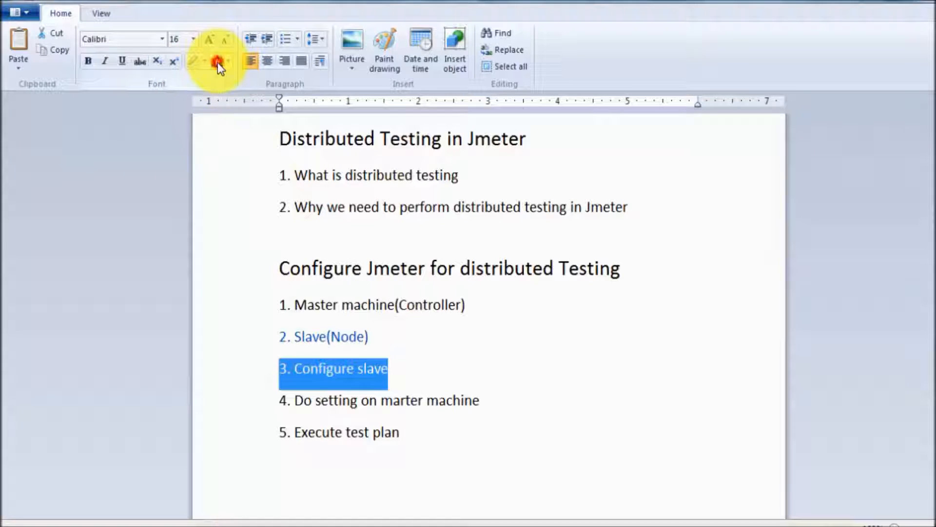
click(358, 332)
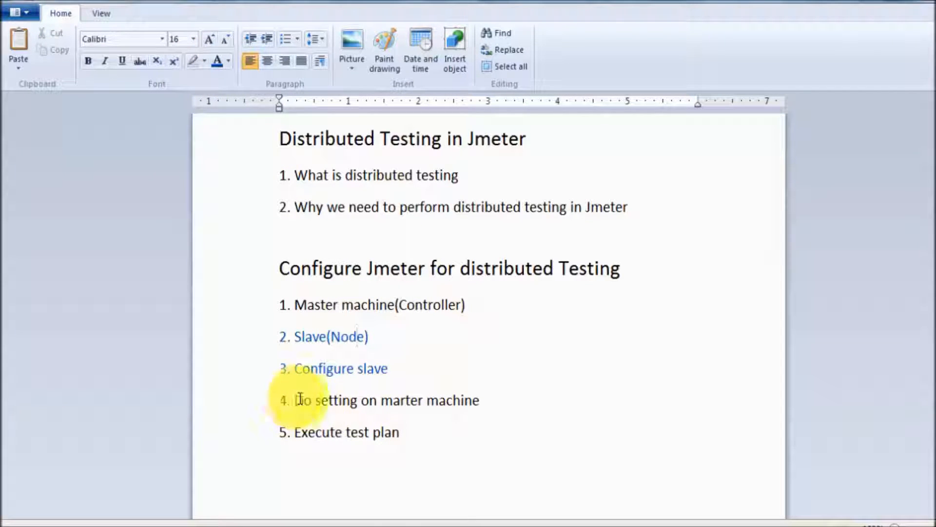
- Correct 'marter' to 'master' in step 4 and review the configuration steps
click(401, 400)
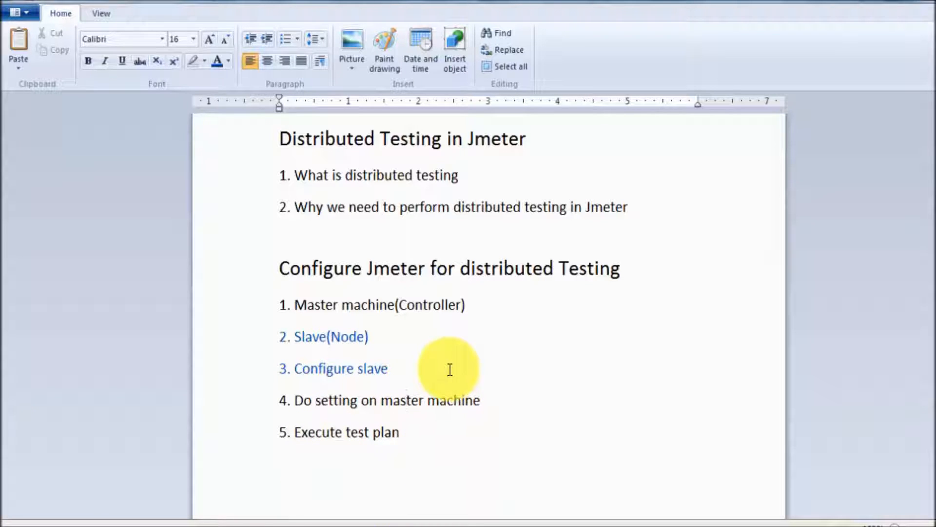
mouse_move(652, 522)
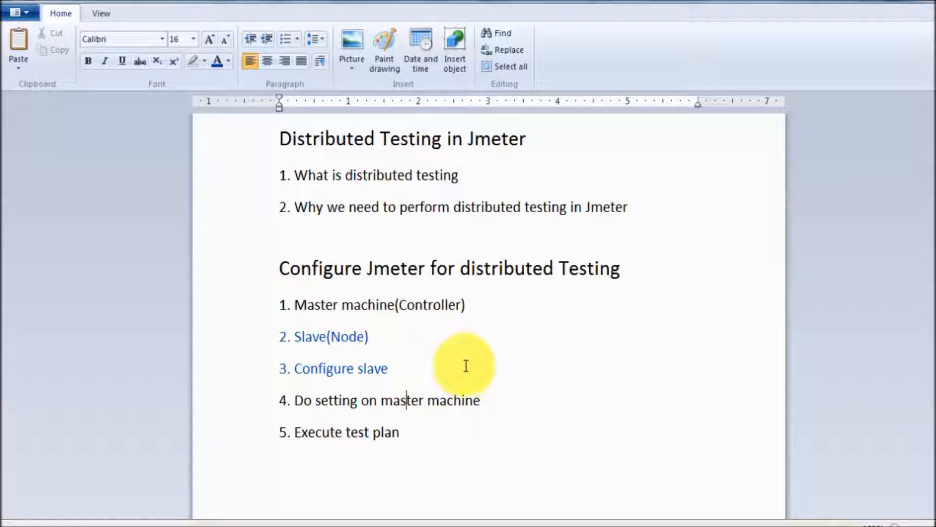
click(276, 315)
click(363, 342)
drag(419, 340, 273, 307)
drag(418, 366, 287, 365)
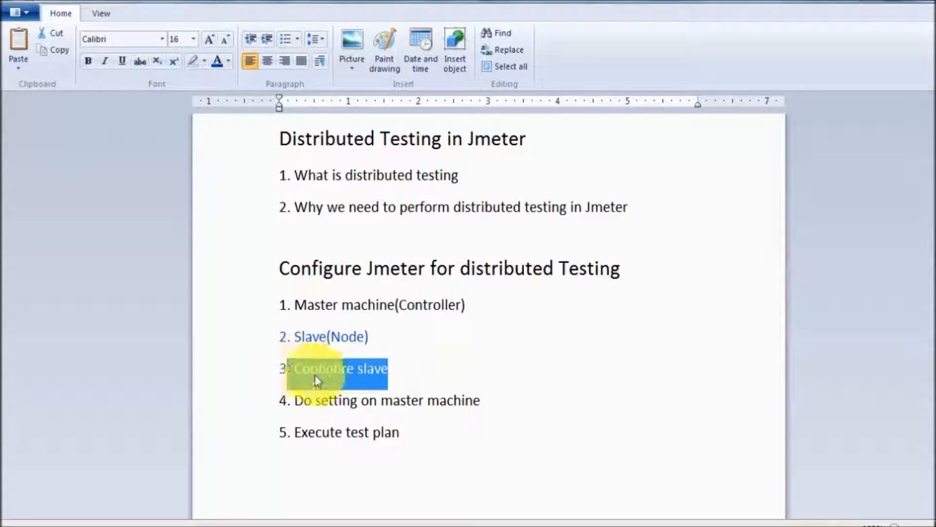
drag(506, 402, 303, 389)
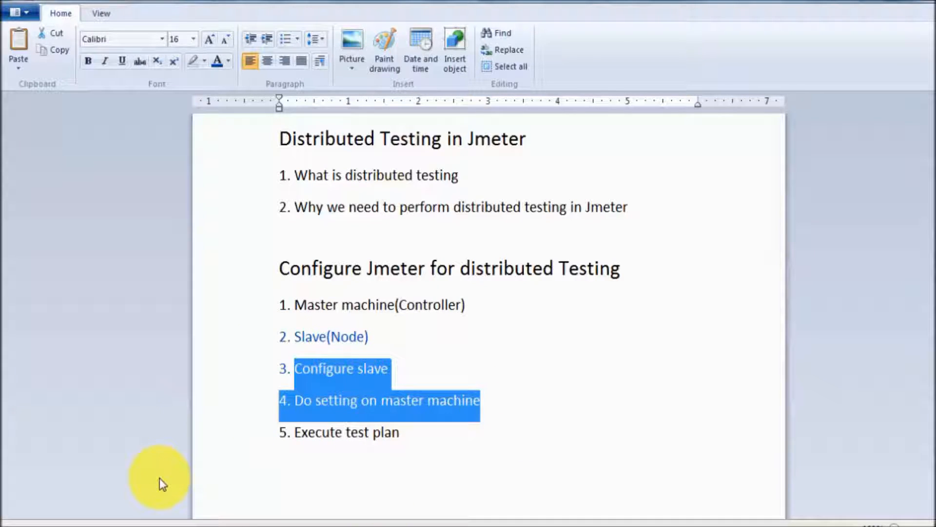
click(351, 448)
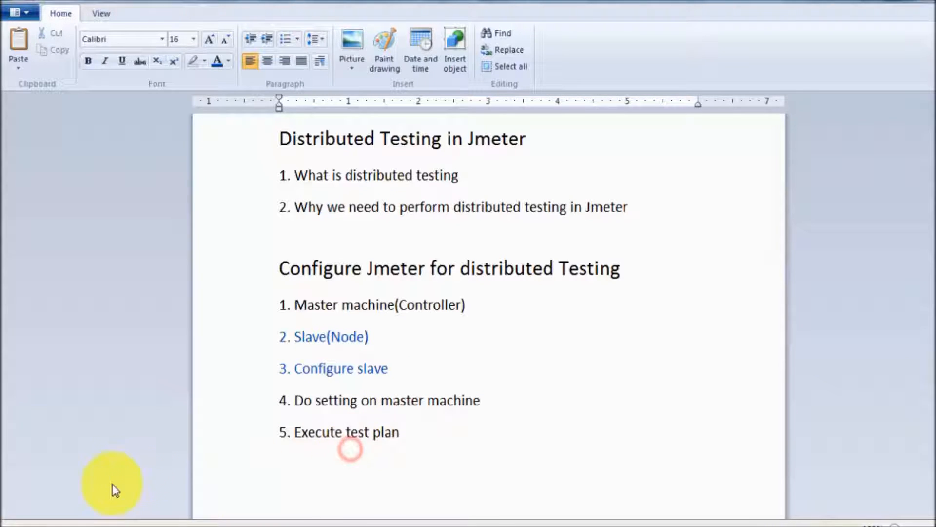
- Minimize the Jmeter Documentation folder and bring the JMeter bin folder forward
mouse_move(117, 522)
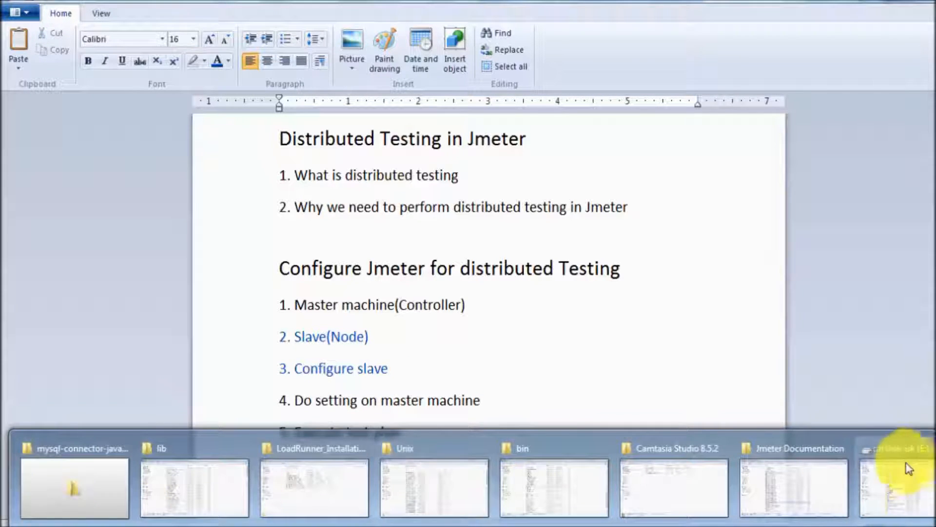
click(776, 467)
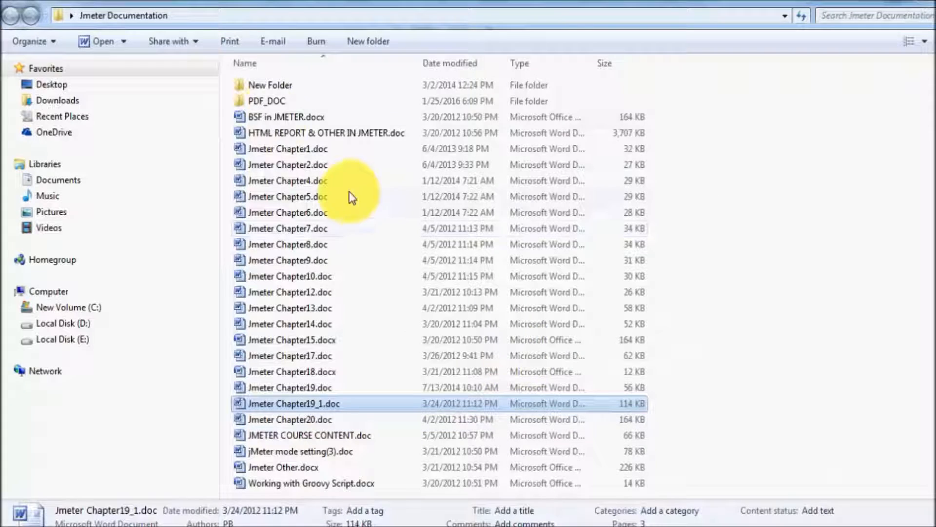
click(928, 1)
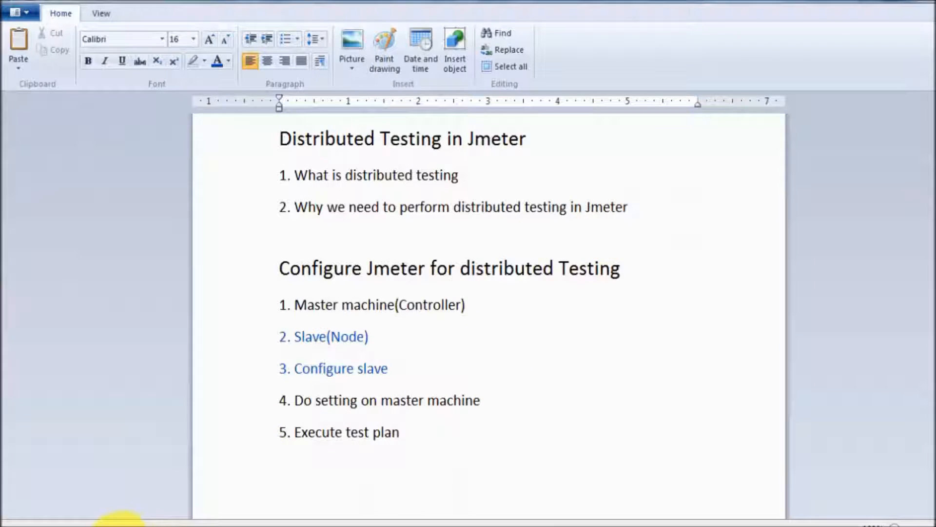
mouse_move(117, 519)
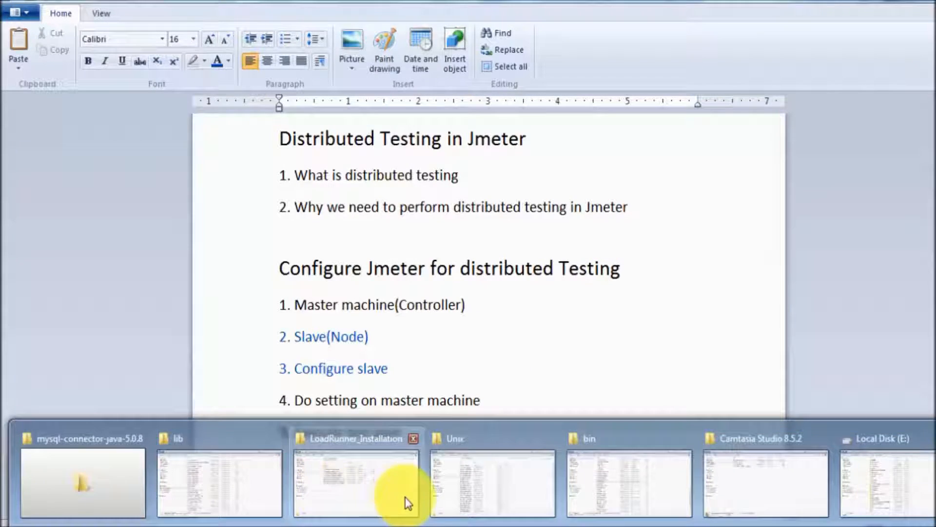
click(633, 487)
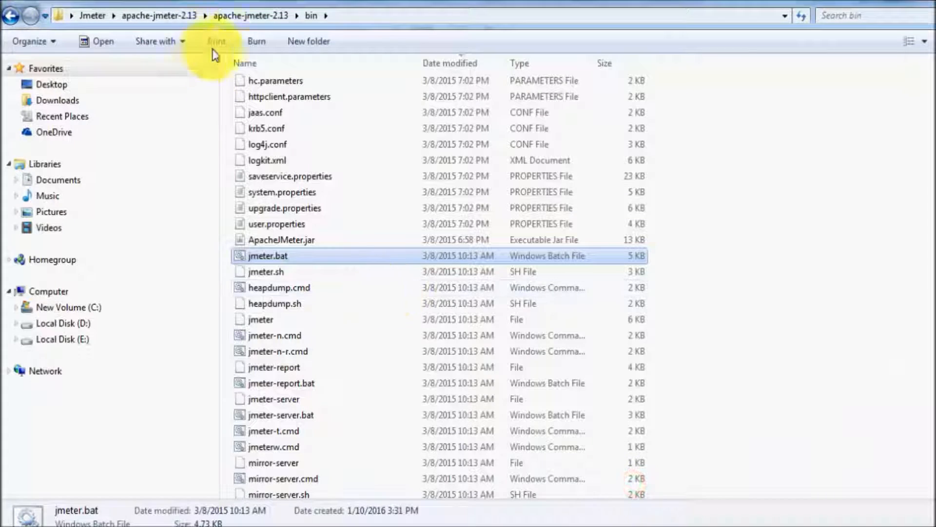
- Open jmeter.properties from apache-jmeter-2.13\bin in Notepad using the Edit command
click(254, 15)
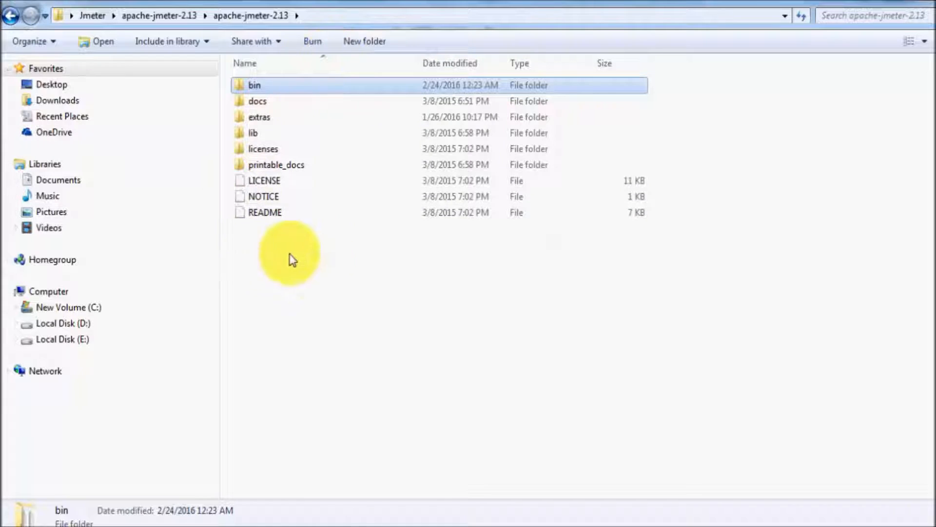
double_click(255, 88)
click(268, 117)
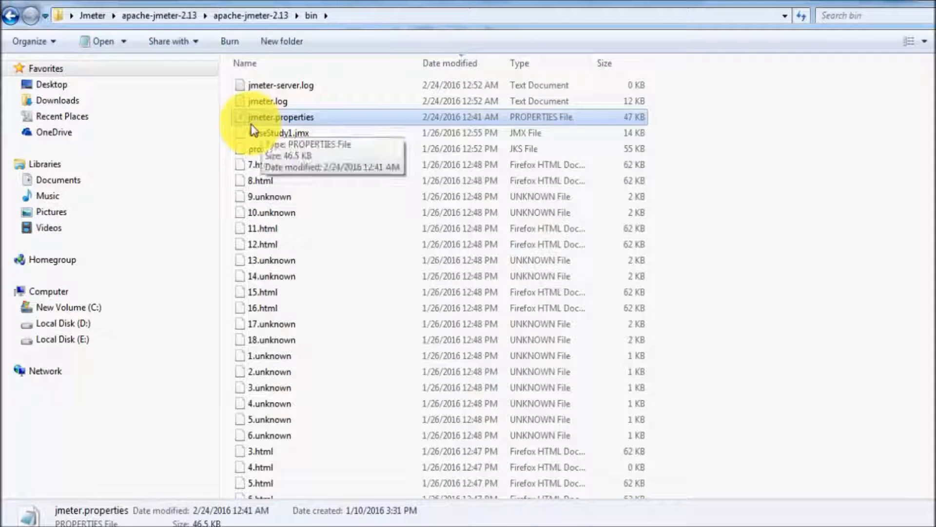
right_click(257, 124)
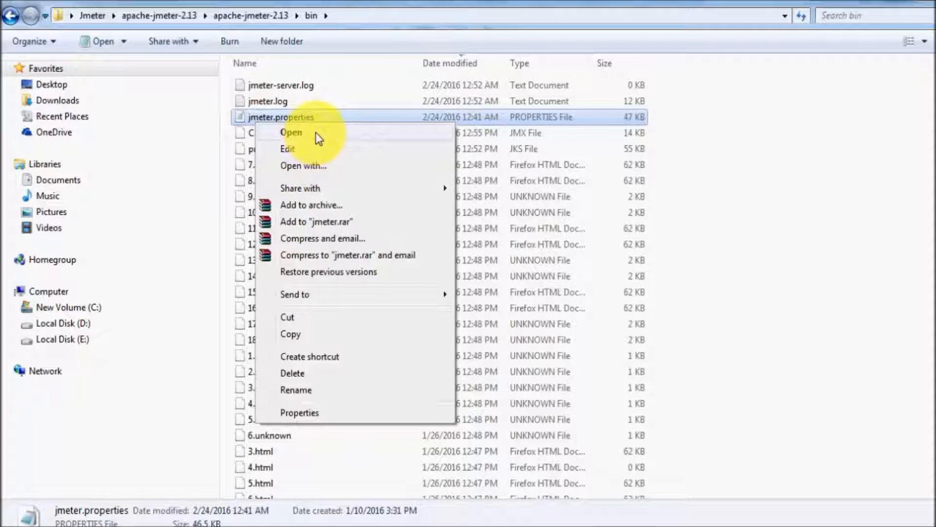
click(314, 146)
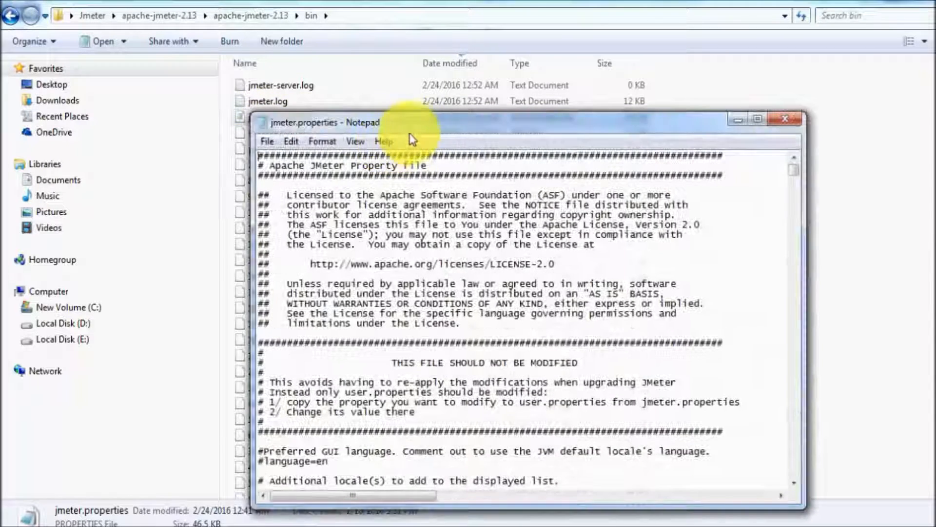
- Maximize Notepad and scroll down to the remote_hosts line, currently 127.0.0.1
double_click(417, 128)
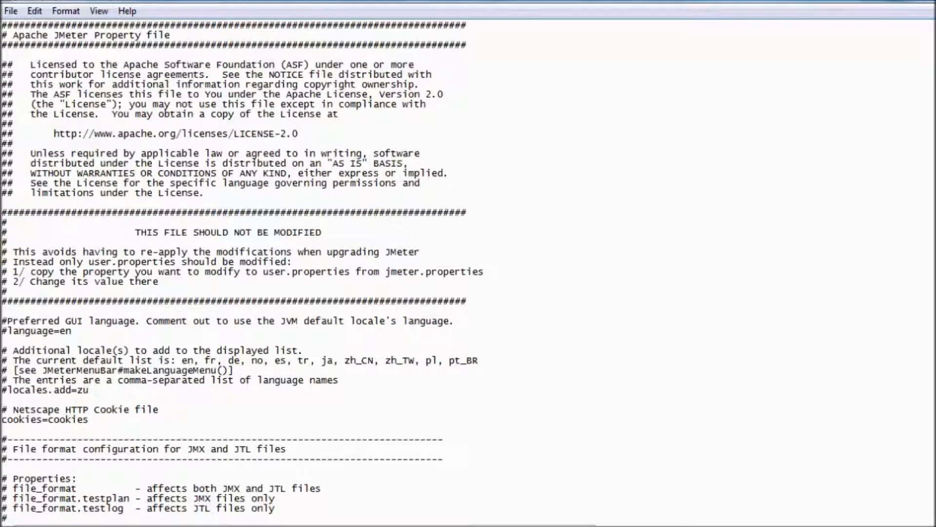
scroll(242, 272, down, 9)
scroll(242, 272, down, 11)
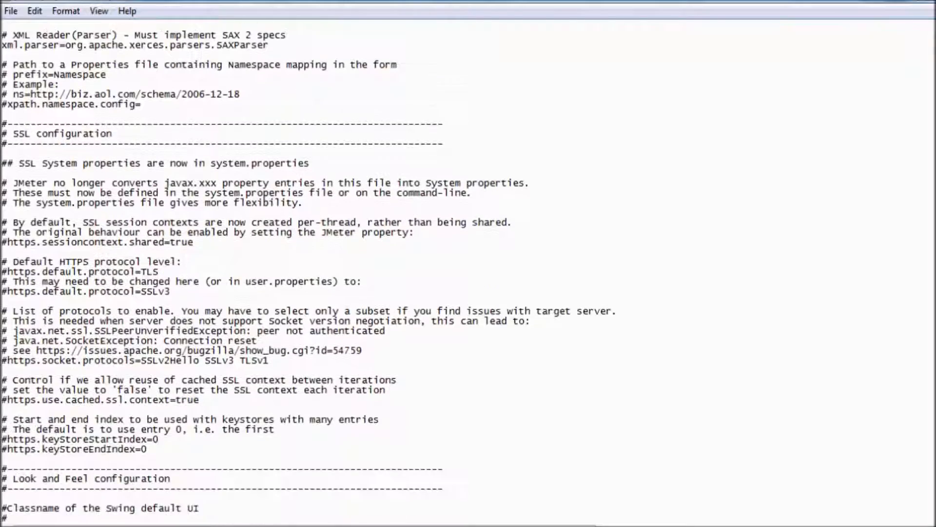
scroll(242, 273, down, 7)
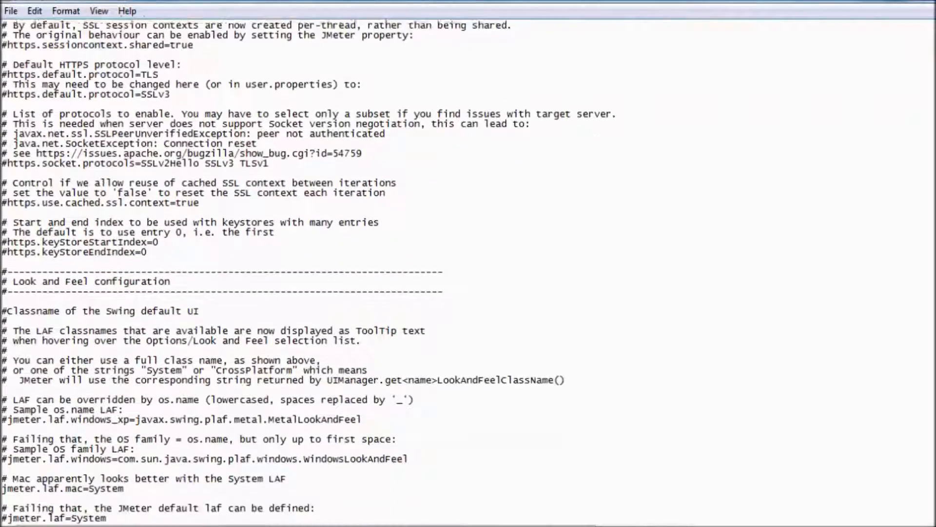
scroll(242, 272, down, 3)
scroll(242, 272, down, 2)
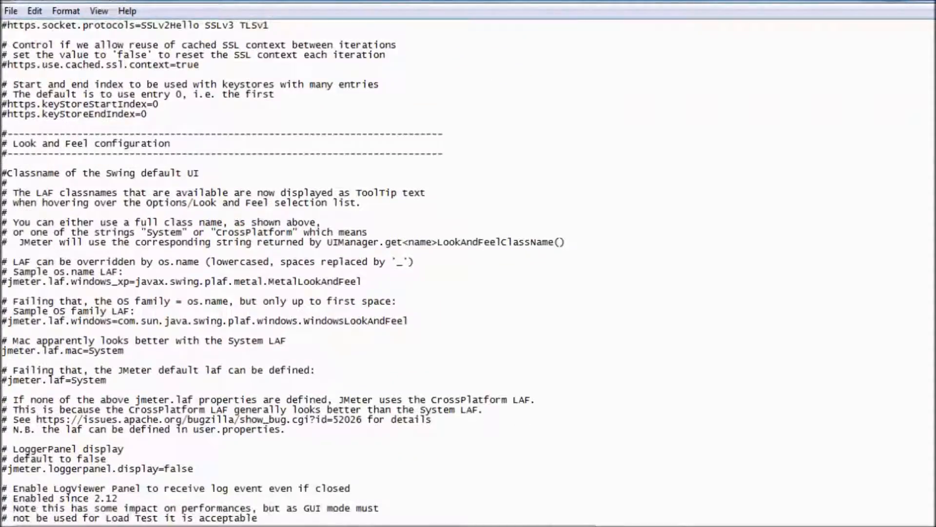
scroll(242, 272, down, 17)
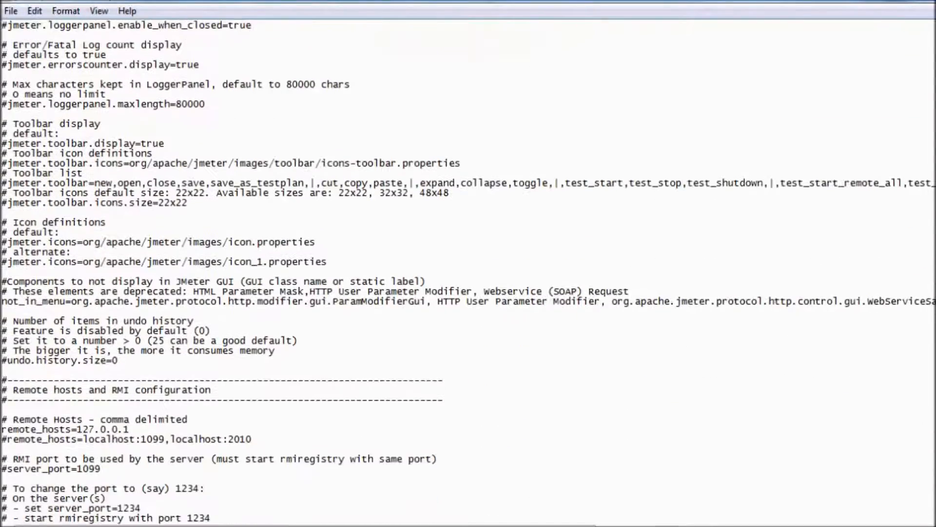
scroll(242, 272, down, 1)
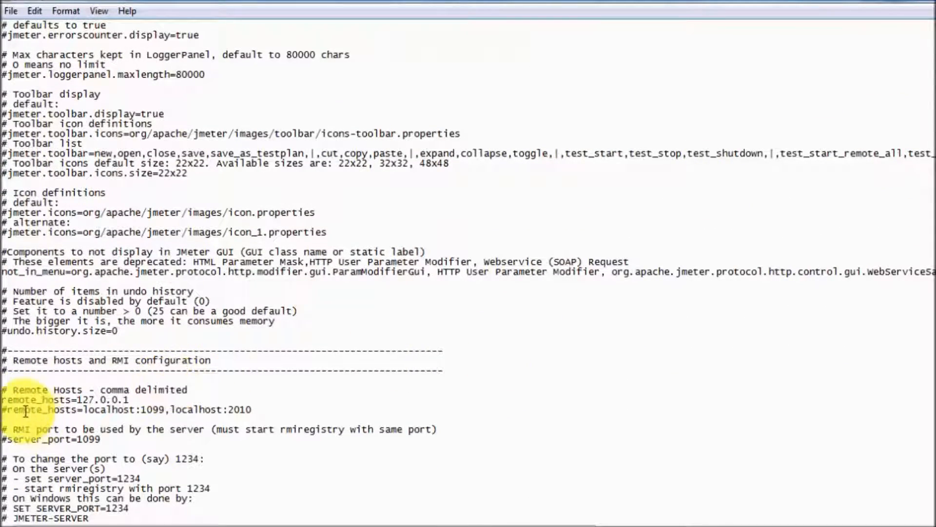
- Append ',192.168.1.22' after 127.0.0.1 on the remote_hosts line
drag(7, 400, 103, 400)
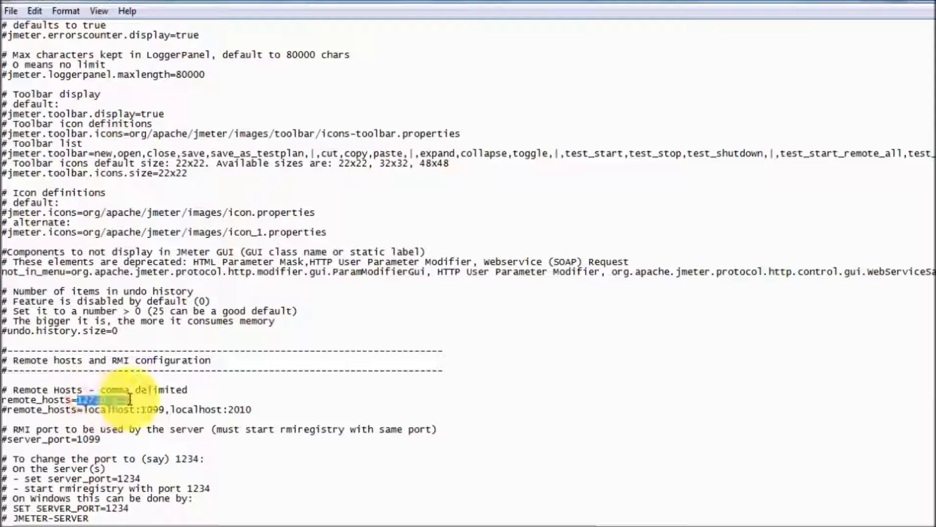
drag(78, 399, 130, 401)
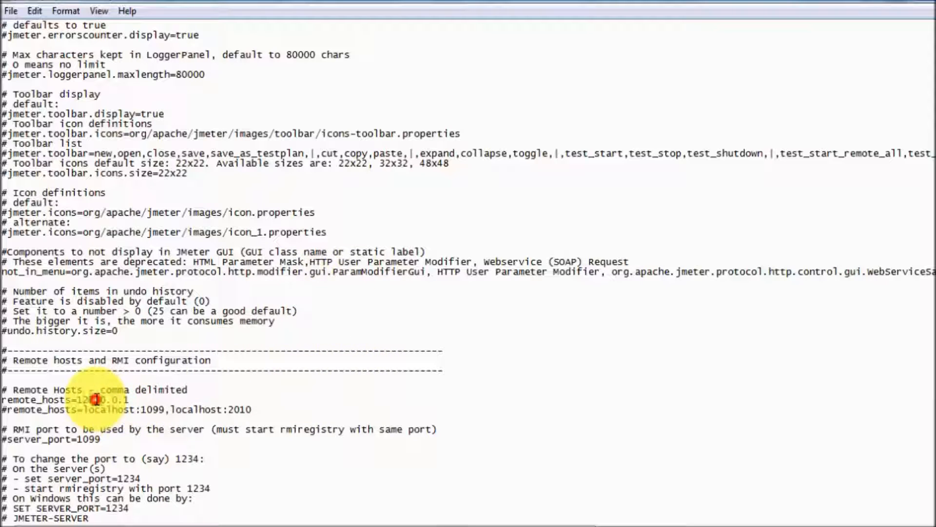
drag(77, 400, 124, 397)
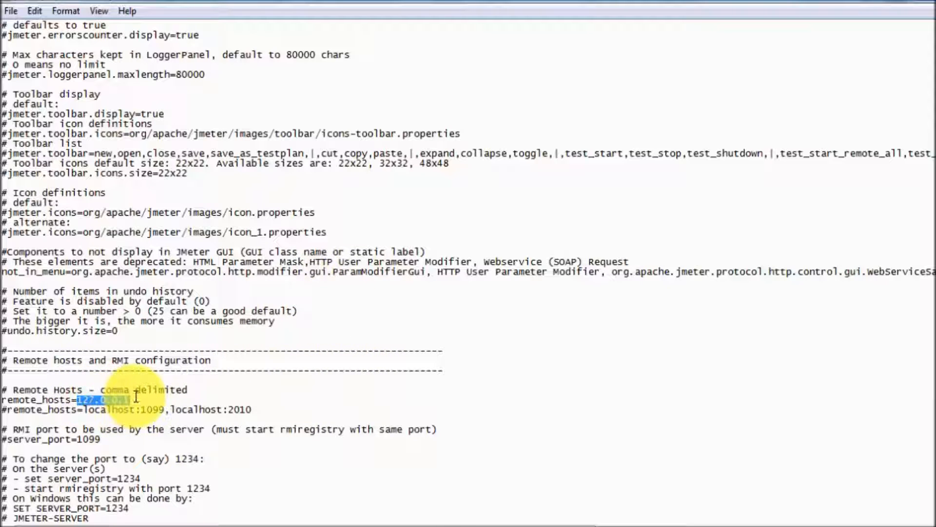
click(134, 395)
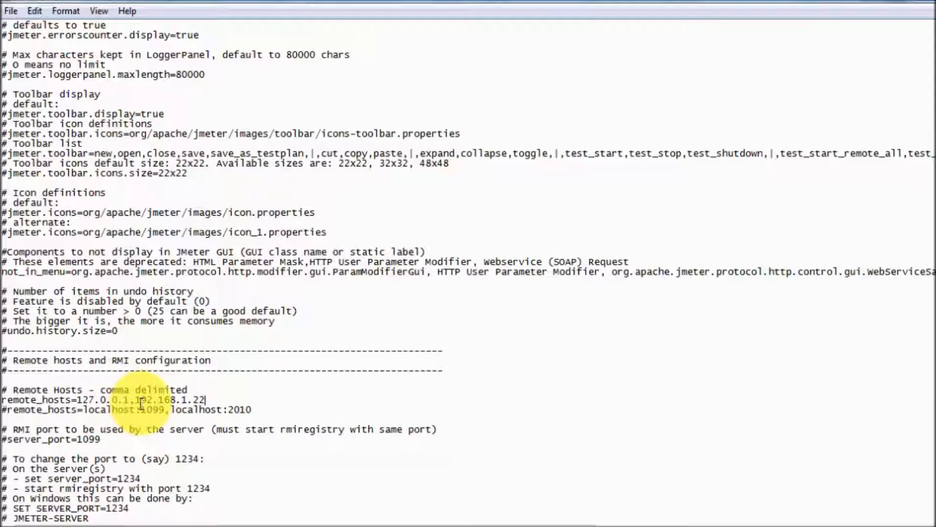
drag(134, 399, 216, 397)
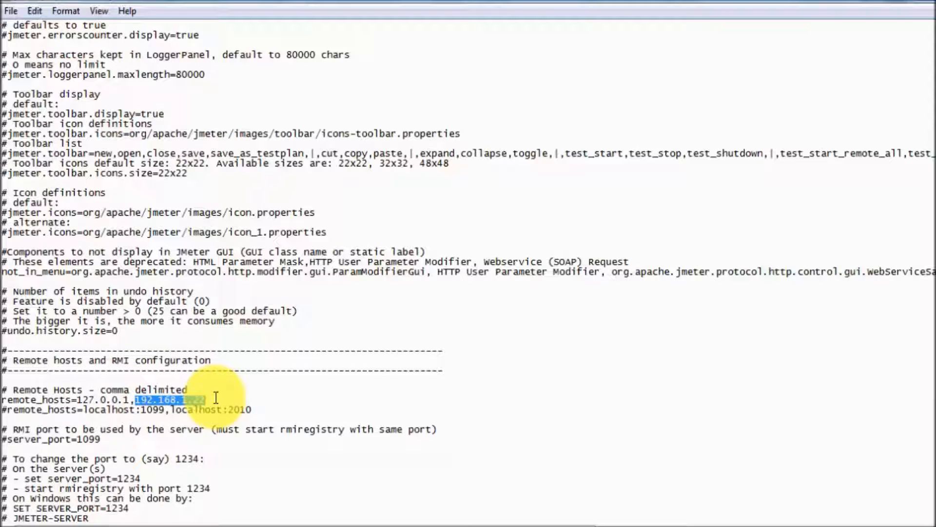
drag(216, 396, 77, 399)
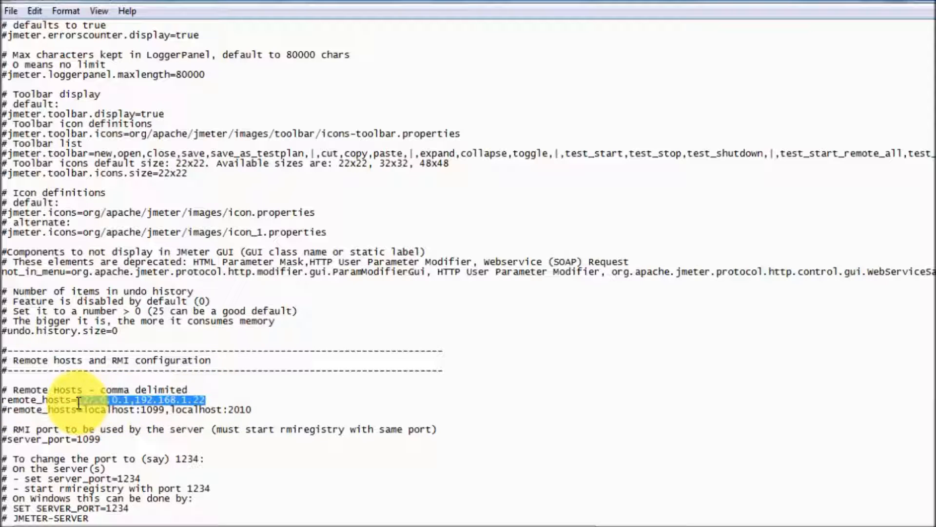
drag(142, 400, 232, 396)
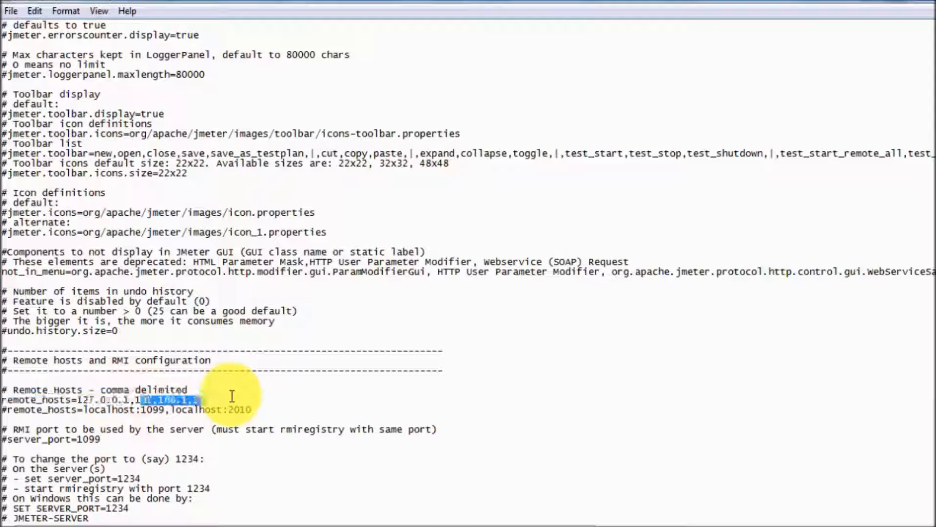
click(230, 396)
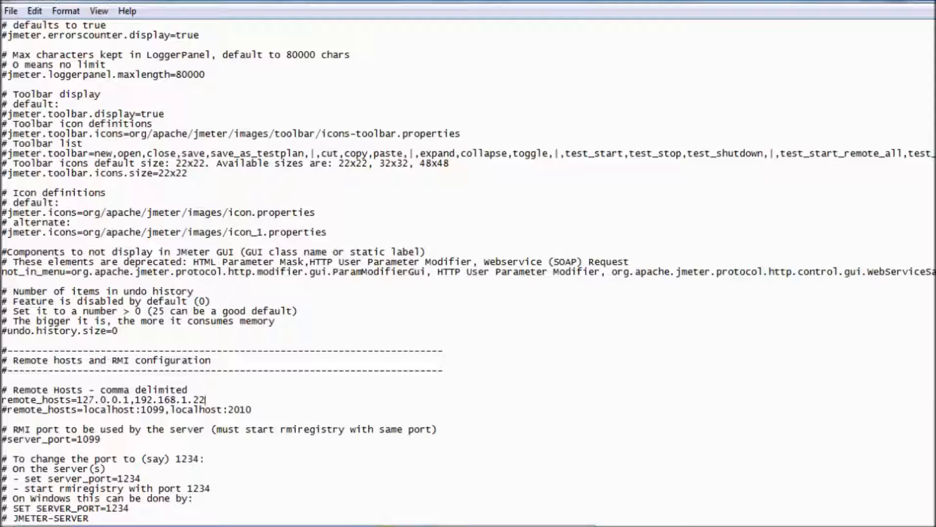
- Append '(Jmeter-properties file) -- Master(Controller)' to the end of point 4 in WordPad
click(539, 484)
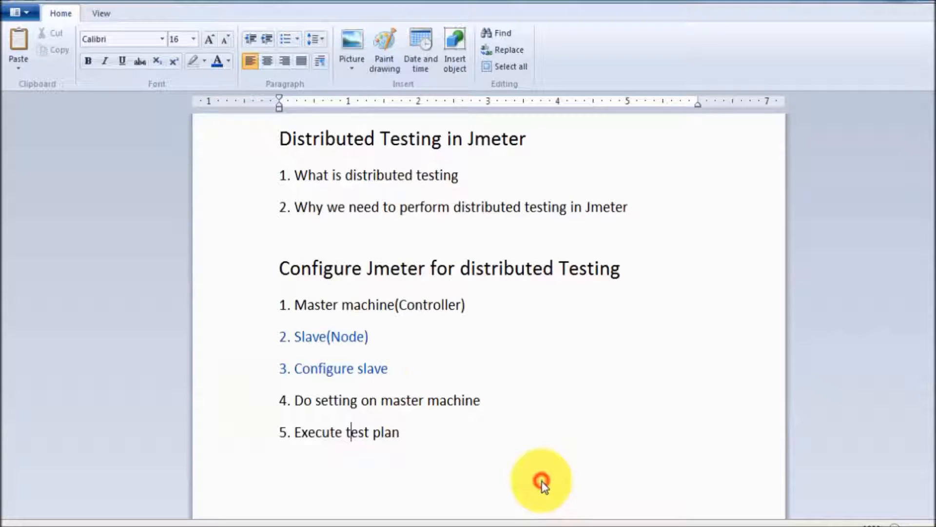
click(377, 399)
drag(485, 397, 286, 409)
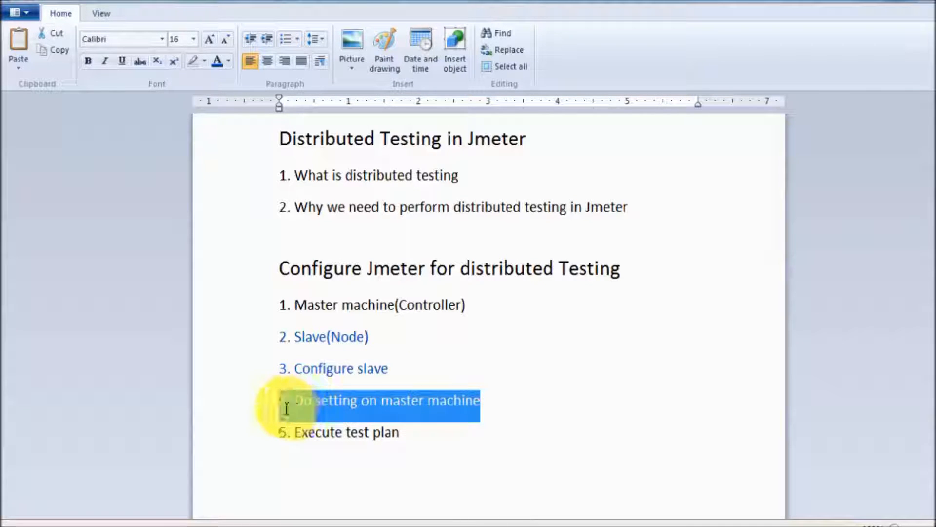
click(383, 369)
triple_click(323, 343)
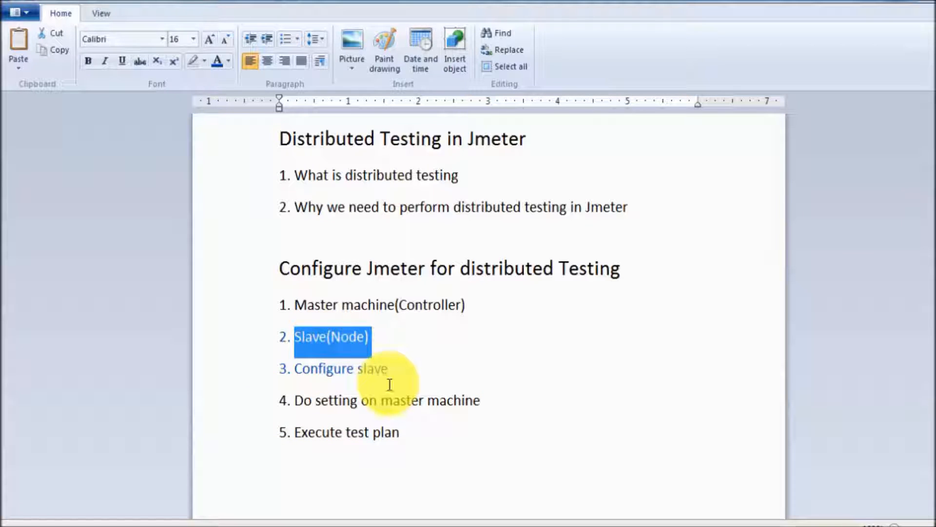
drag(295, 400, 480, 400)
click(478, 402)
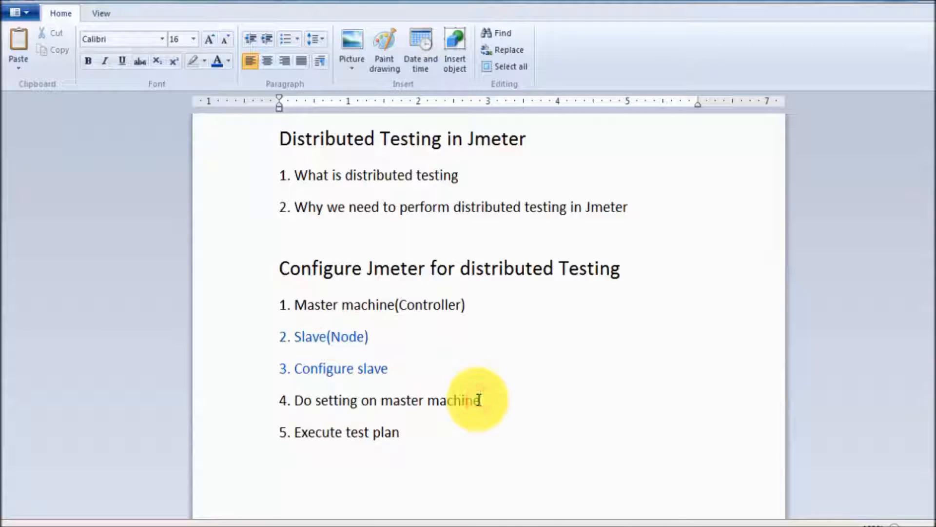
text((Jmeter-properties)
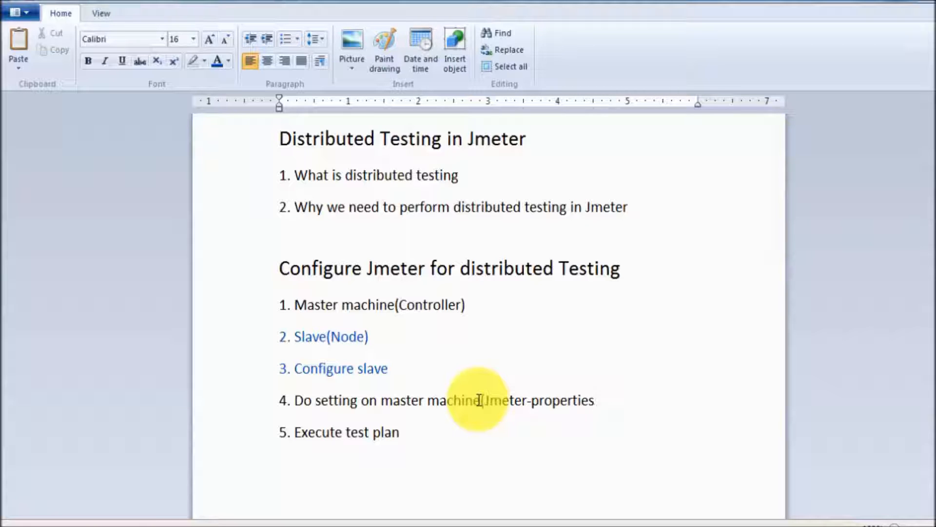
text(file) -- Master)
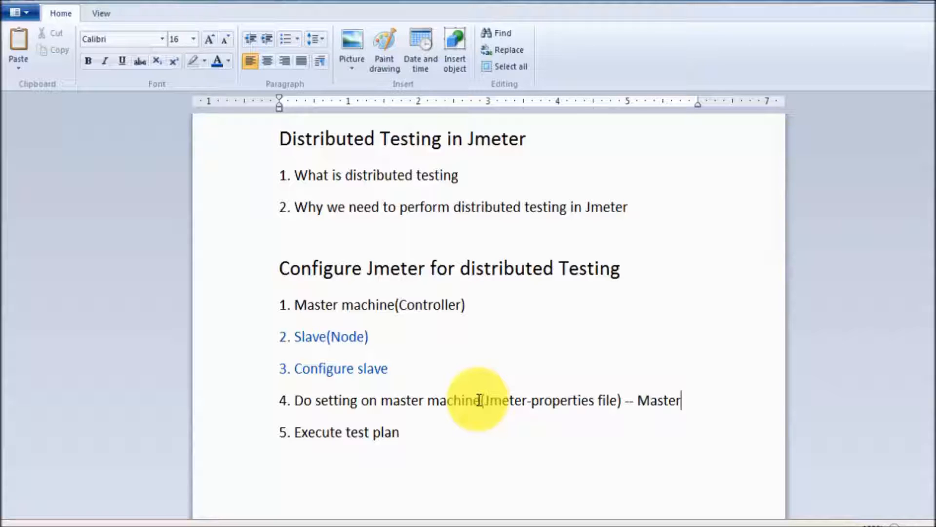
text((Controller)
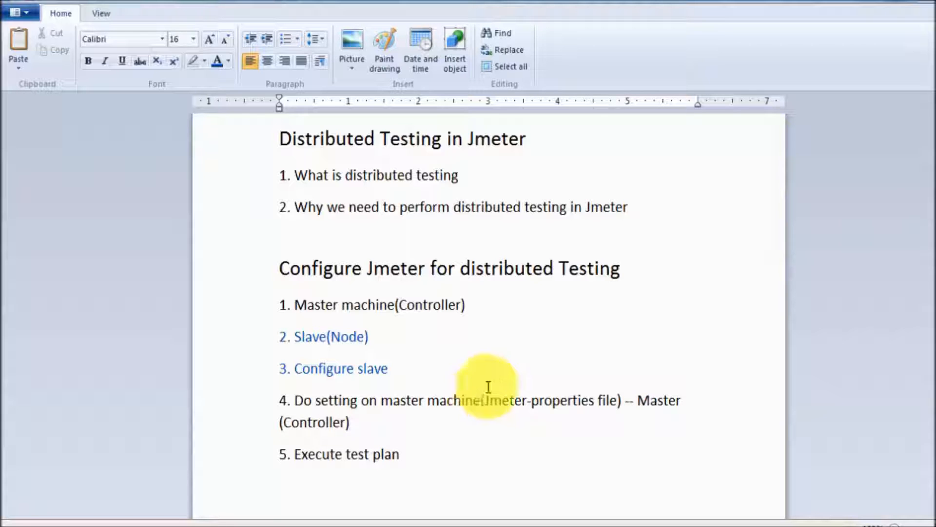
click(475, 301)
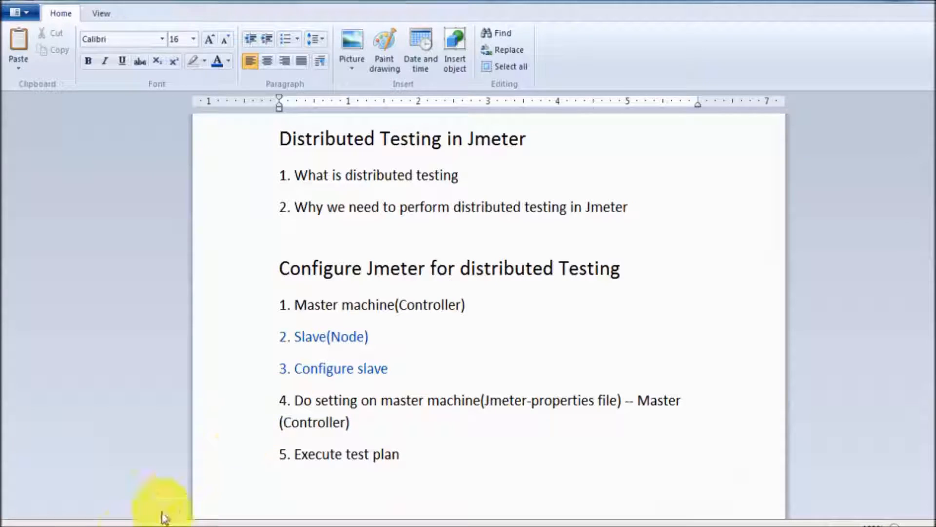
click(105, 522)
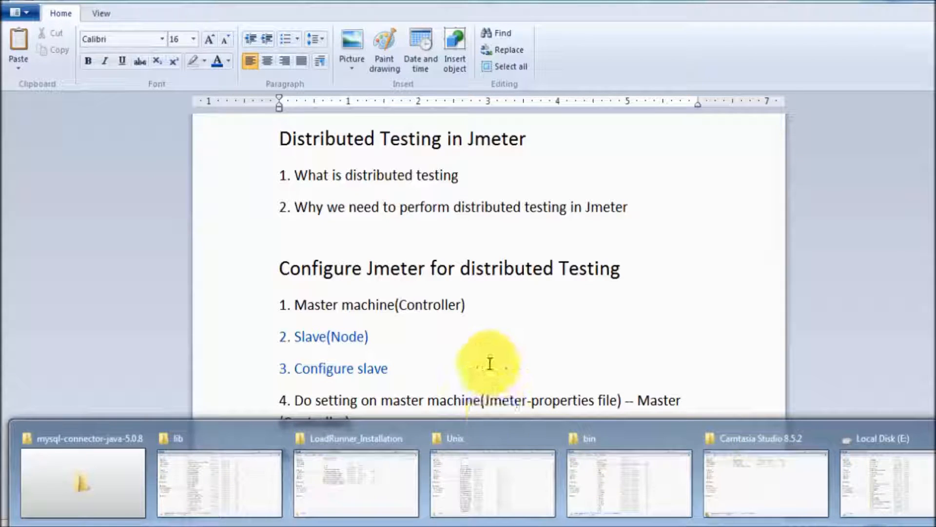
- Run jmeter.bat from the bin folder to open JMeter on a blank Test Plan
click(631, 501)
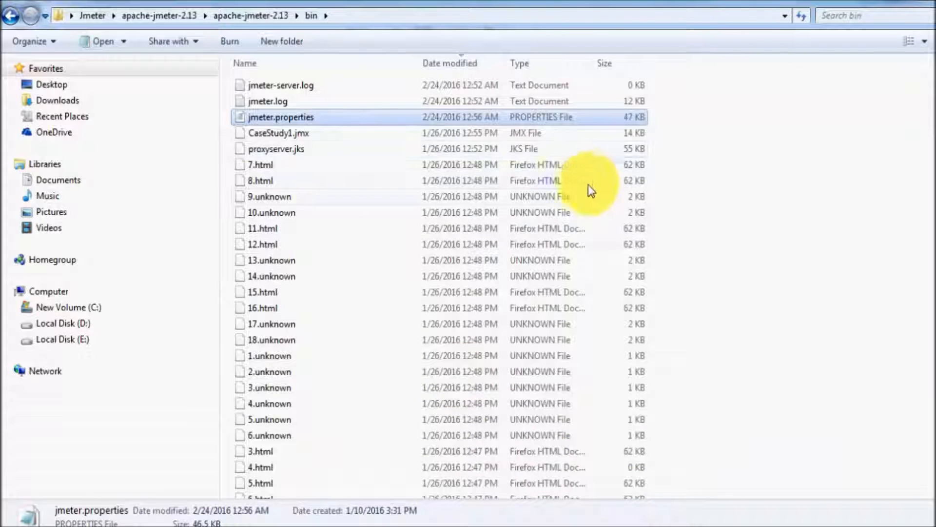
scroll(834, 188, down, 1)
scroll(834, 195, down, 10)
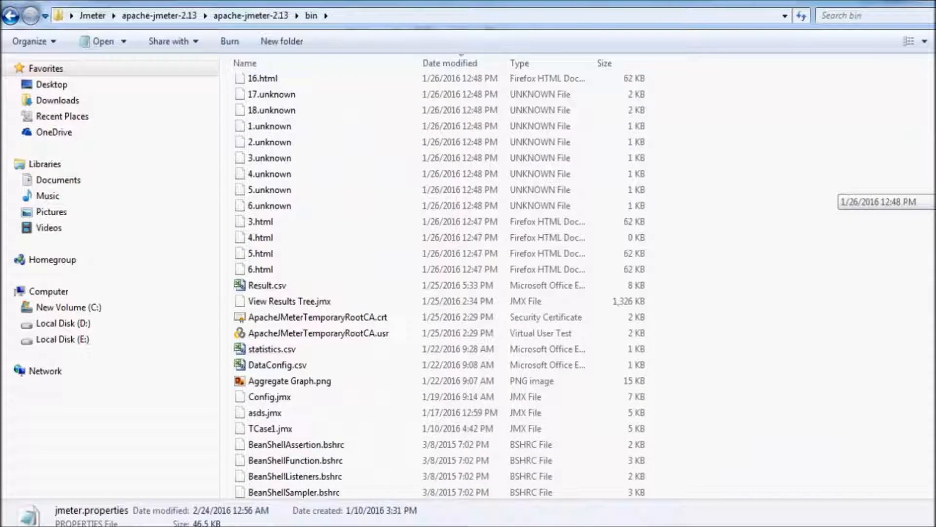
click(347, 201)
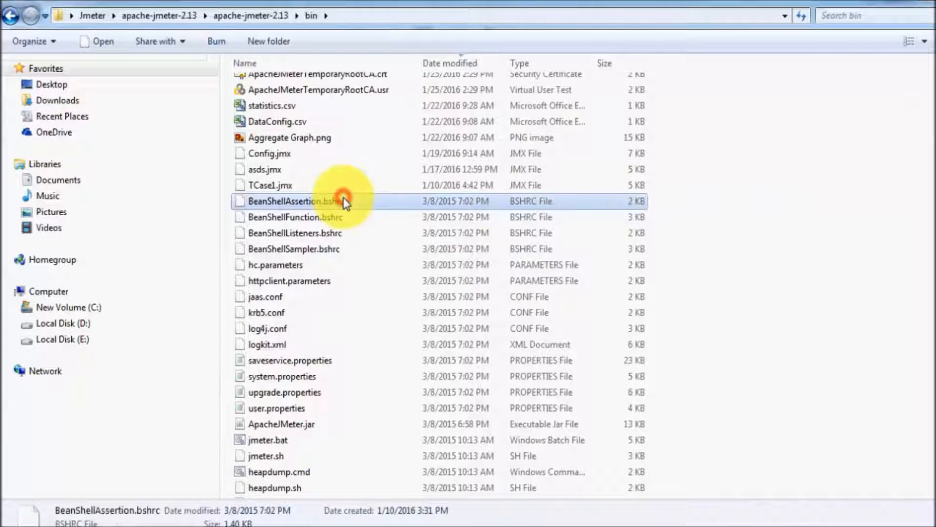
double_click(286, 439)
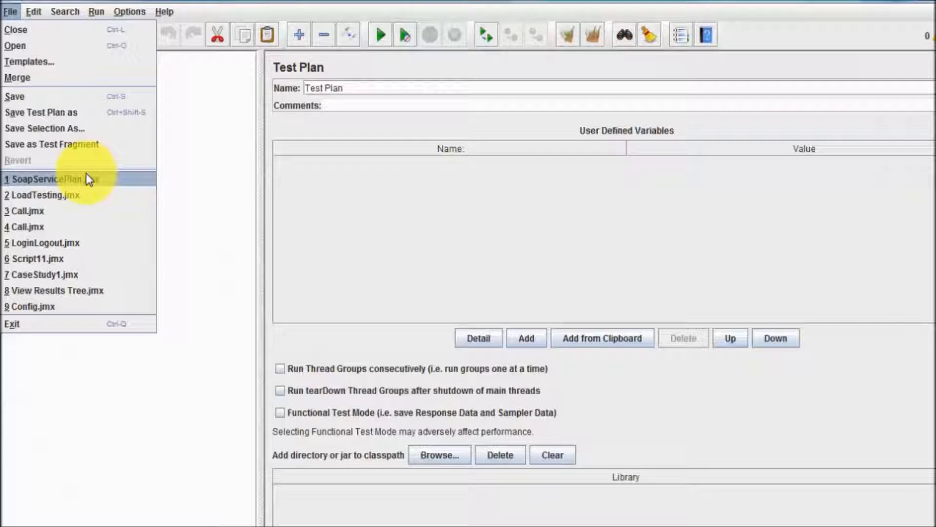
- Load the SoapServicePlan test plan and delete the Debug Sampler from its thread group
click(86, 174)
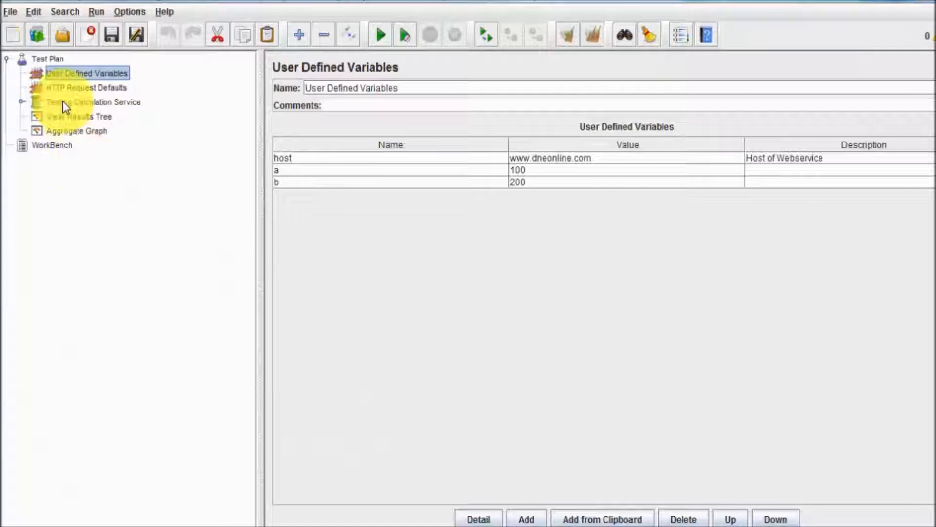
click(24, 101)
click(80, 172)
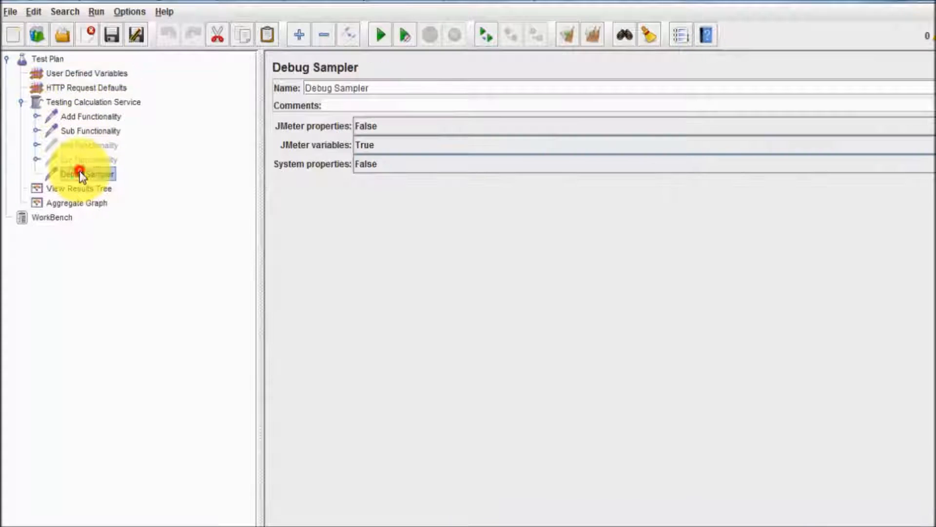
key(Delete)
key(Return)
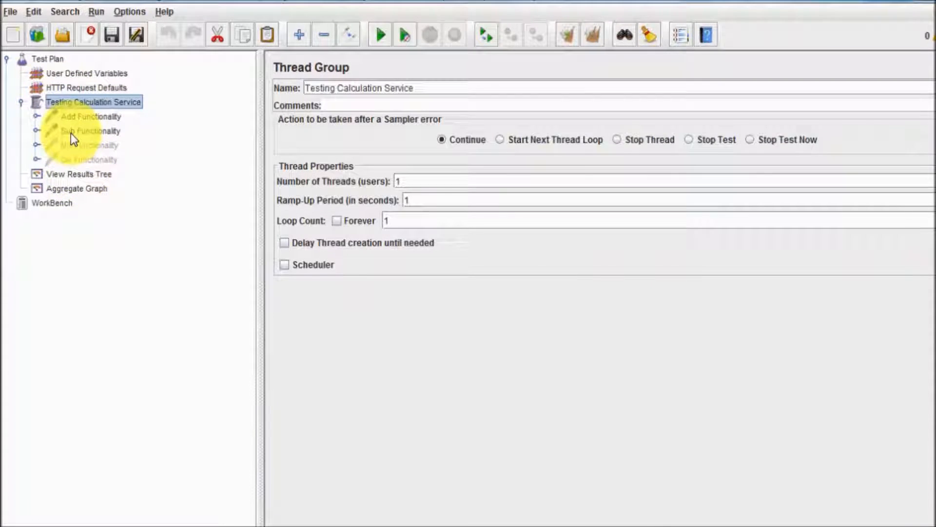
- Enable the disabled Mul Functionality and Div Functionality requests
click(88, 117)
click(88, 130)
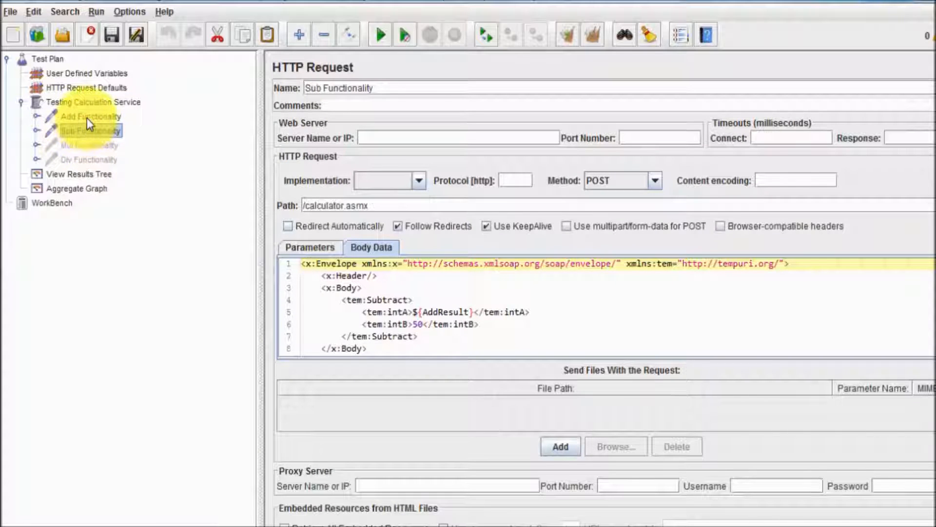
click(88, 117)
click(89, 131)
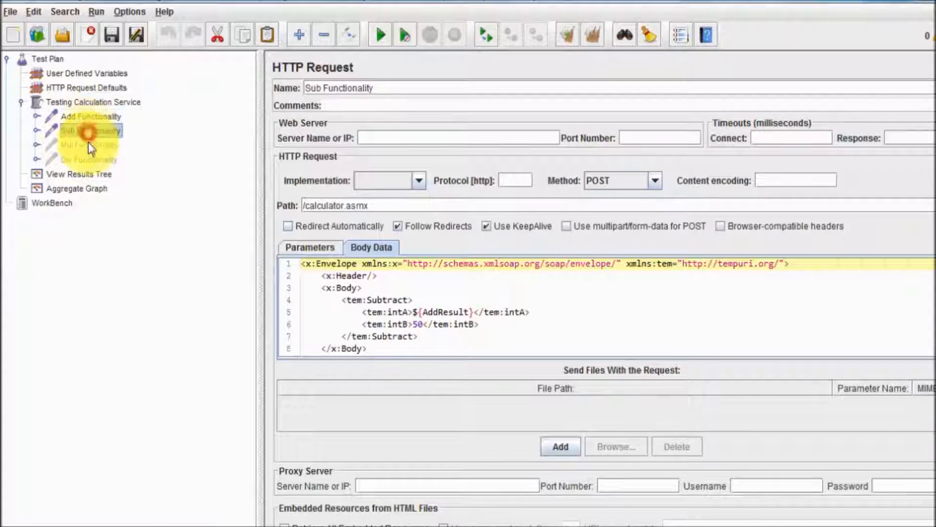
click(87, 117)
click(87, 131)
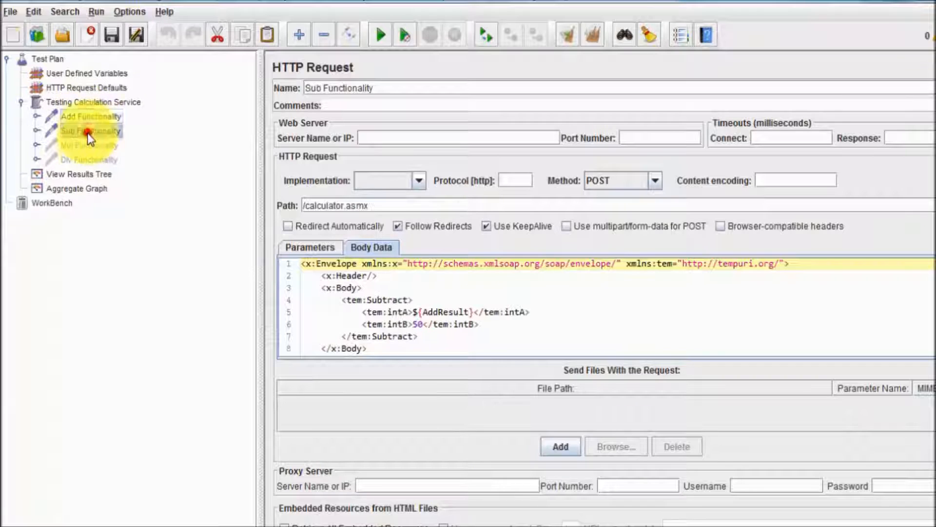
right_click(87, 145)
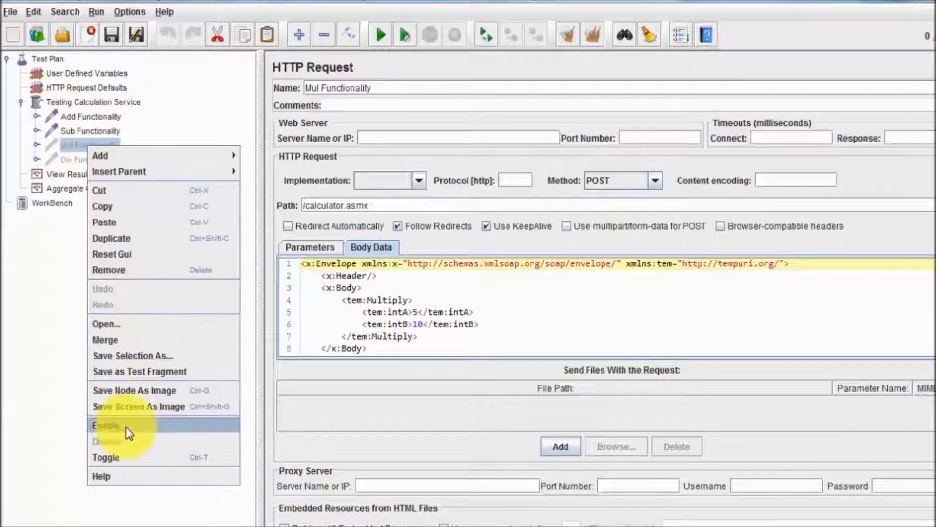
click(125, 427)
click(97, 155)
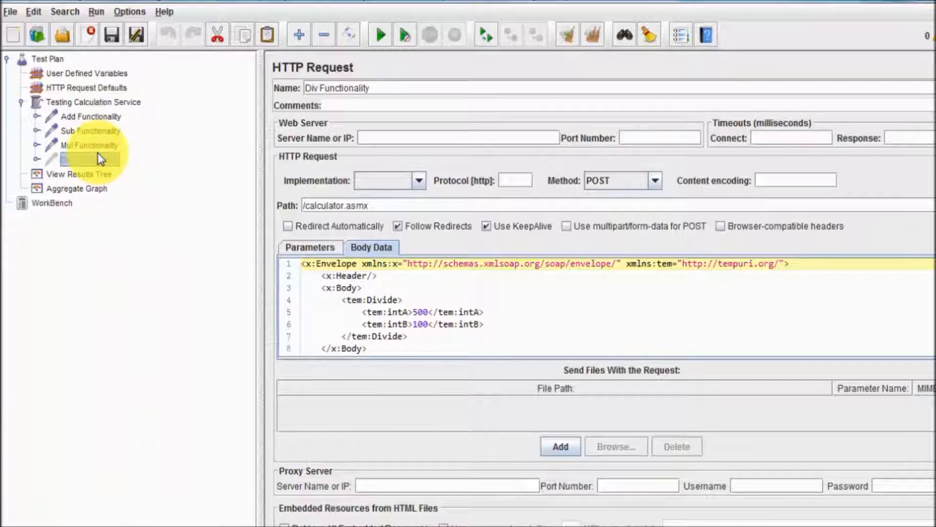
right_click(97, 155)
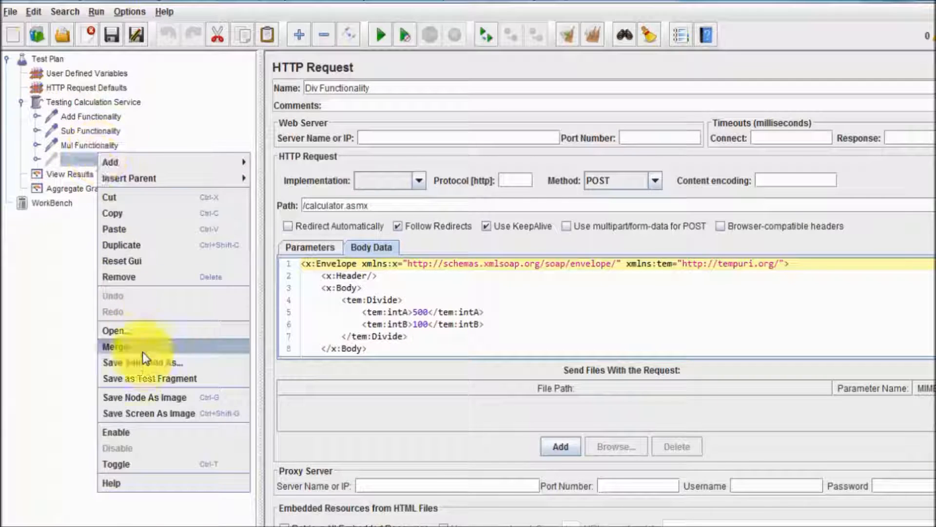
click(136, 430)
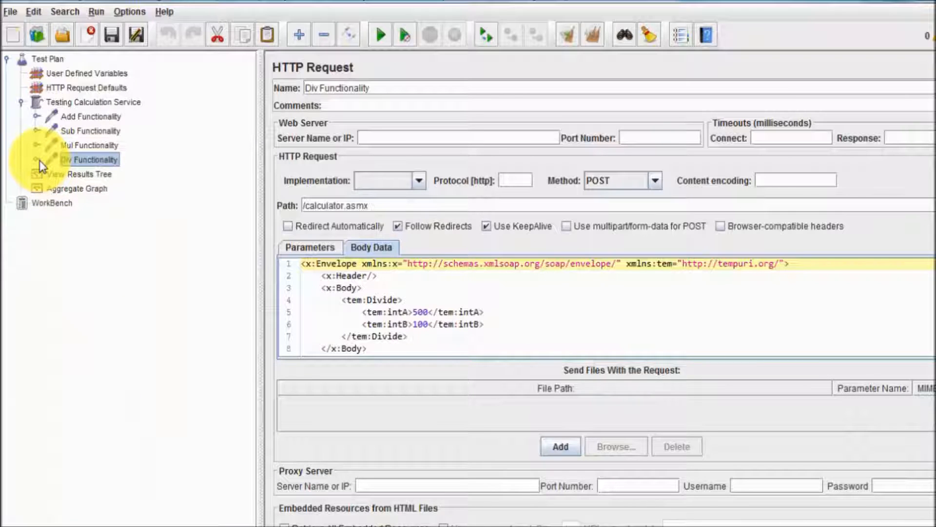
- Review the thread settings, View Results Tree and Aggregate Graph, then return to the WordPad notes
click(21, 102)
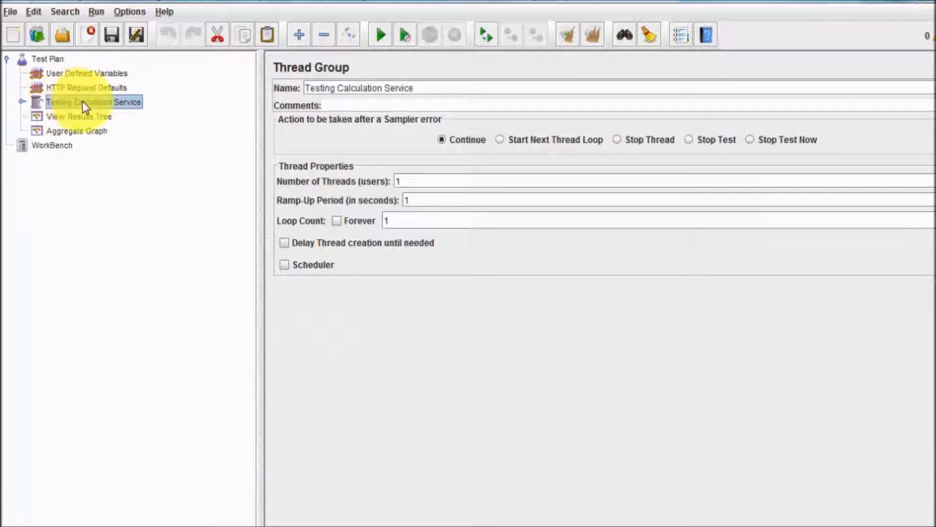
click(81, 115)
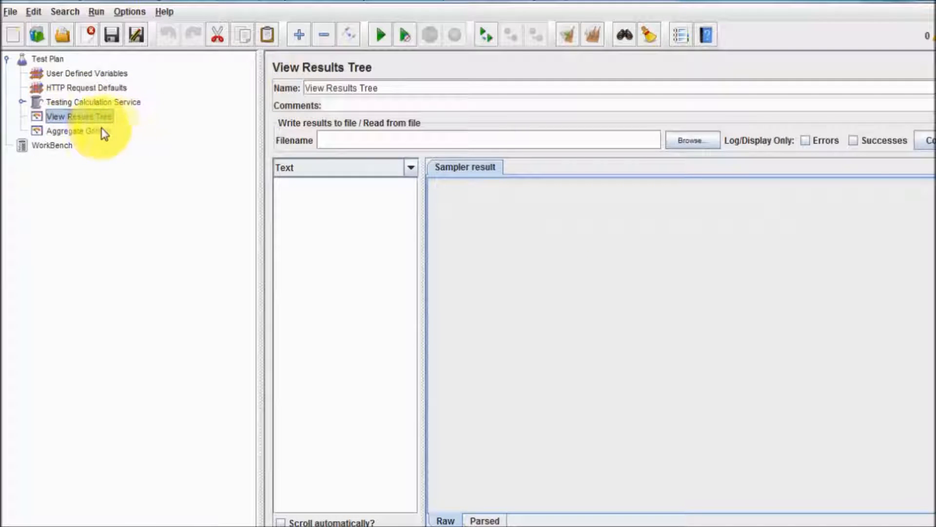
click(100, 131)
click(75, 101)
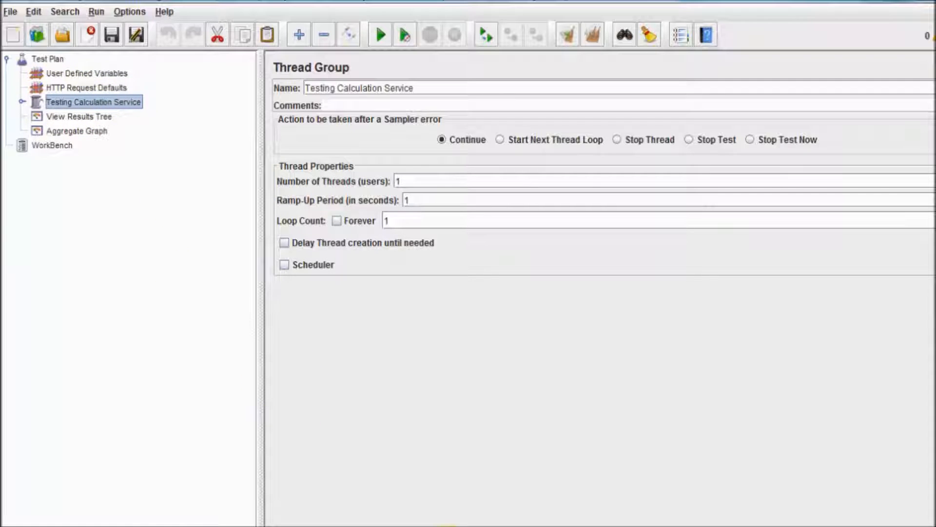
mouse_move(432, 524)
click(564, 484)
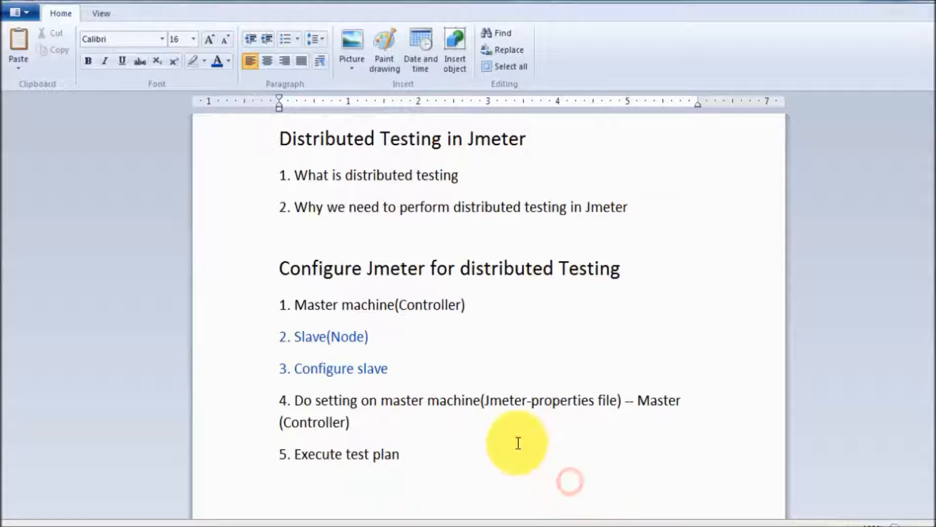
- Type the lines 'Total = 10', 'Nodes =2' and 'User enter on thread group = ?' below point 5
key(Return)
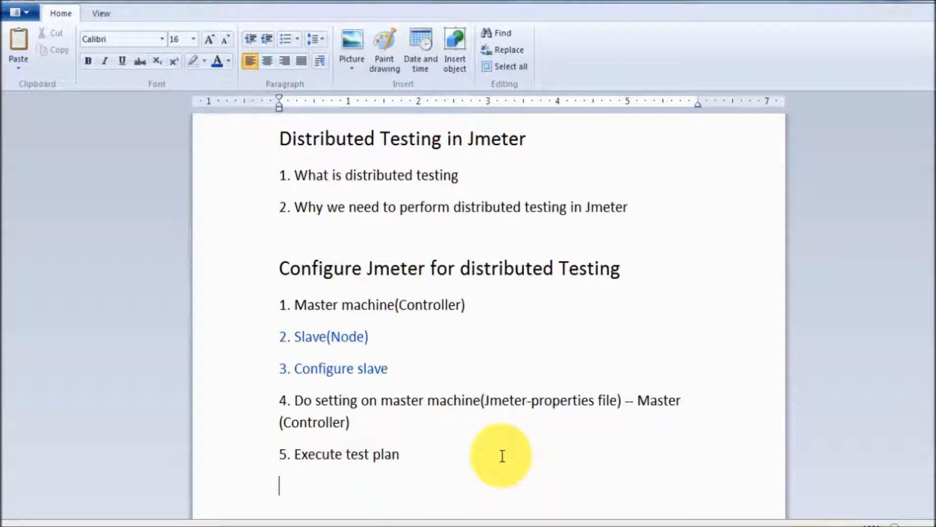
key(Return)
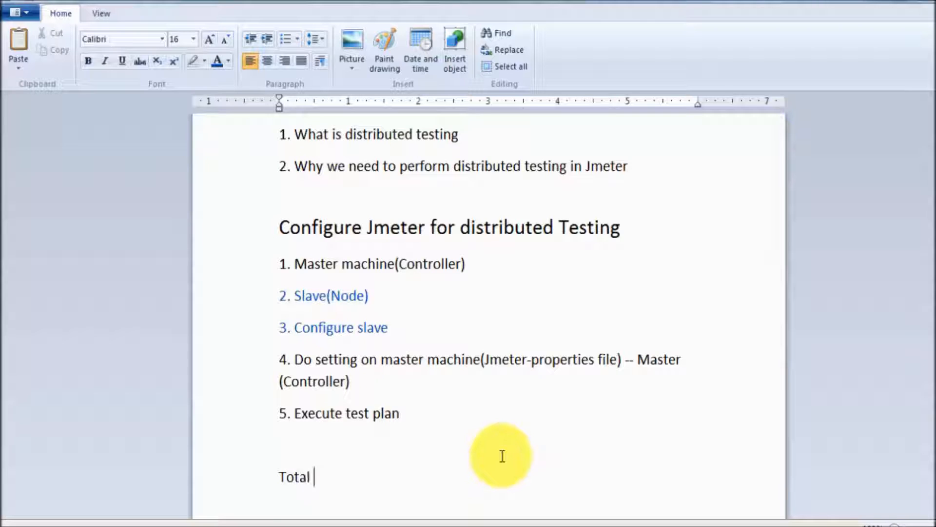
text(Total = 10)
key(Return)
text(Nodes )
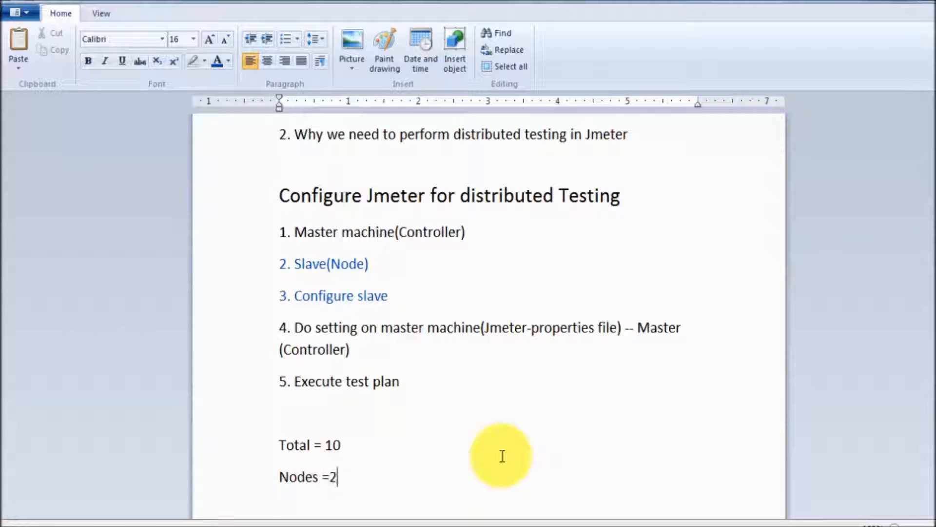
text(=2)
key(Return)
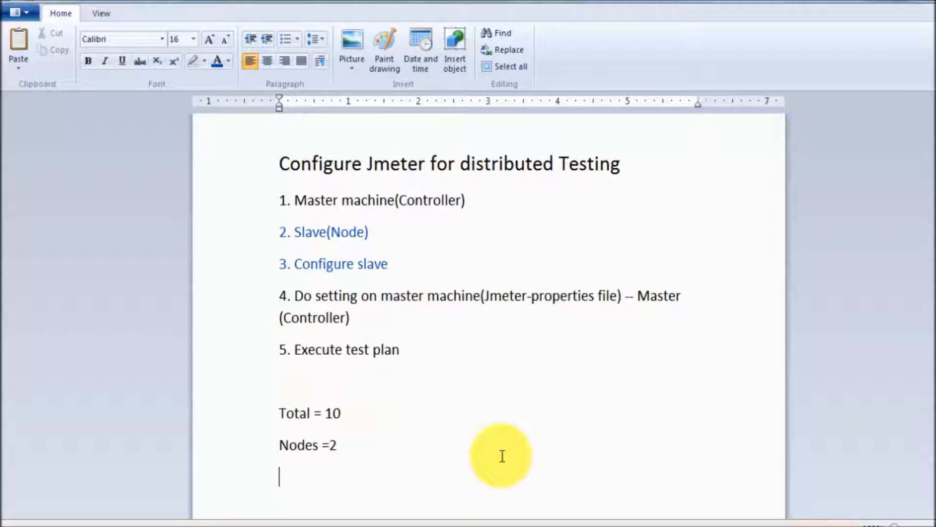
text(User enter)
text(s)
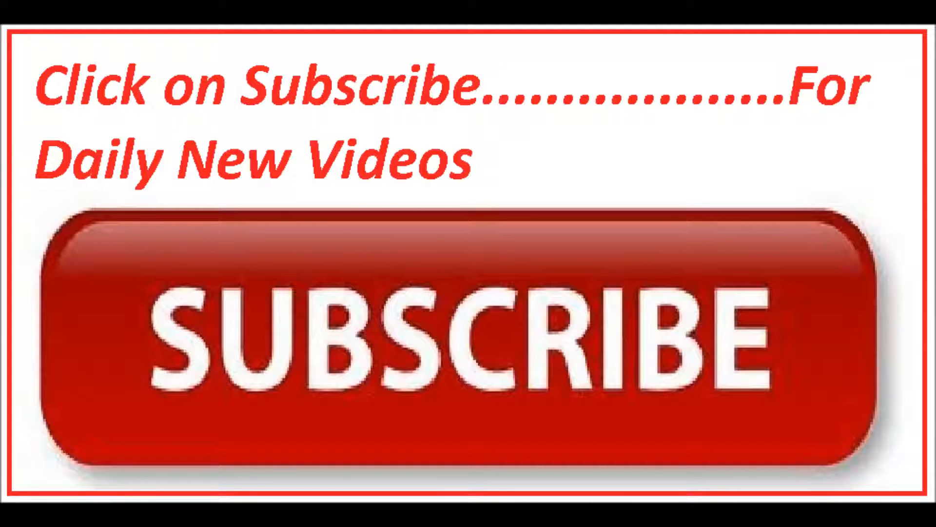
text(t)
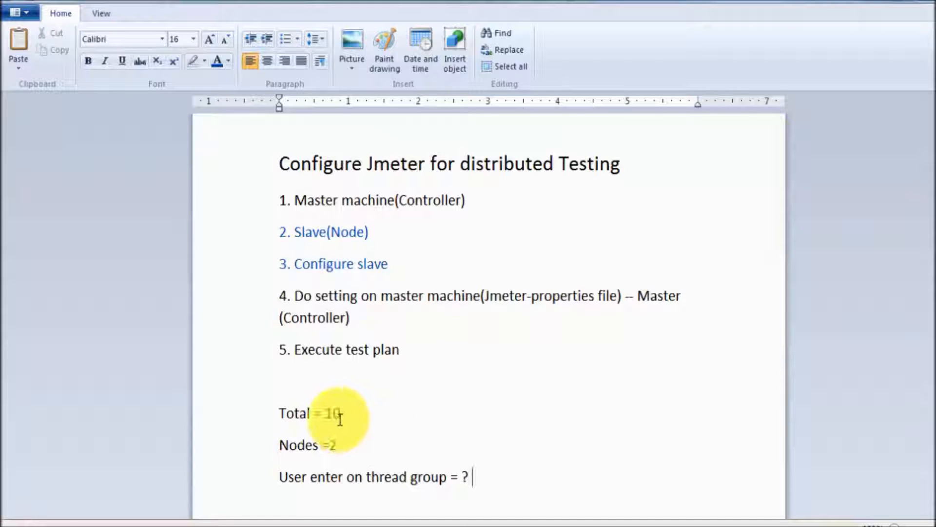
- Highlight the values 10 and 2 in the Total and Nodes lines
drag(323, 413, 351, 413)
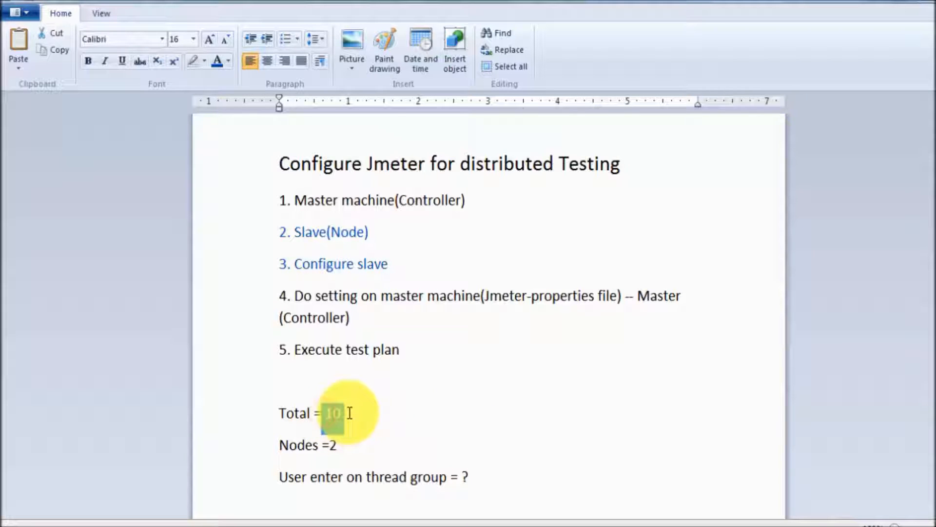
click(355, 416)
drag(349, 414, 327, 414)
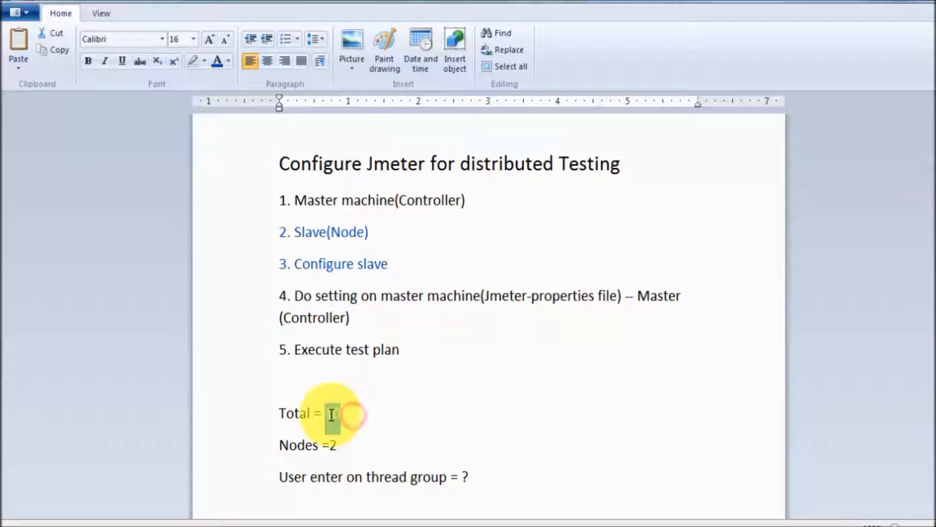
drag(343, 450, 329, 449)
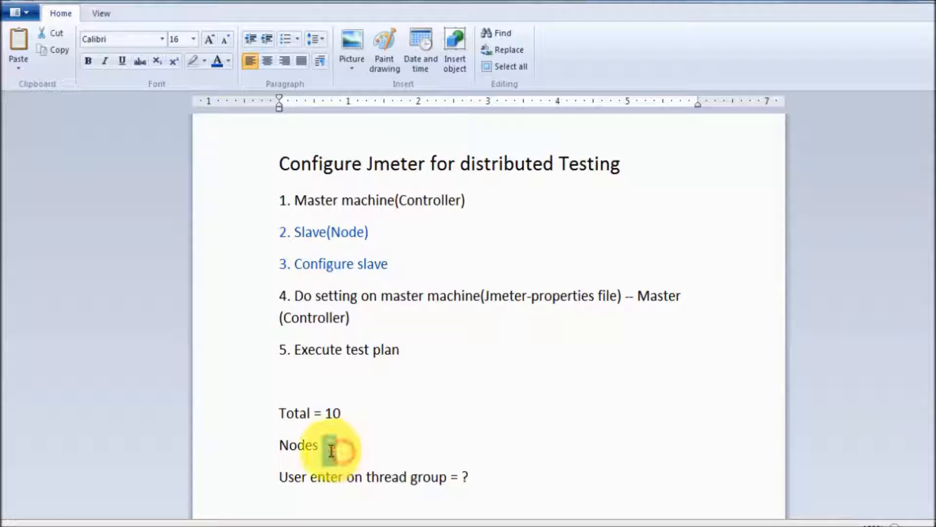
click(349, 449)
drag(328, 445, 343, 445)
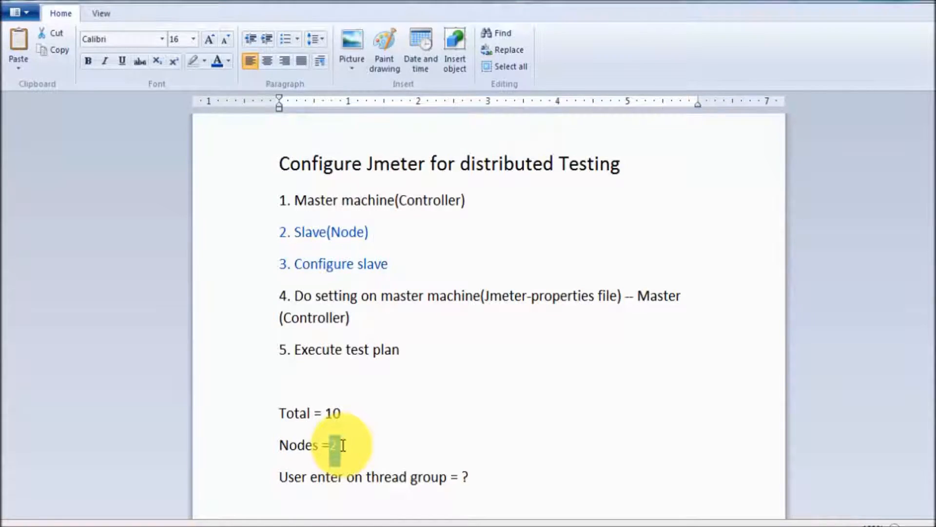
key(alt+Tab)
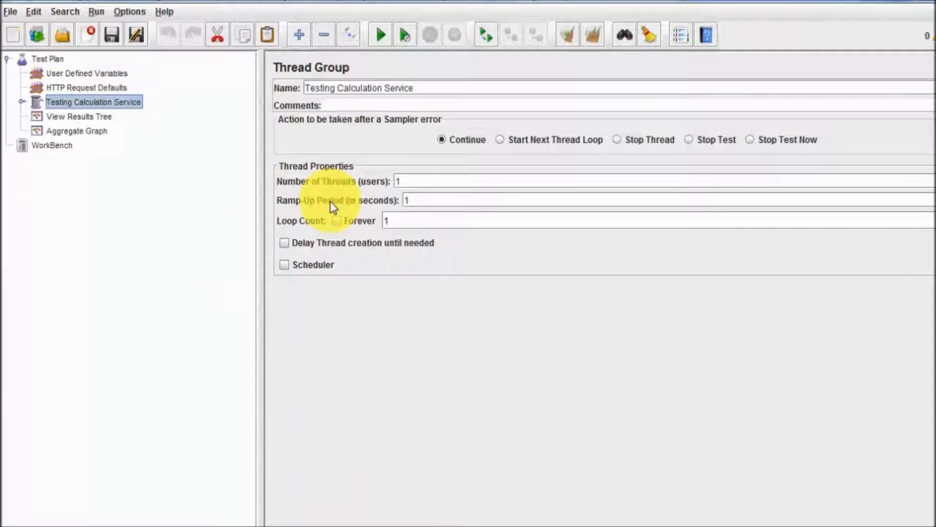
- Change the Testing Calculation Service Number of Threads from 1 to 5
double_click(415, 183)
text(5)
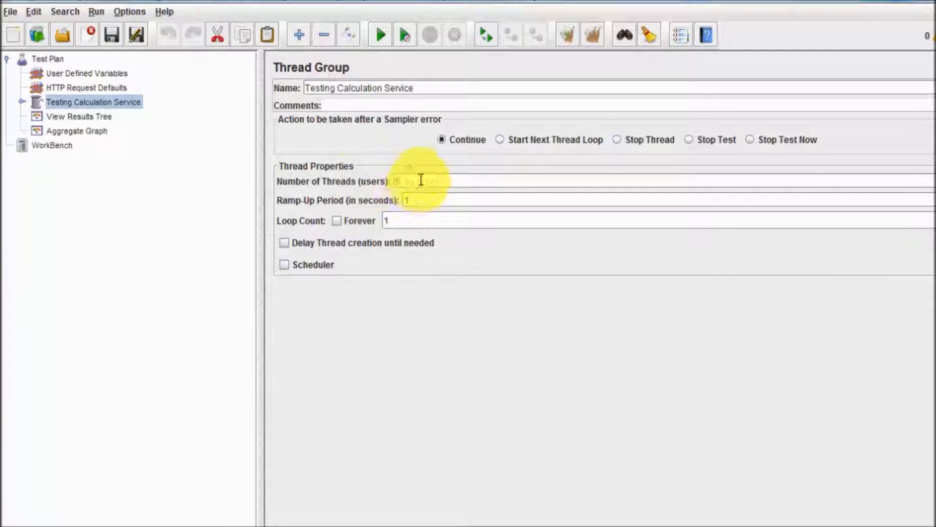
drag(418, 180, 362, 180)
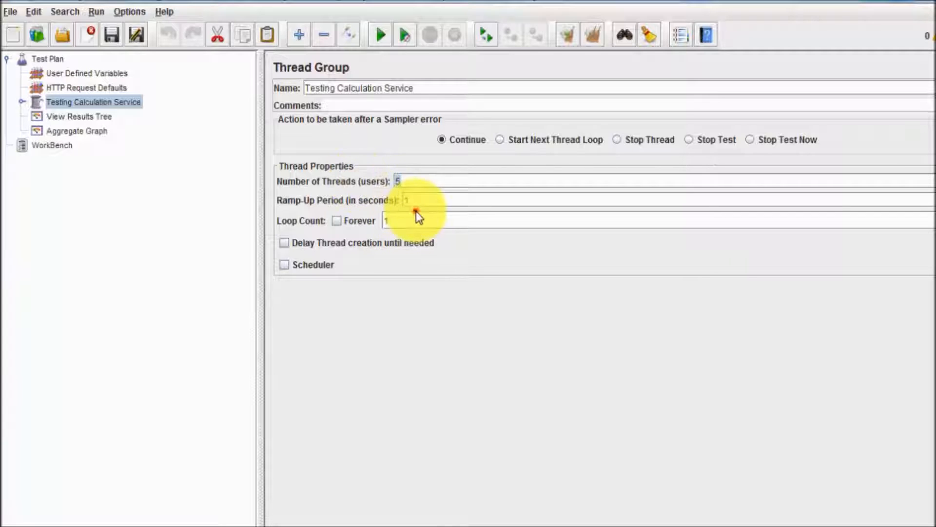
click(403, 188)
click(412, 184)
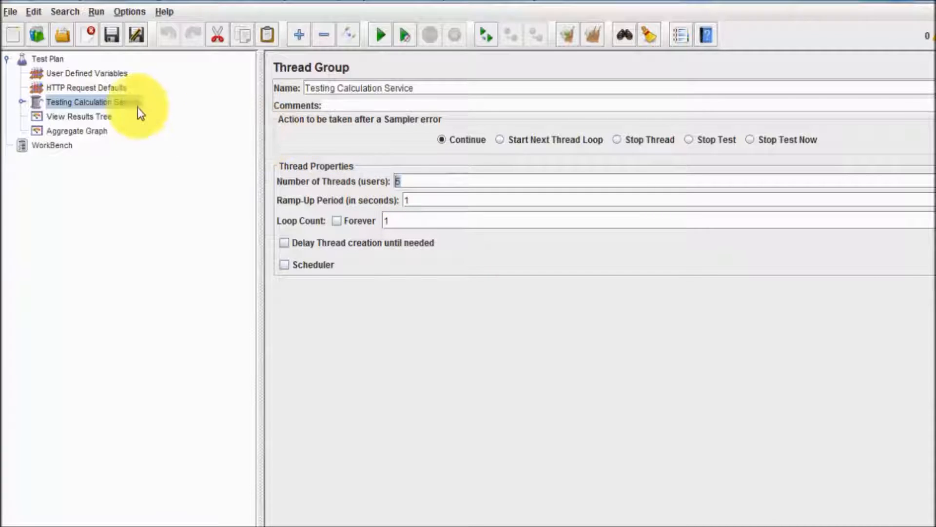
- Remote-start the test plan on the local node 127.0.0.1
click(20, 102)
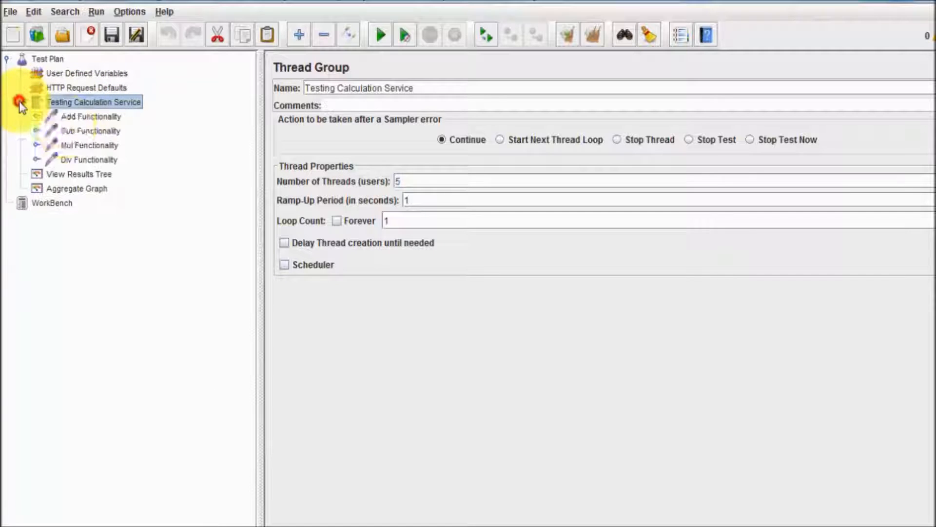
click(78, 171)
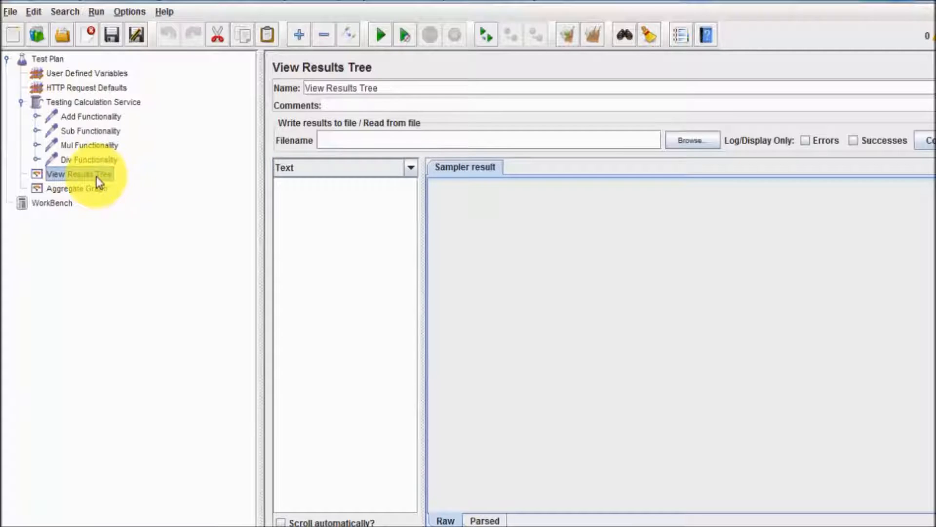
click(98, 103)
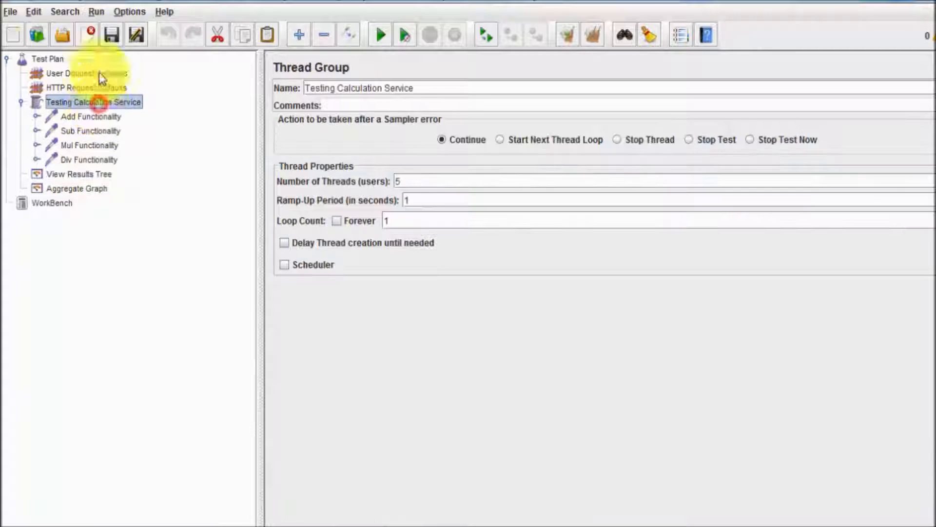
click(104, 11)
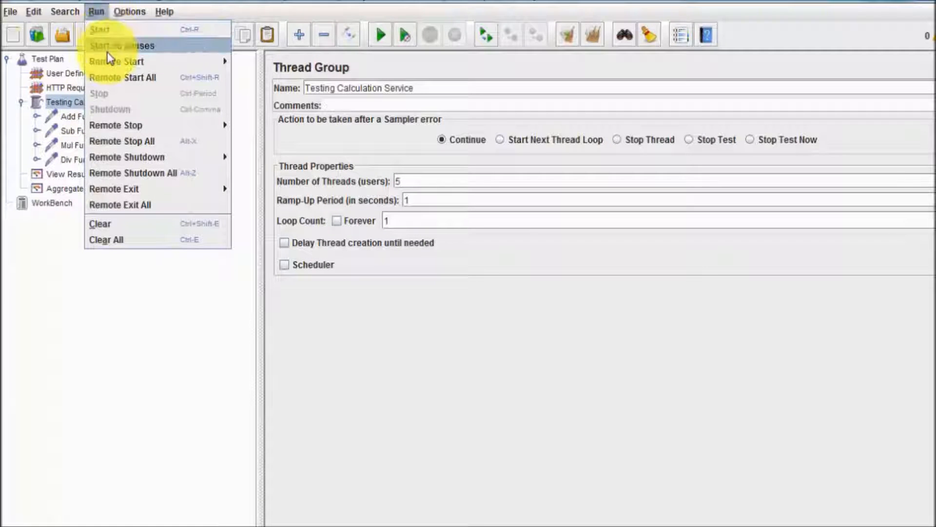
mouse_move(109, 62)
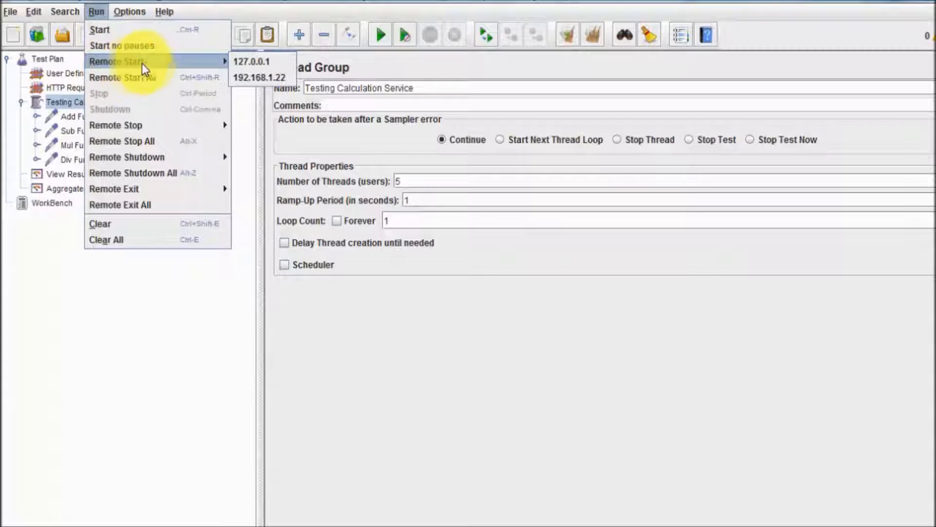
click(255, 142)
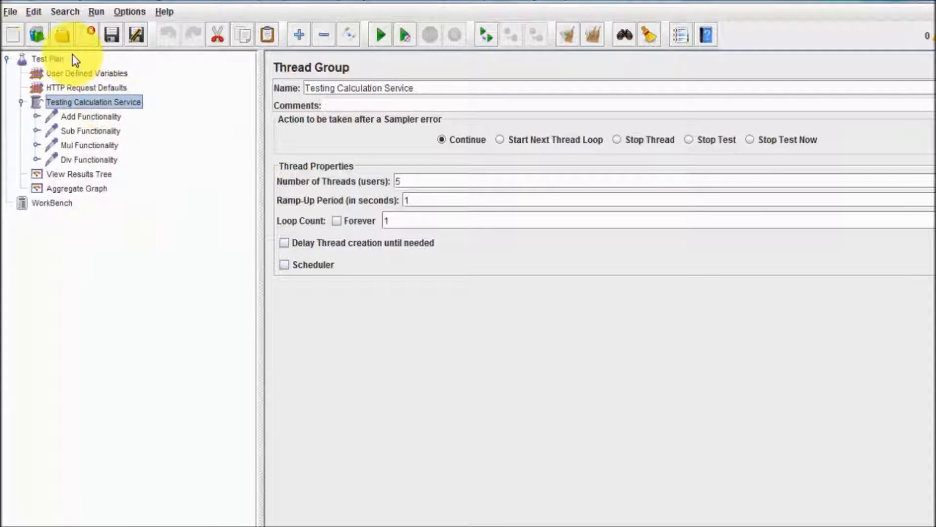
click(100, 13)
mouse_move(123, 62)
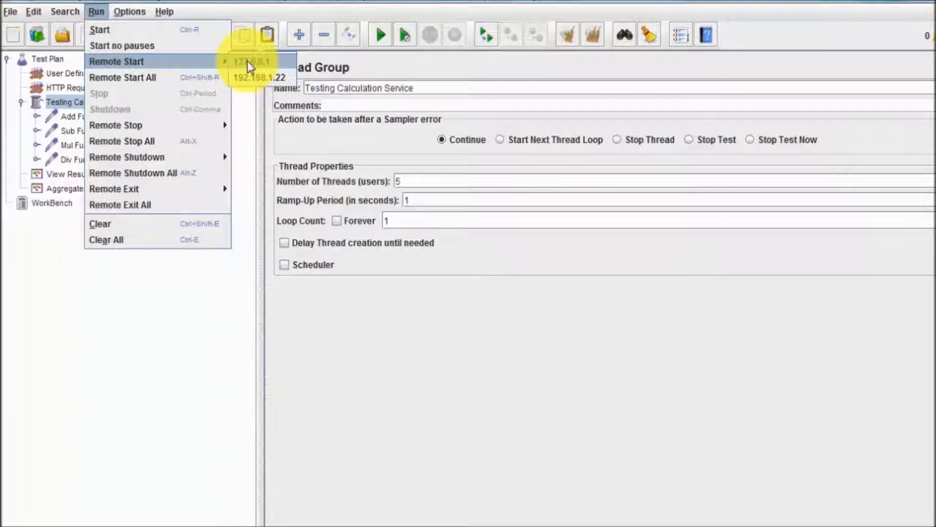
click(247, 60)
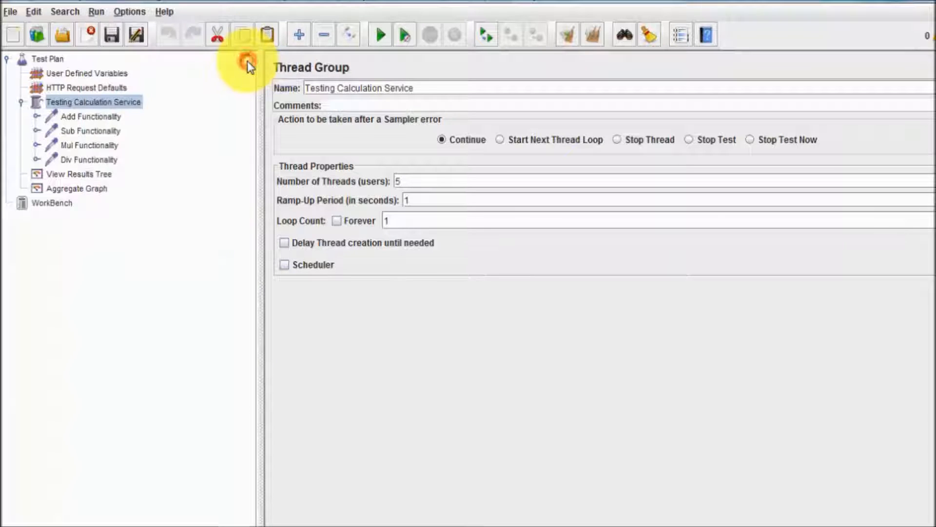
- Review the Aggregate Graph results of 5 samples per request, then clear all results
click(95, 174)
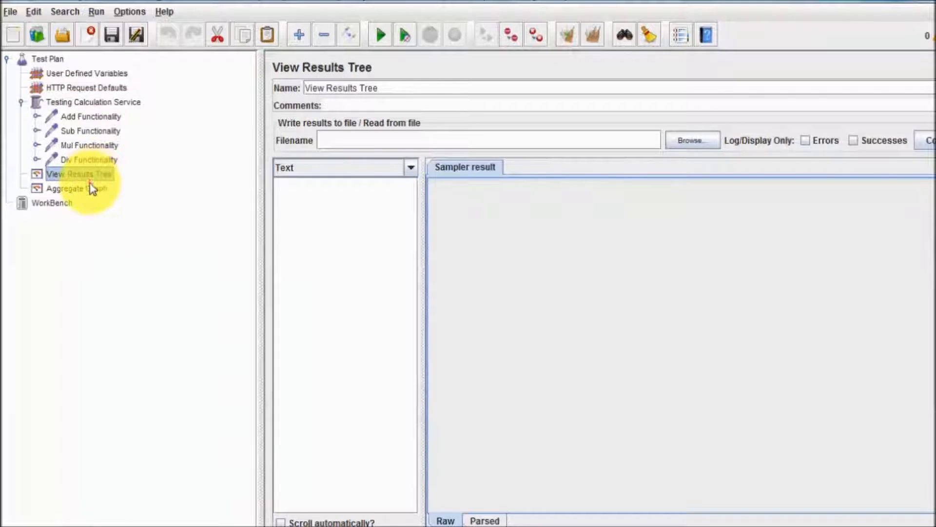
click(91, 187)
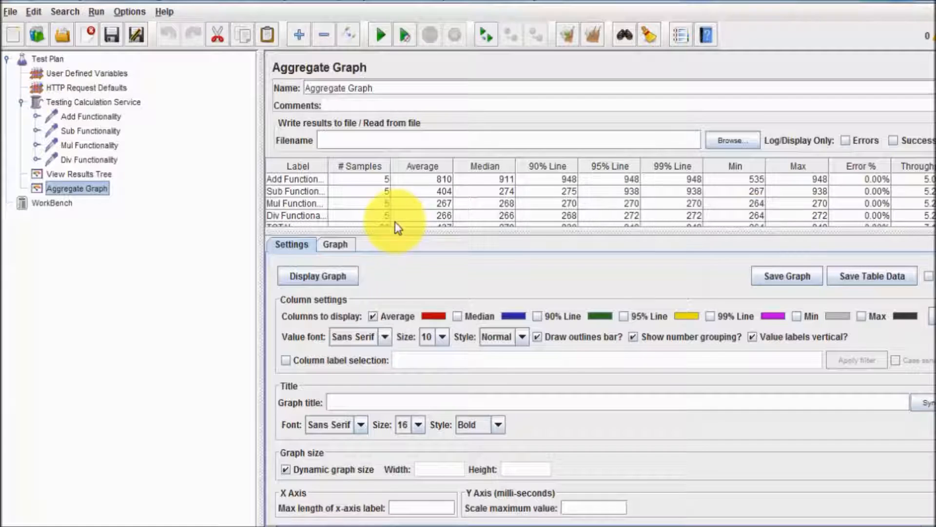
click(599, 32)
- Remote-start the plan on 192.168.1.22 and dismiss the connection-refused error
click(129, 11)
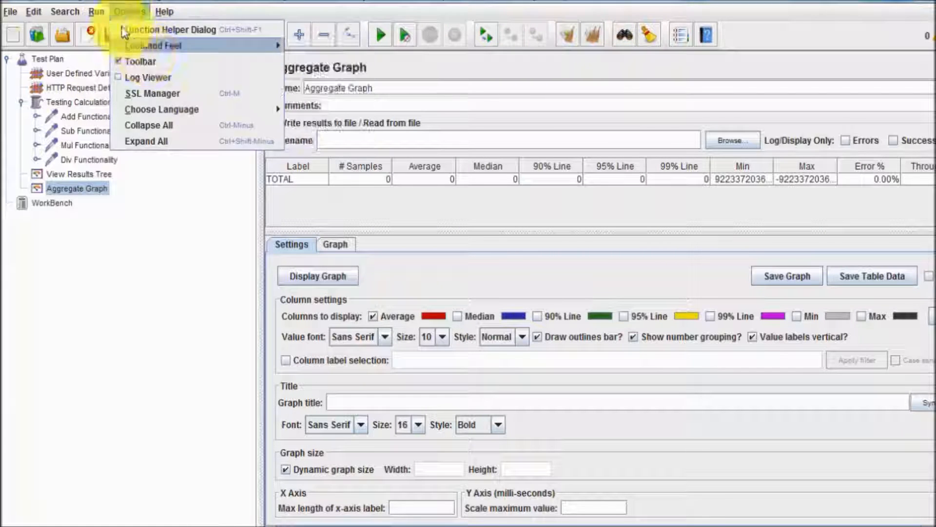
mouse_move(95, 11)
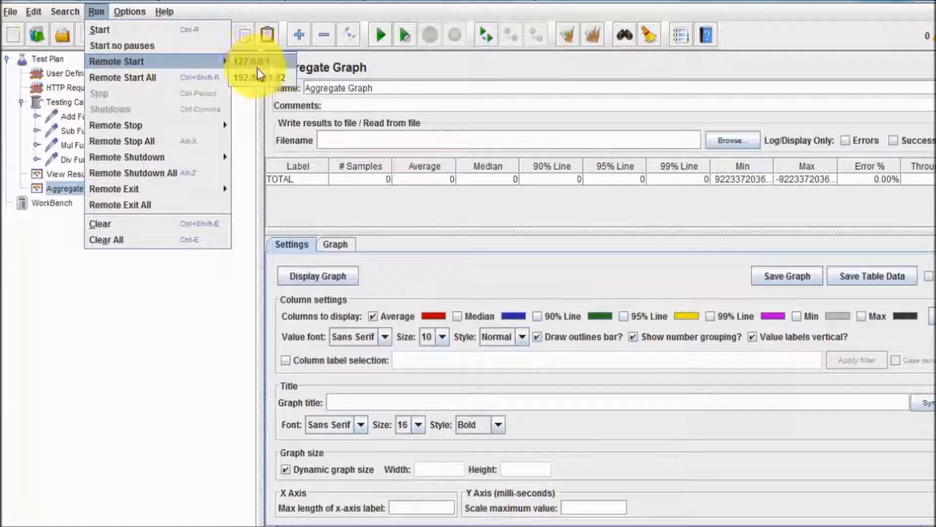
mouse_move(227, 63)
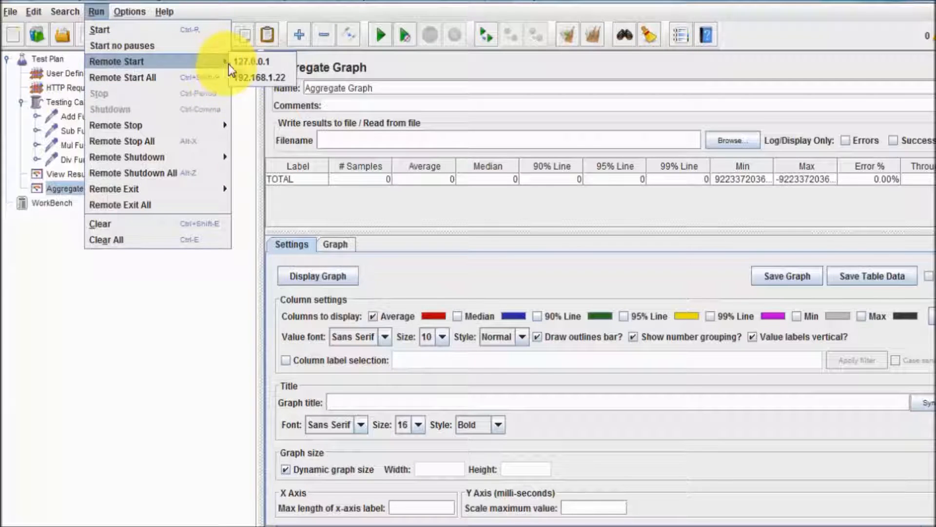
click(257, 72)
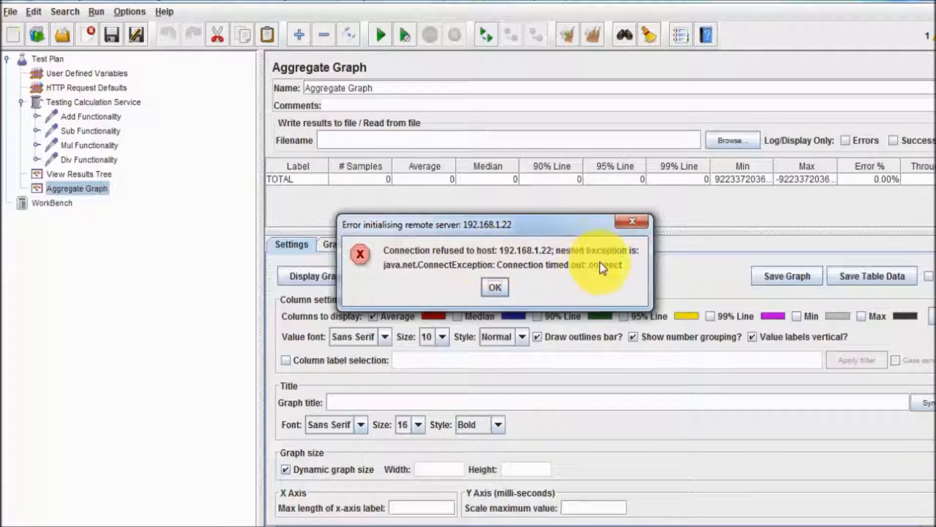
click(492, 289)
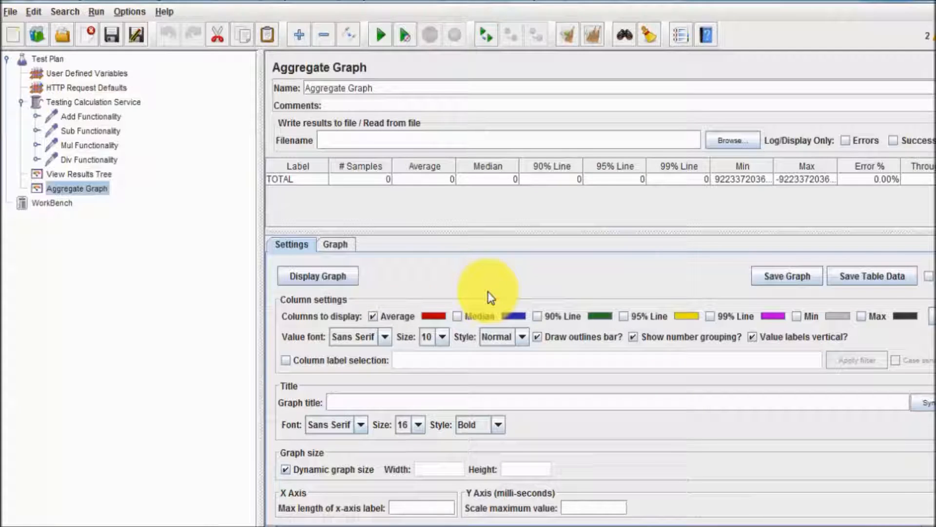
- Launch Remote Desktop Connection with mstsc and move its window aside
key(super)
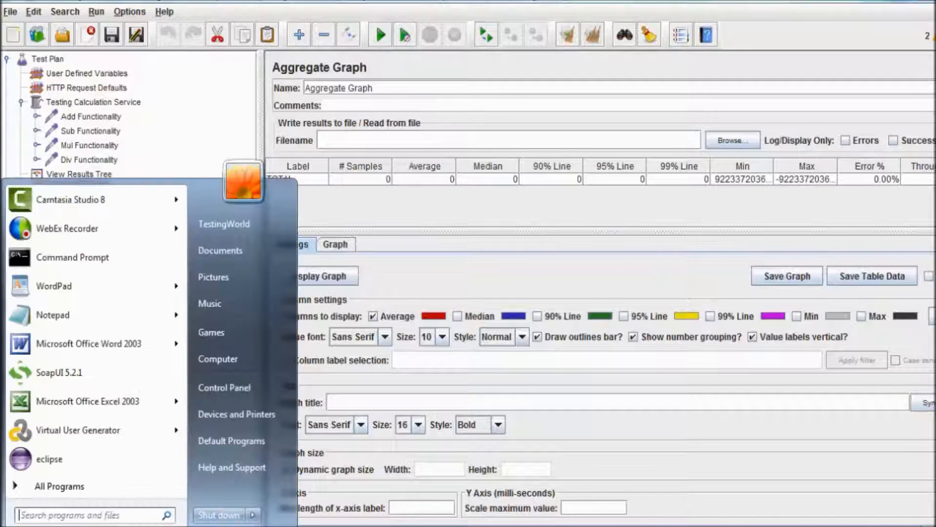
text(mstsc)
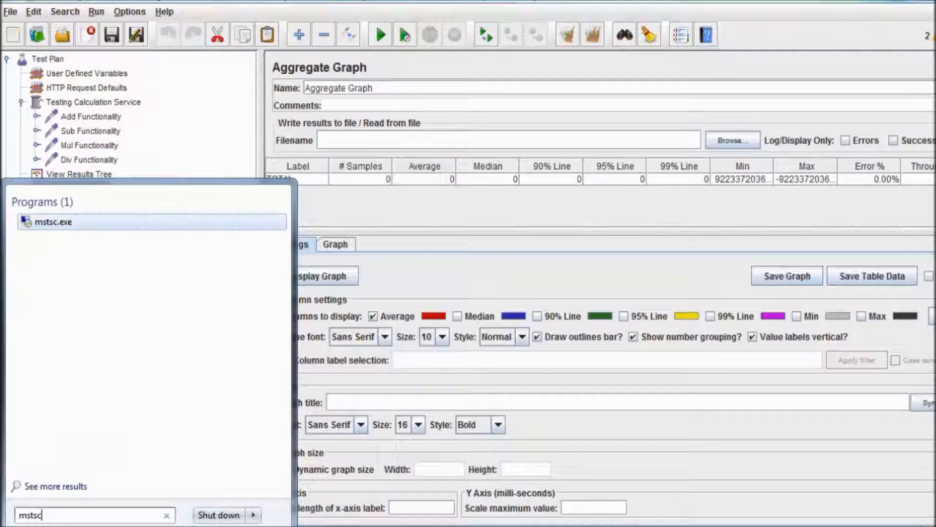
key(Return)
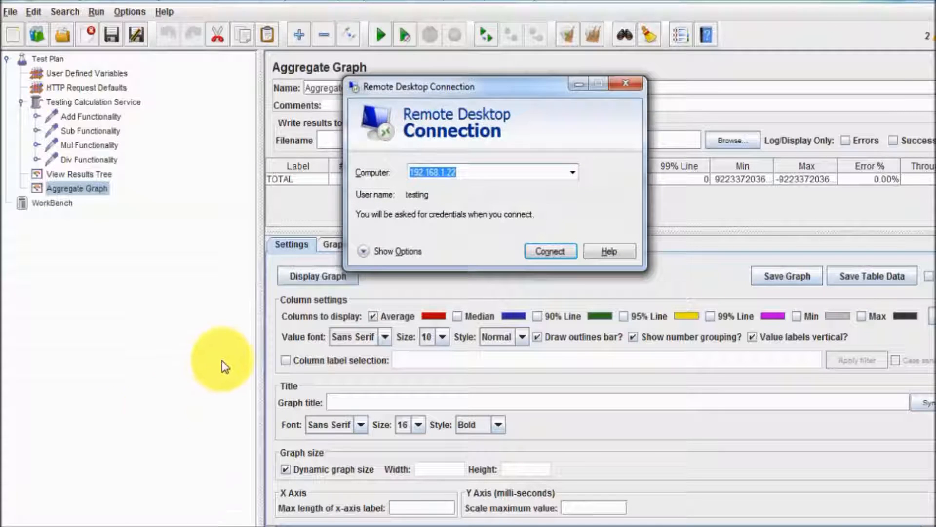
drag(488, 93, 260, 289)
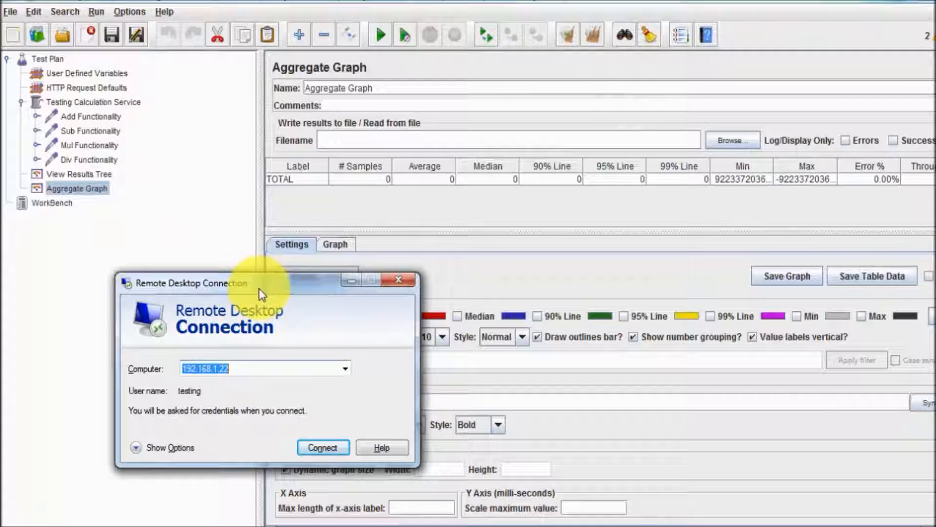
- Connect to 192.168.1.22, entering the account password and accepting the certificate warning
click(305, 447)
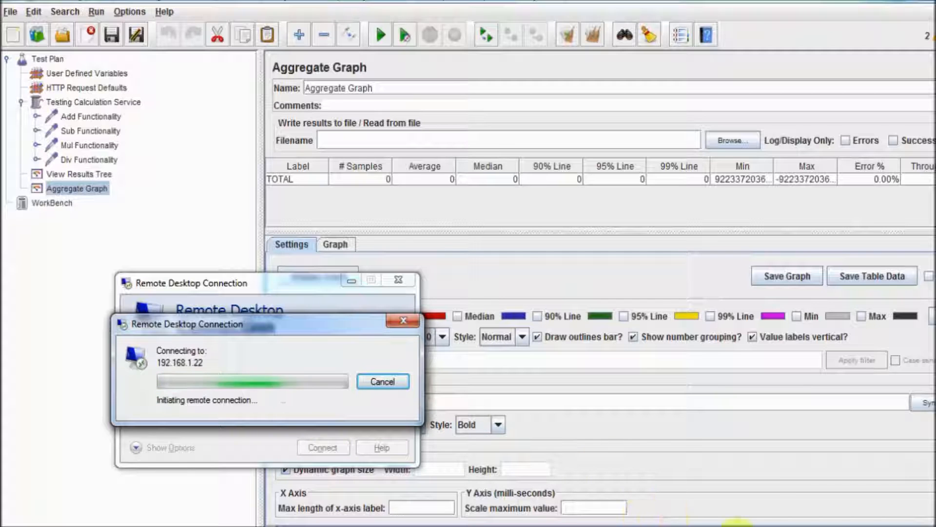
click(613, 309)
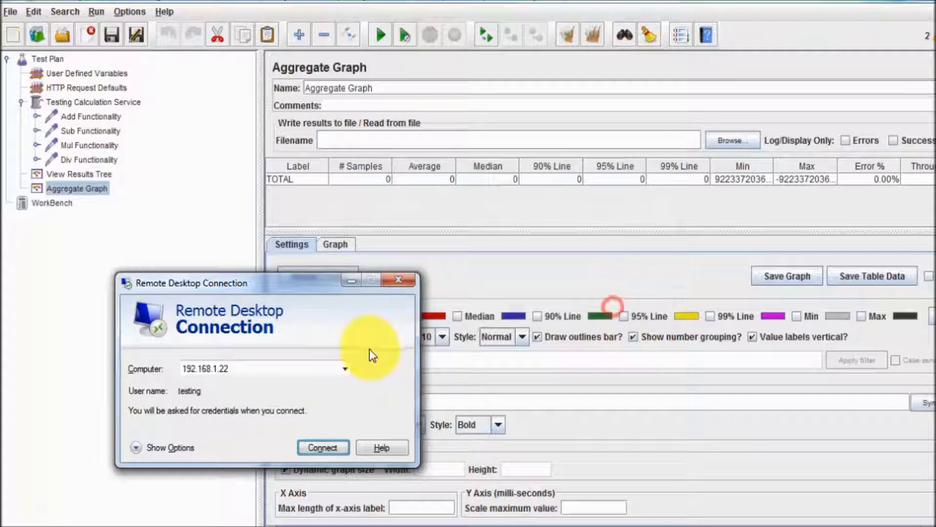
click(317, 444)
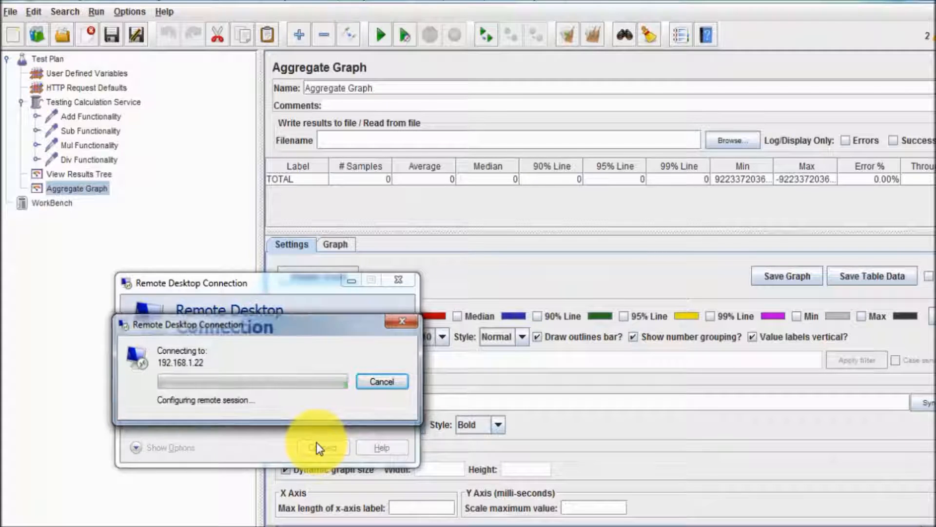
text(test)
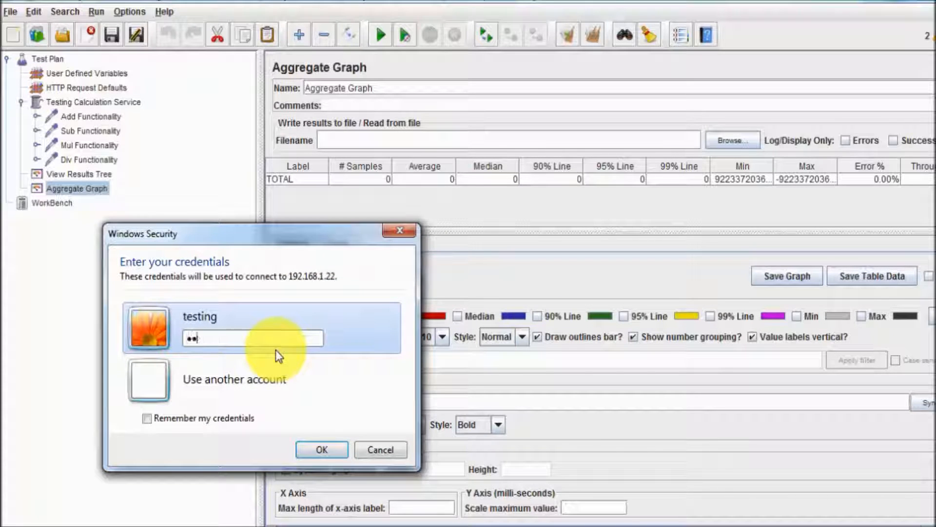
text(ing)
key(Return)
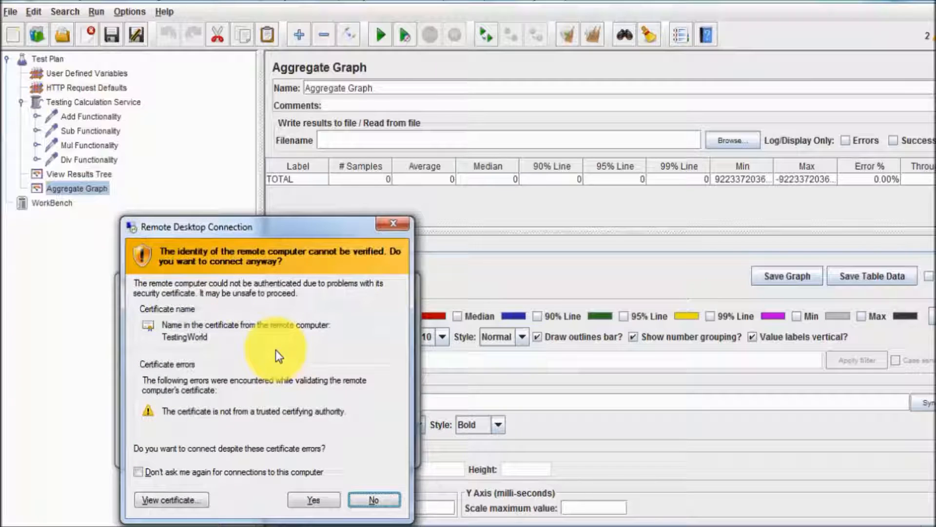
click(314, 500)
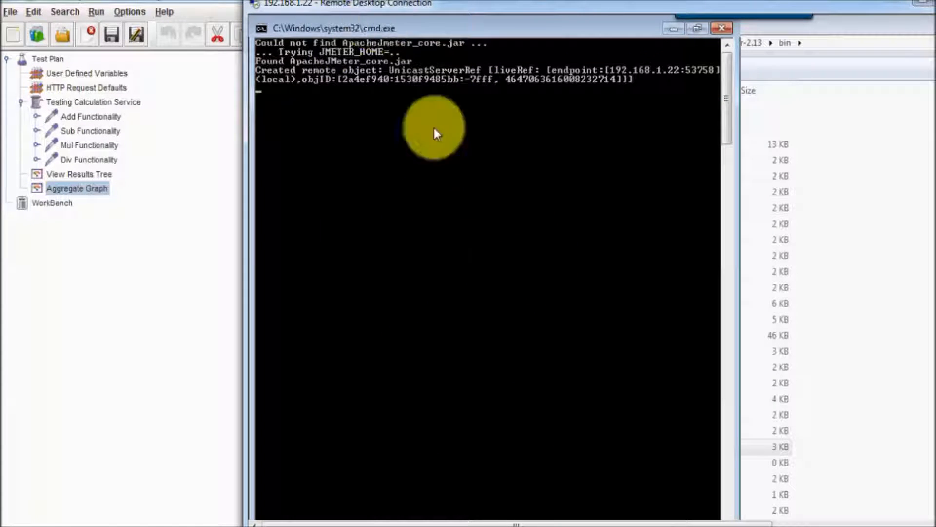
click(162, 390)
- Remote-start the plan on 192.168.1.22, then switch to the remote session's console output
click(131, 14)
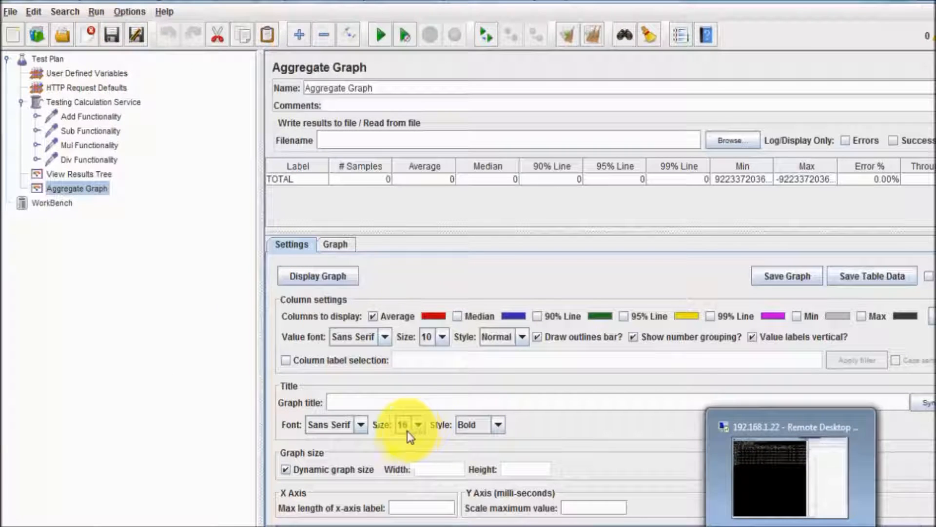
click(132, 14)
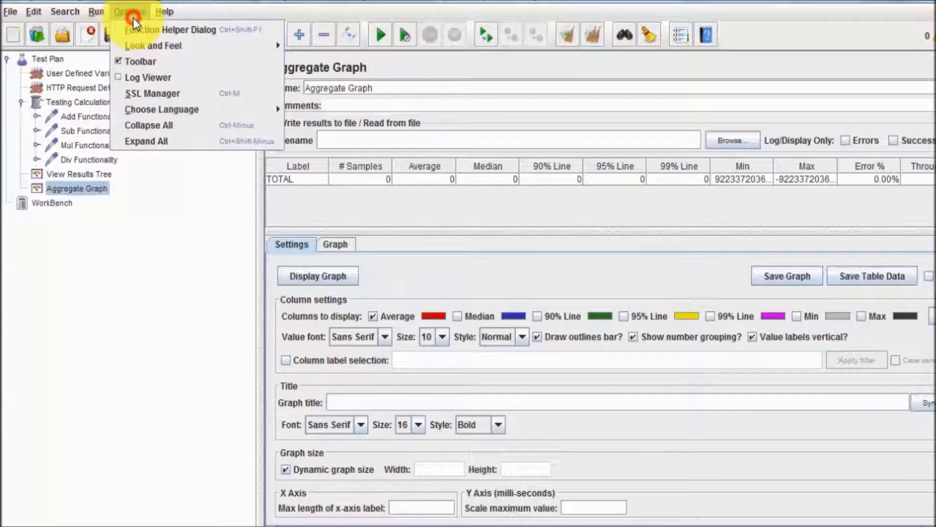
mouse_move(96, 12)
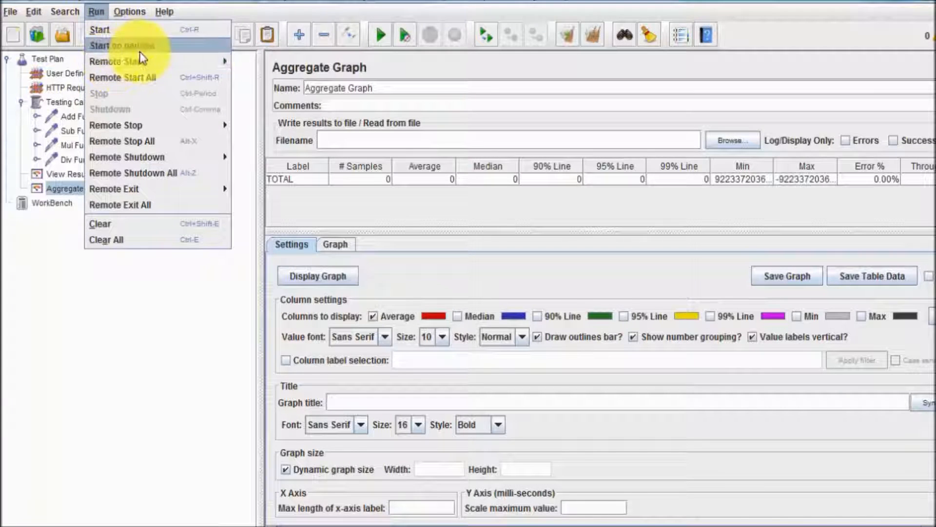
mouse_move(142, 58)
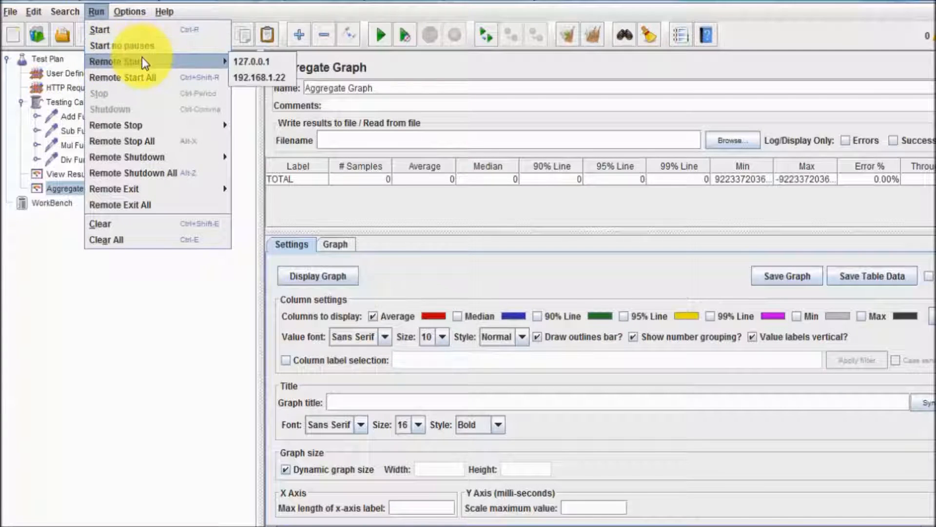
click(271, 77)
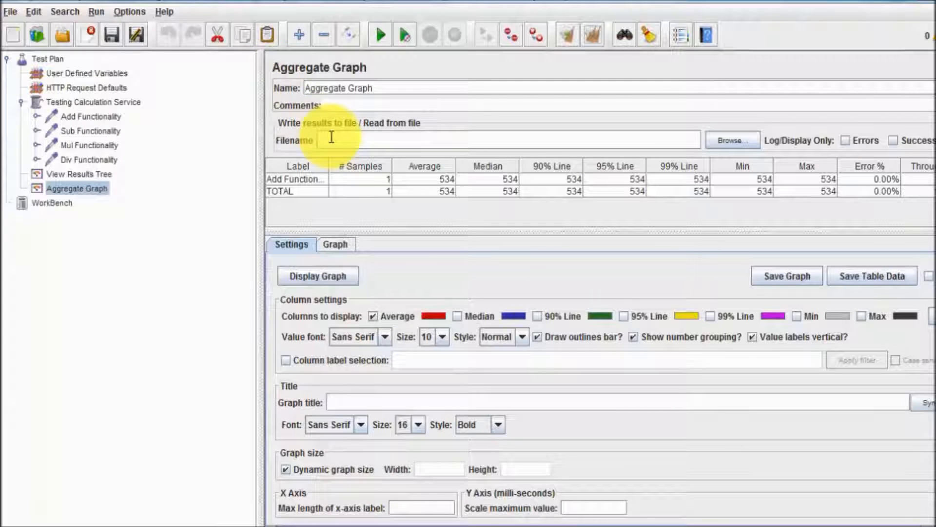
drag(405, 234, 405, 279)
drag(407, 234, 400, 287)
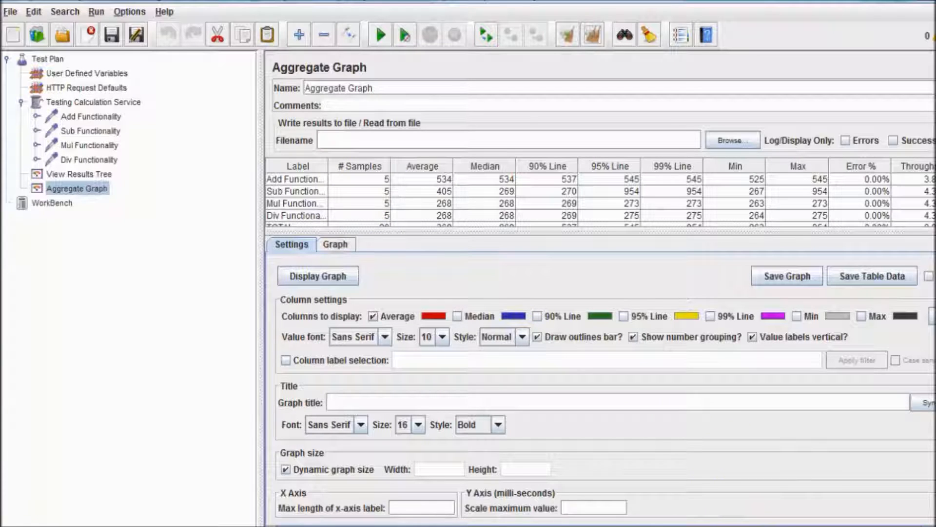
key(alt+Tab)
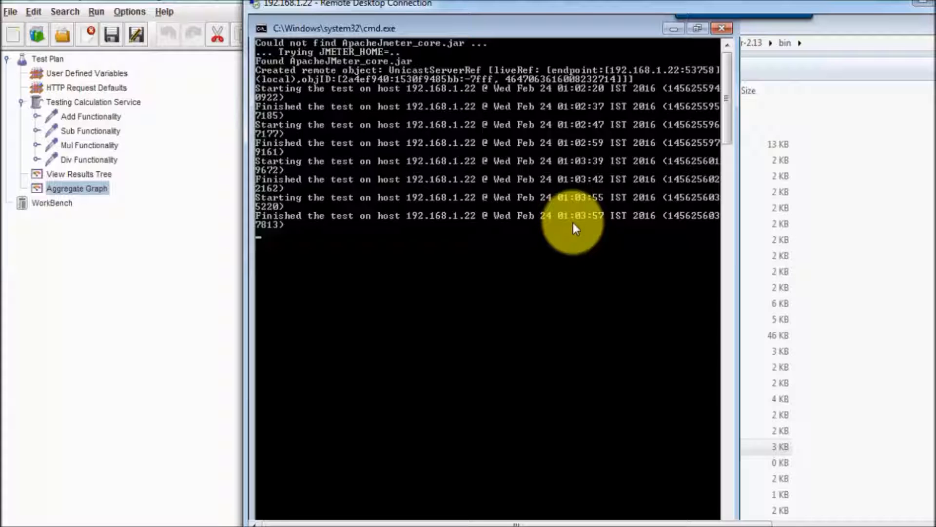
- Minimise the remote cmd console and return to JMeter's Aggregate Graph
click(674, 28)
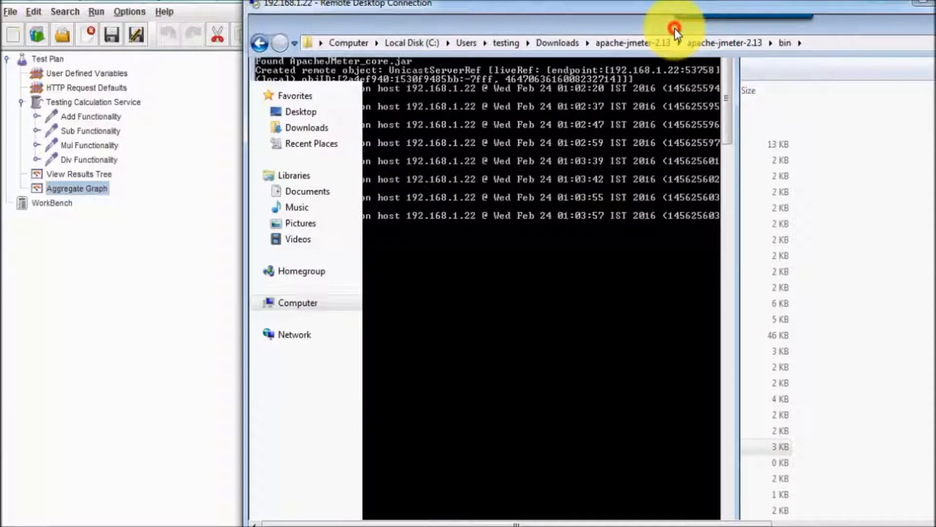
click(157, 190)
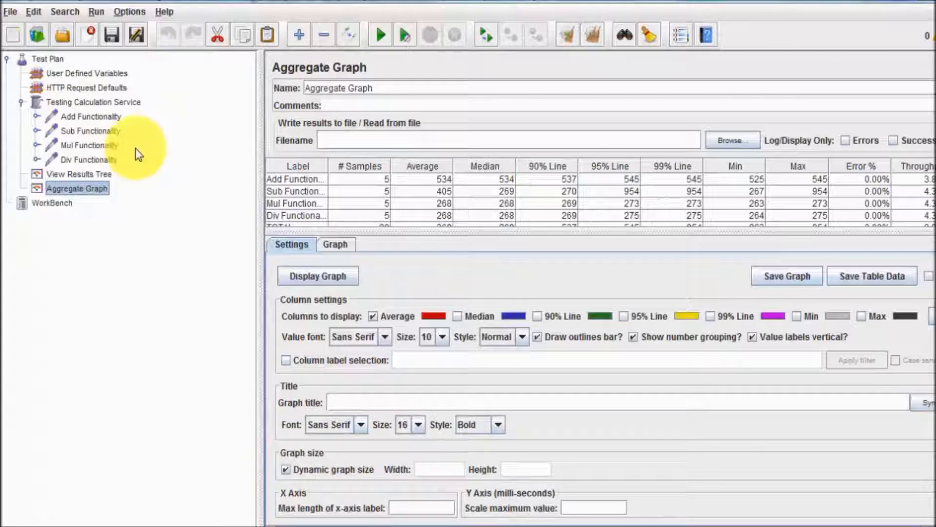
- Confirm the thread group's 5 threads, clear all results, and reselect Testing Calculation Service
click(142, 13)
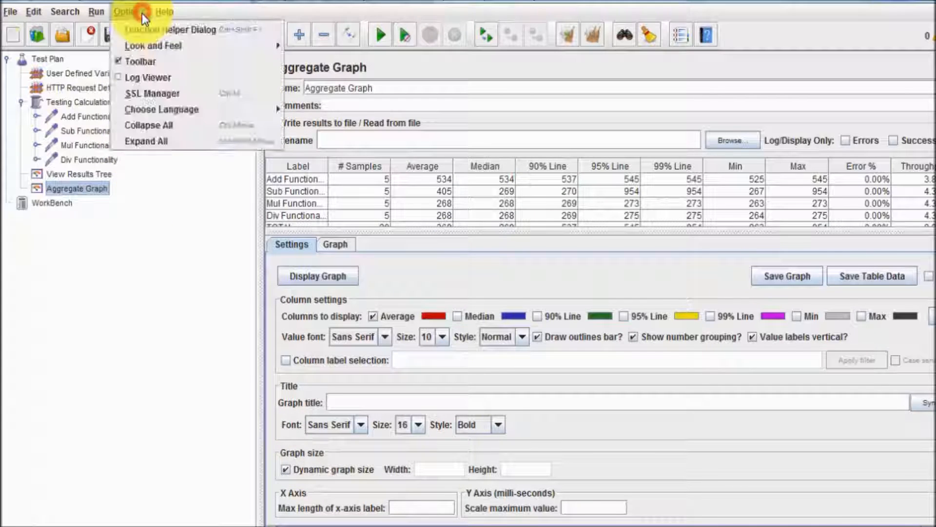
mouse_move(100, 13)
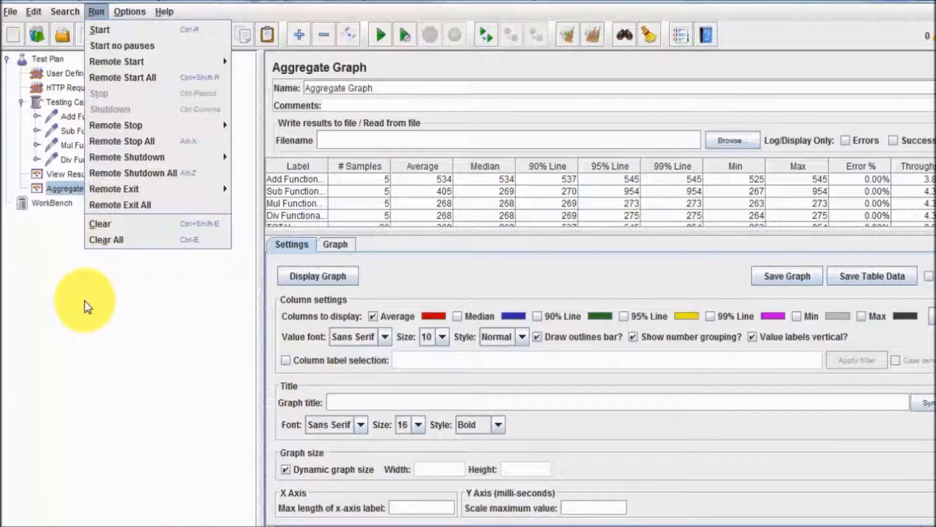
click(58, 102)
click(403, 181)
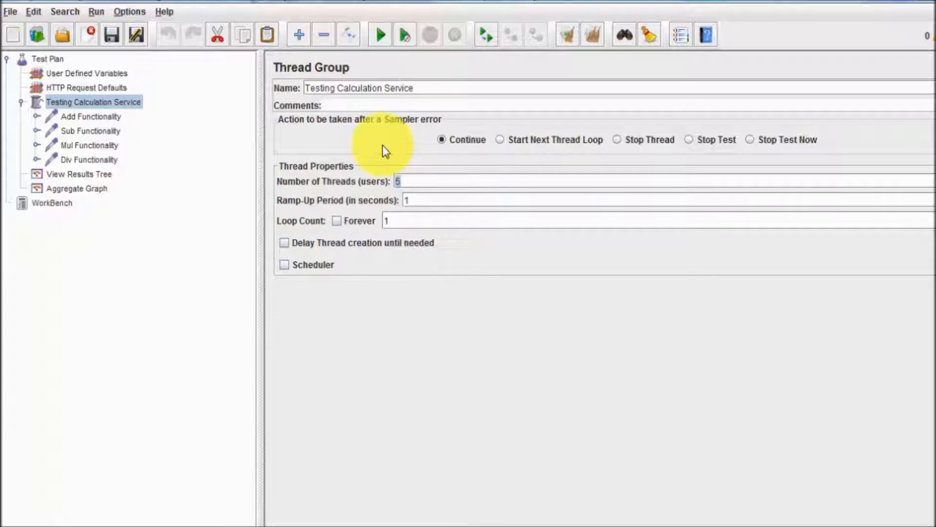
click(83, 173)
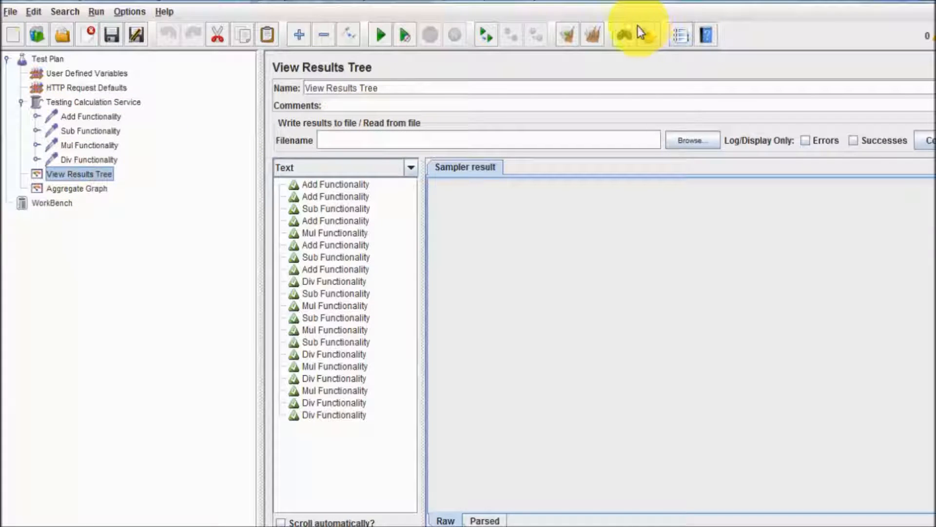
click(596, 34)
click(97, 193)
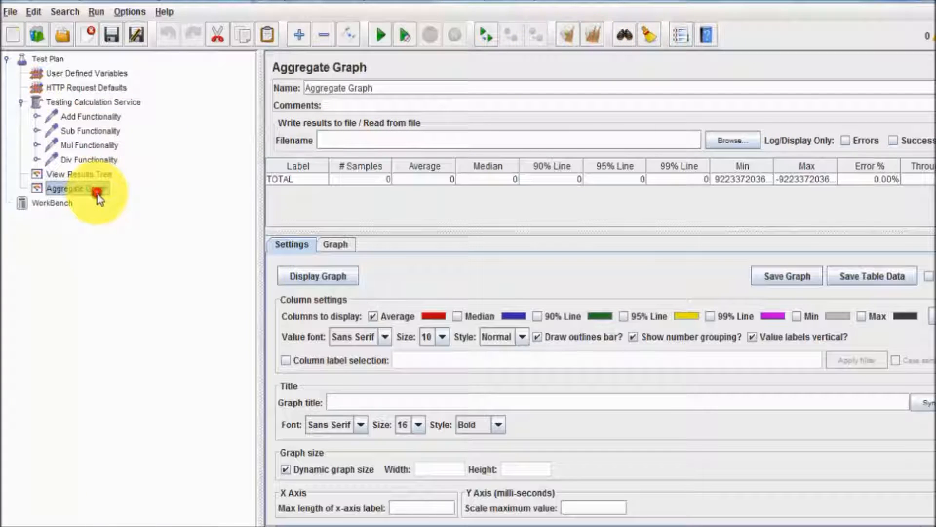
click(83, 102)
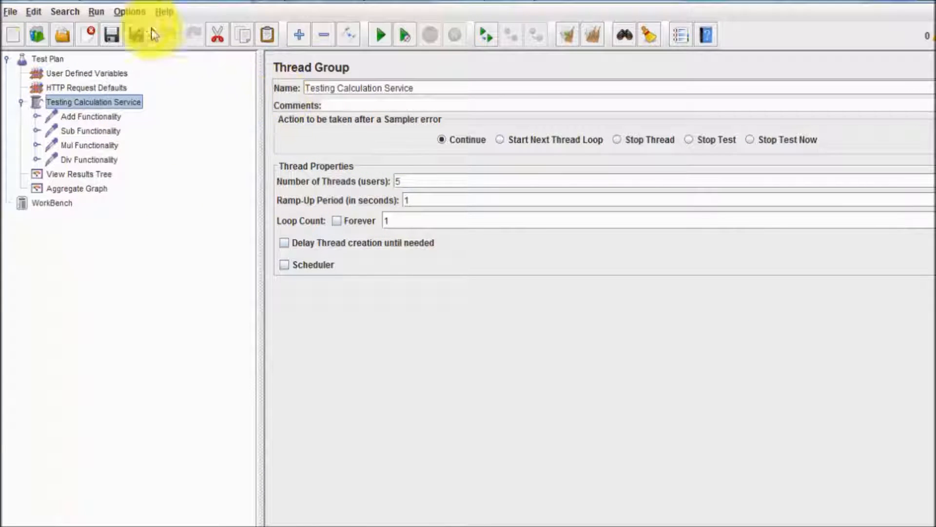
- Run Remote Start All, review the 10 samples per request in Aggregate Graph, then clear them
click(136, 15)
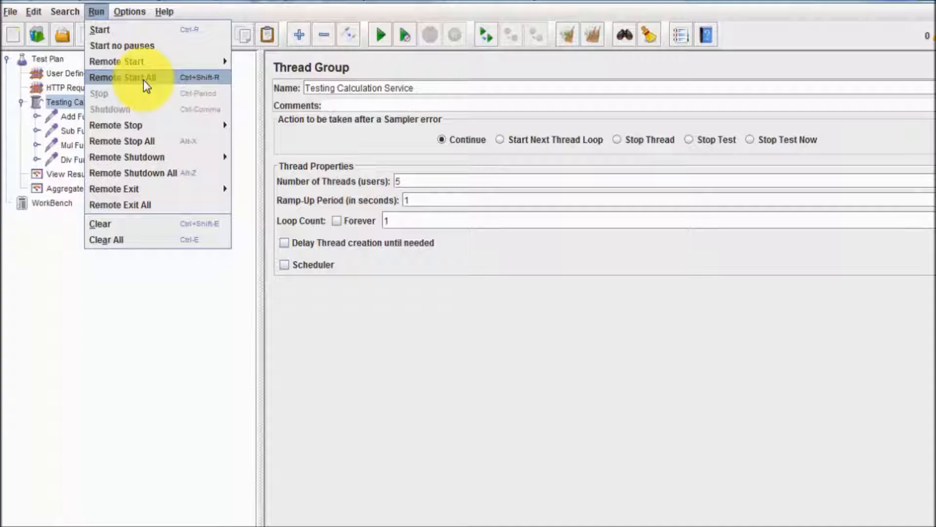
click(144, 80)
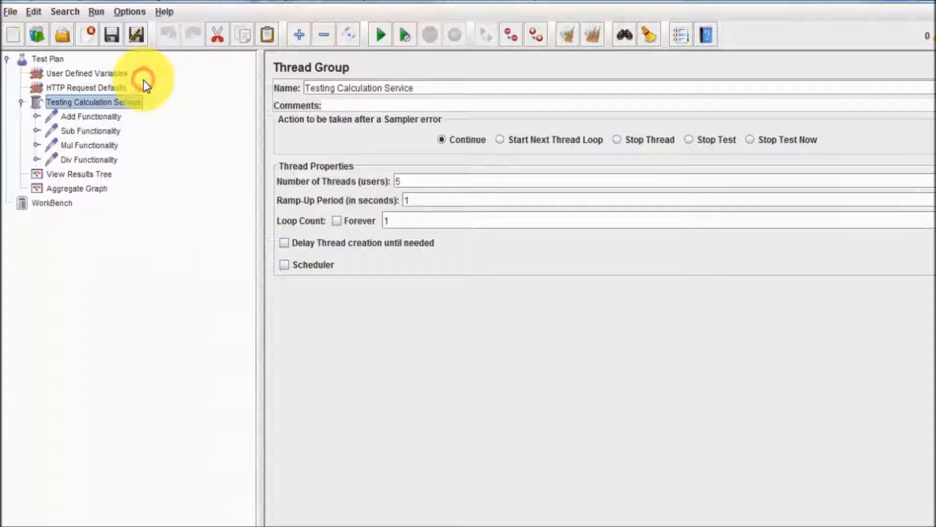
click(80, 191)
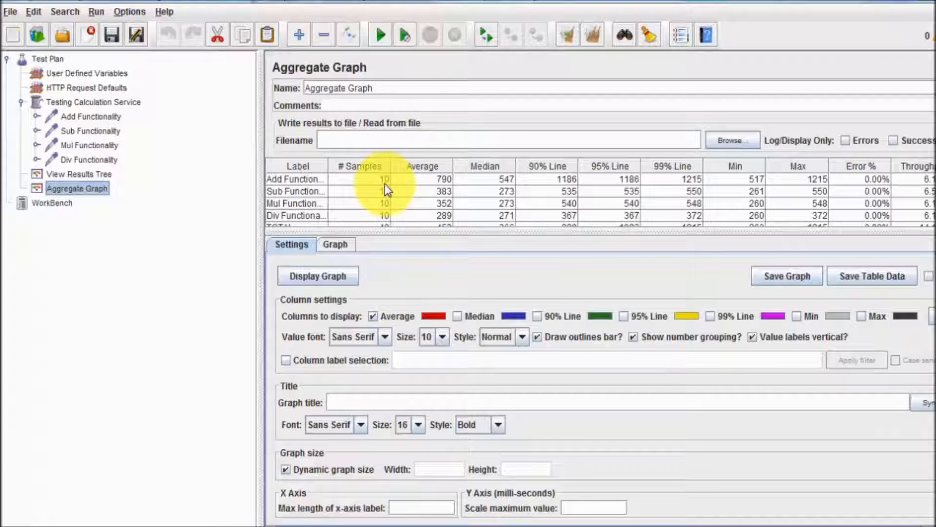
click(123, 102)
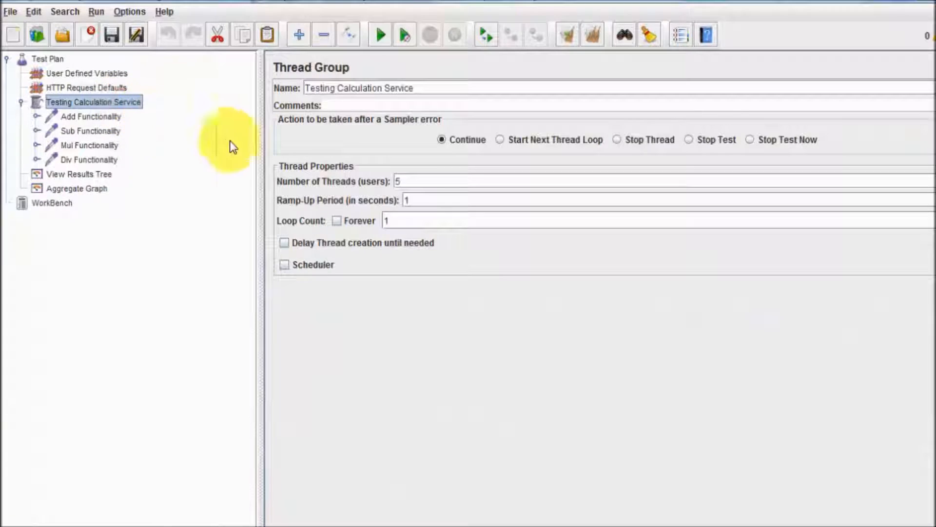
click(87, 189)
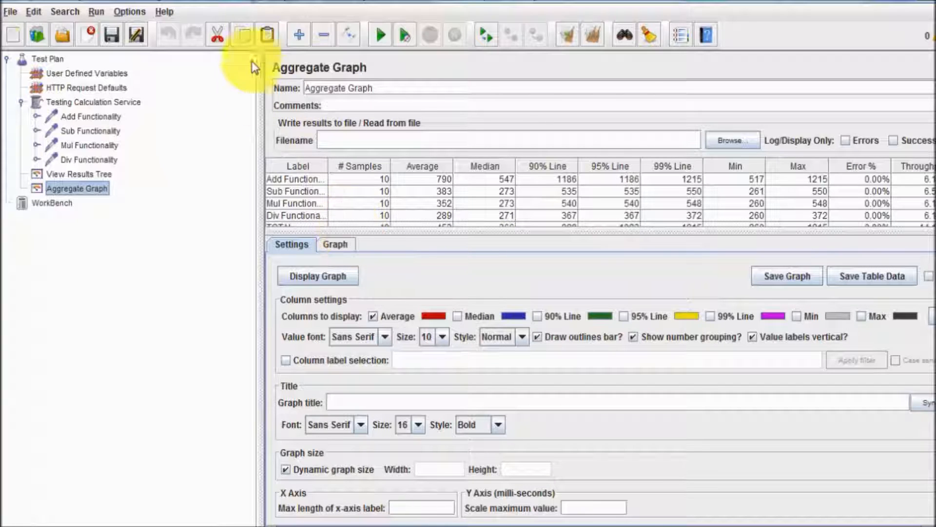
click(592, 34)
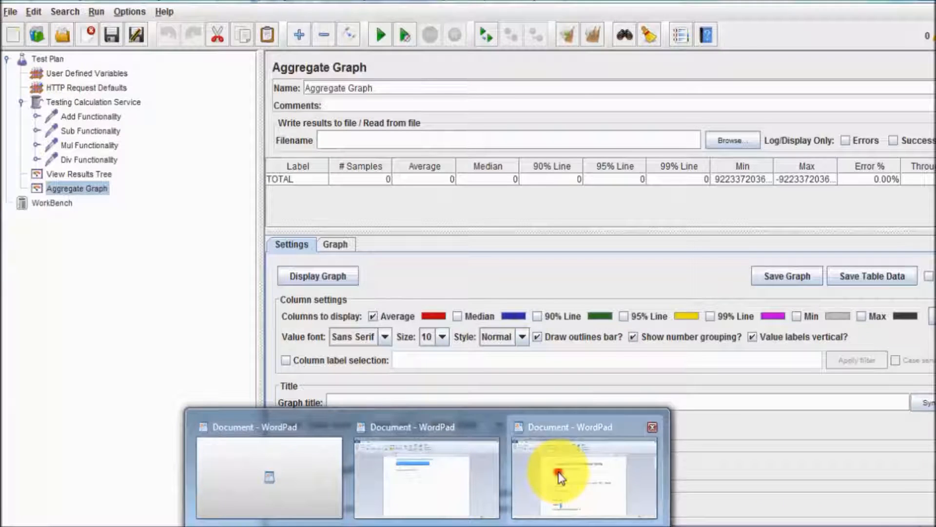
click(558, 472)
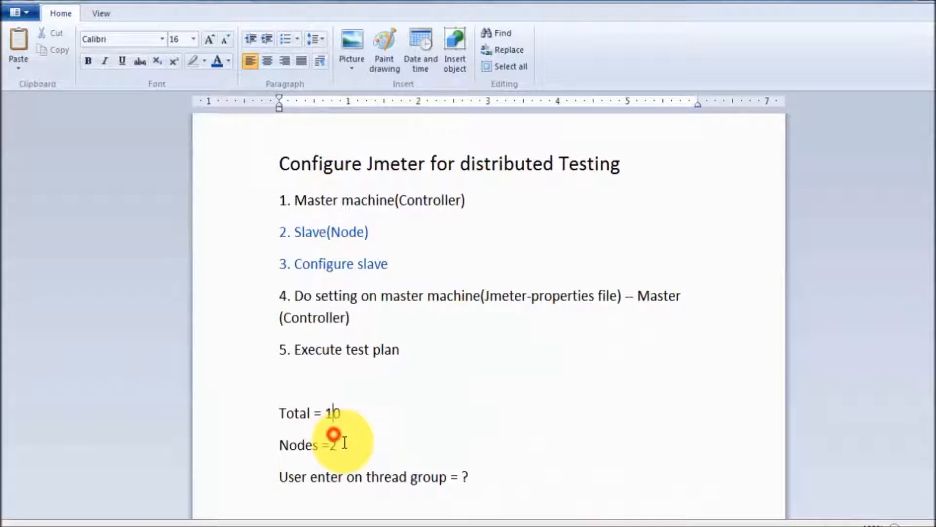
- Change the total to 30 and add the line 'Total/Node = 30/2=15' below Nodes =2
double_click(333, 415)
text(3)
key(Return)
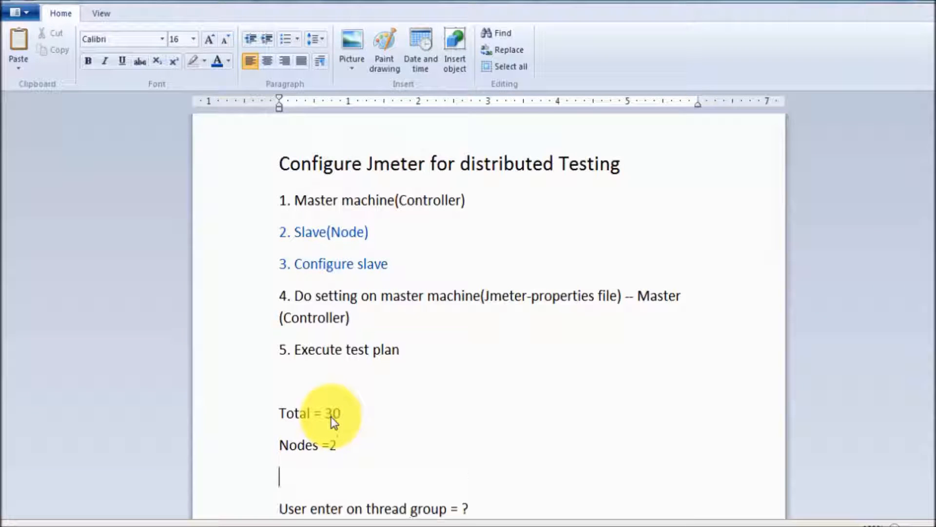
text(Total/Node  =)
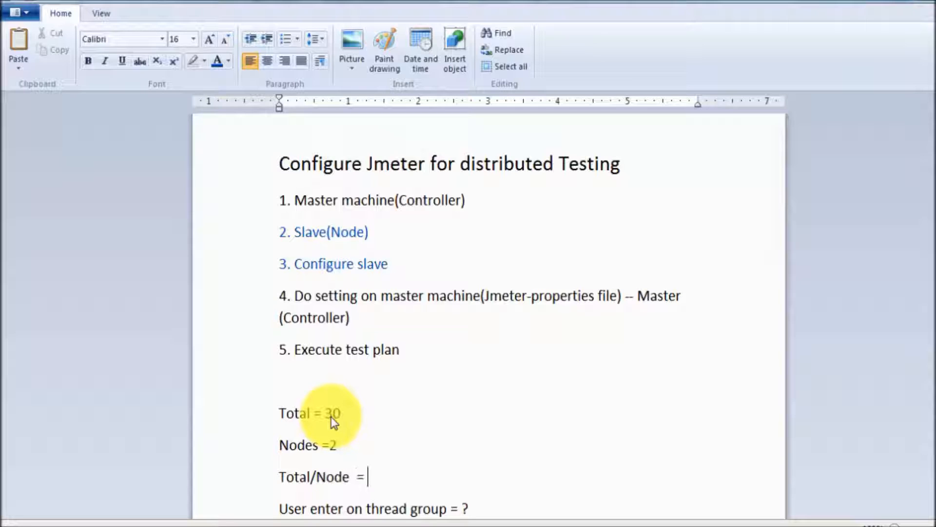
text( 30/2=15)
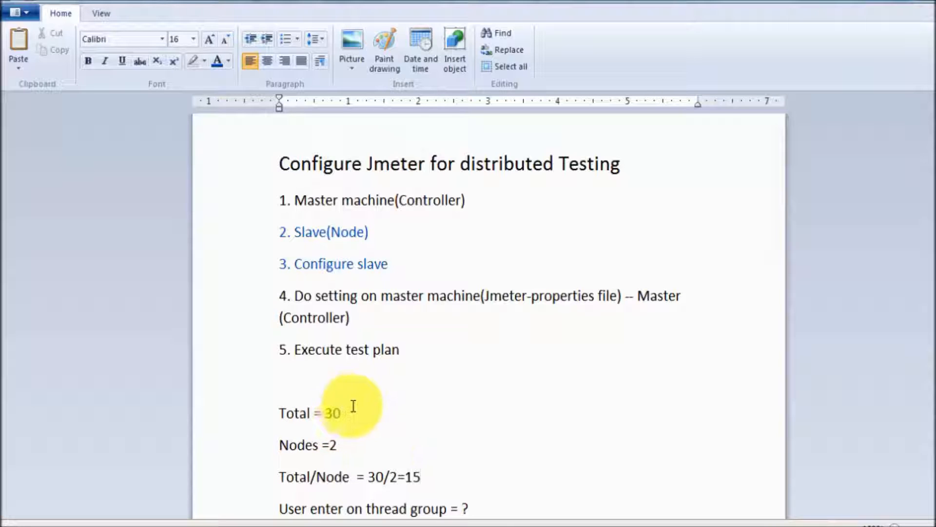
- Highlight the 15 users-per-node result, then show JMeter's Testing Calculation Service thread group
drag(432, 471, 409, 468)
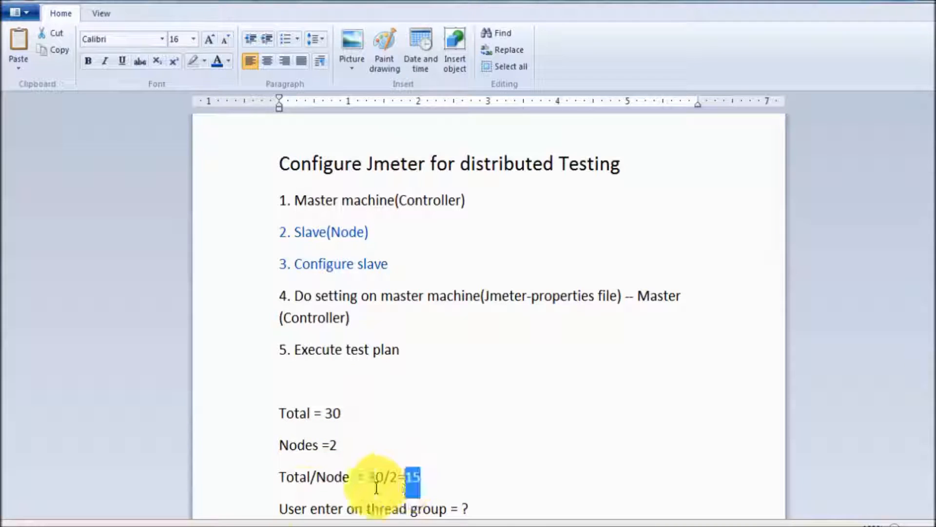
drag(279, 508, 288, 506)
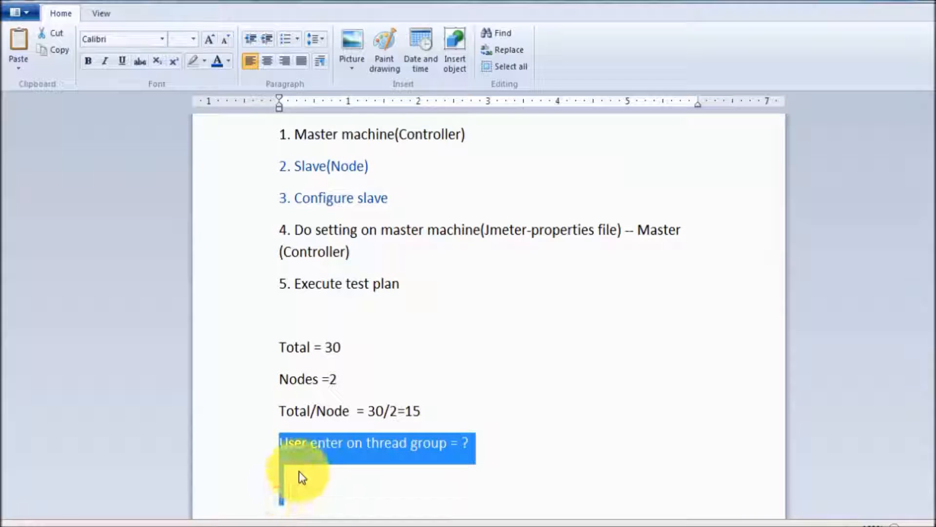
key(alt+Tab)
click(83, 104)
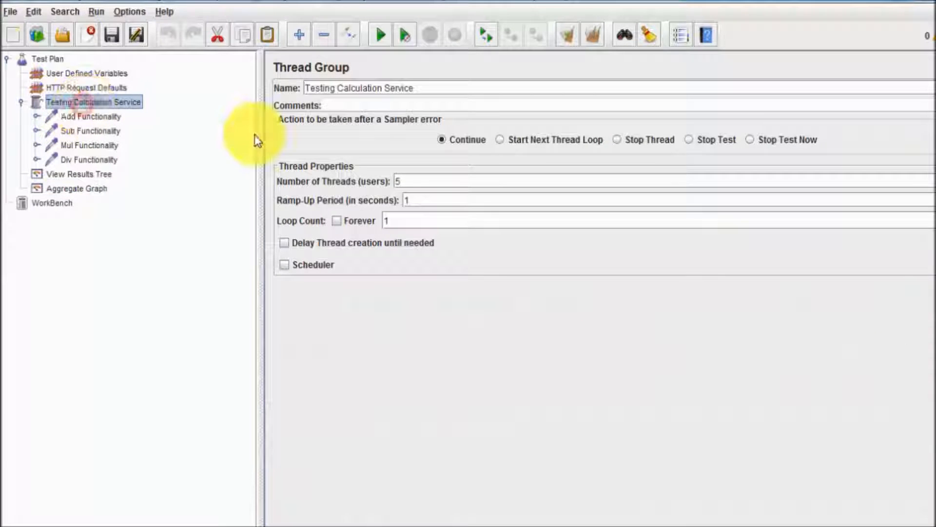
- Change the thread group's Number of Threads from 5 to 15
click(419, 180)
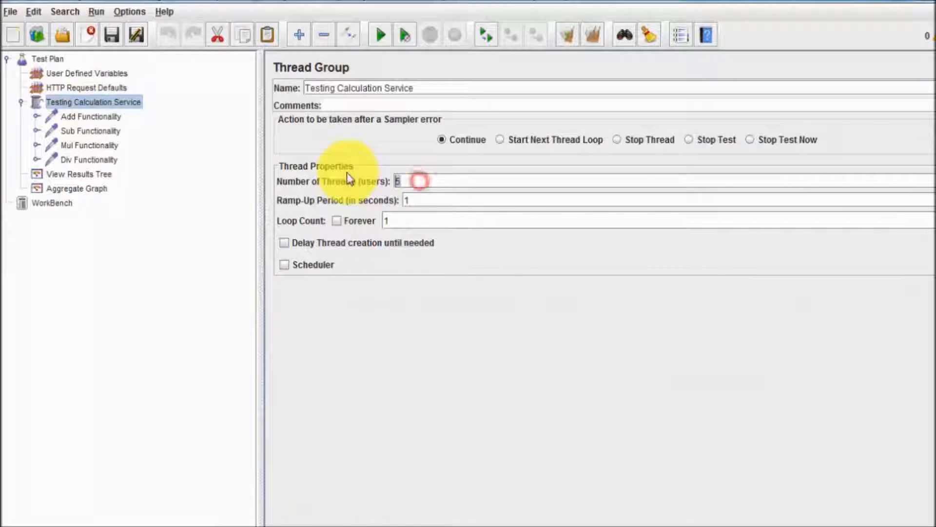
key(BackSpace)
text(15)
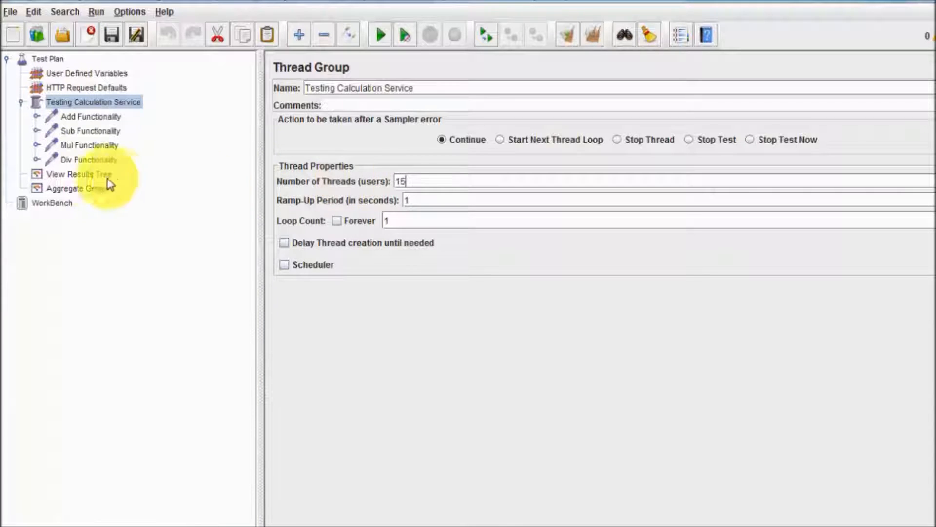
- Run Remote Start All and review 30 samples per request in the Aggregate Graph
click(91, 175)
click(101, 188)
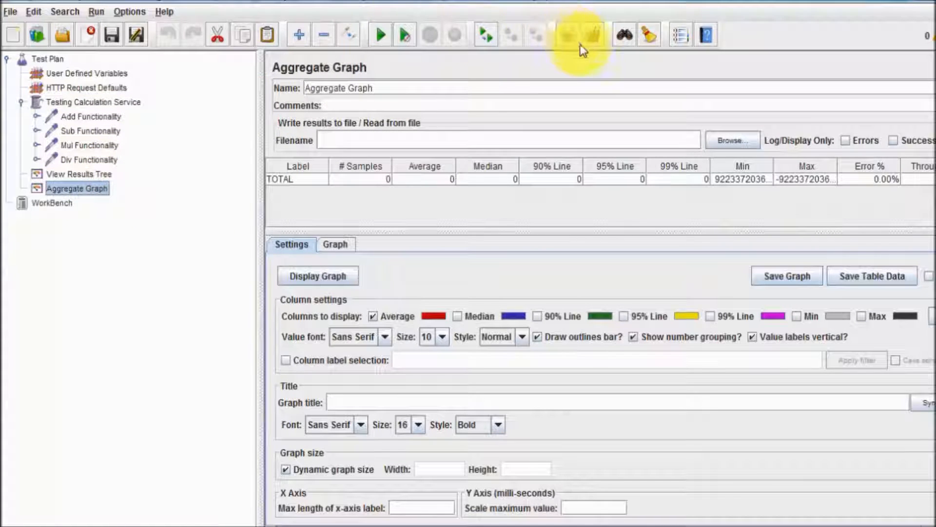
click(102, 11)
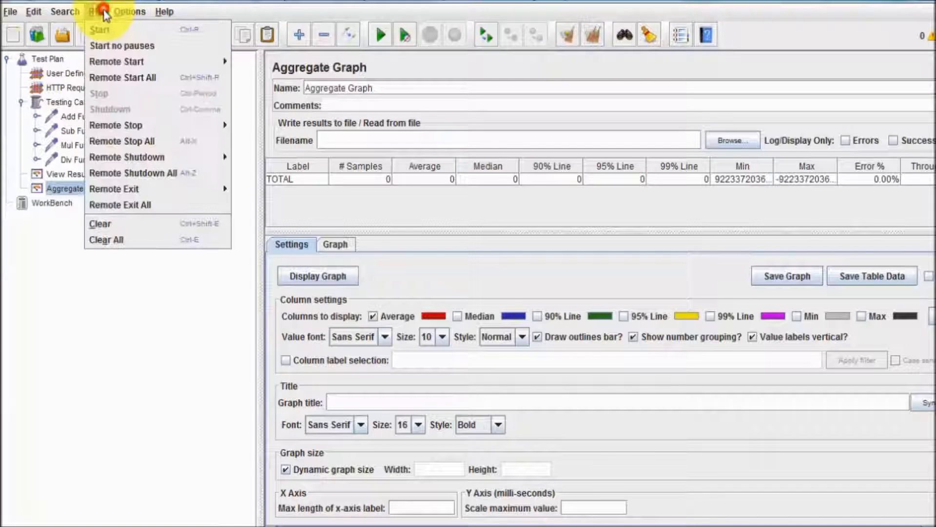
click(129, 78)
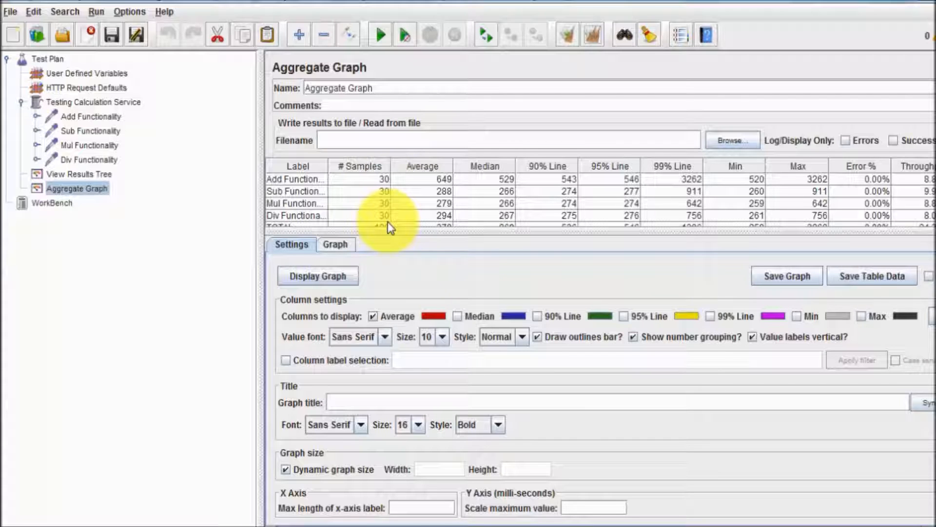
drag(387, 215, 388, 224)
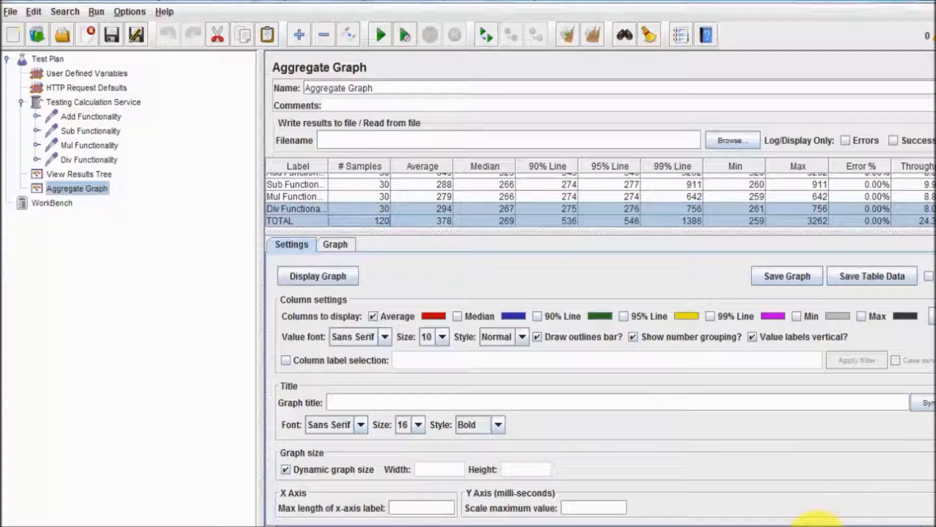
click(785, 525)
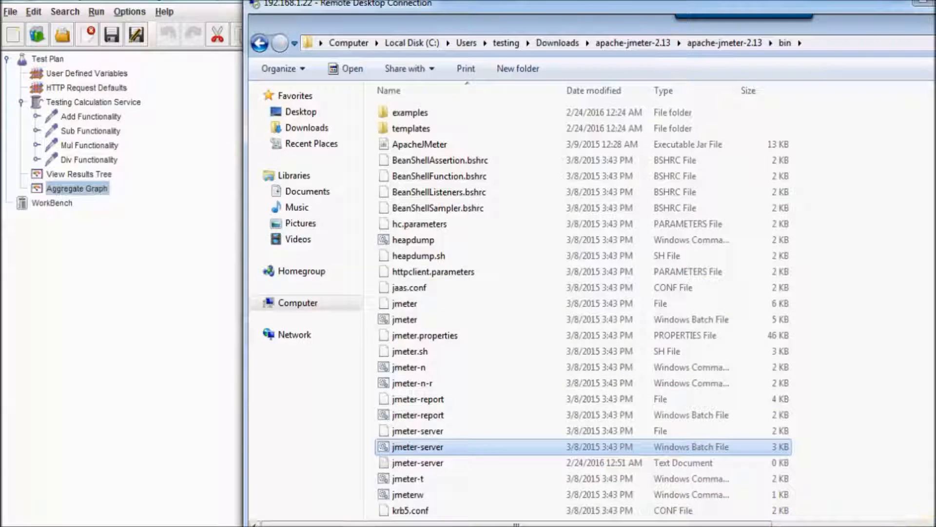
- Check the slave console's log of tests run on host 192.168.1.22, then return to JMeter
click(935, 492)
click(491, 504)
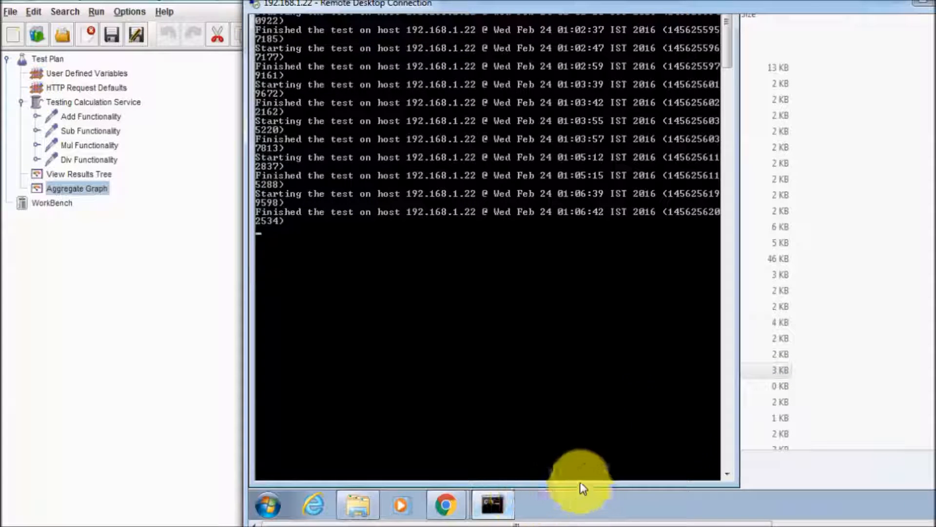
click(143, 341)
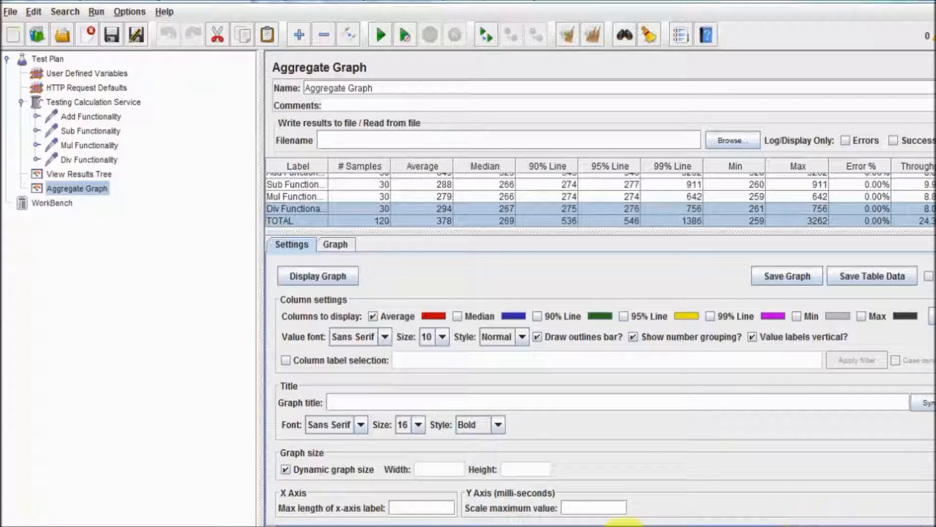
- Show the client–servers–target diagram in Word, then bring back the WordPad distributed-testing notes
click(647, 525)
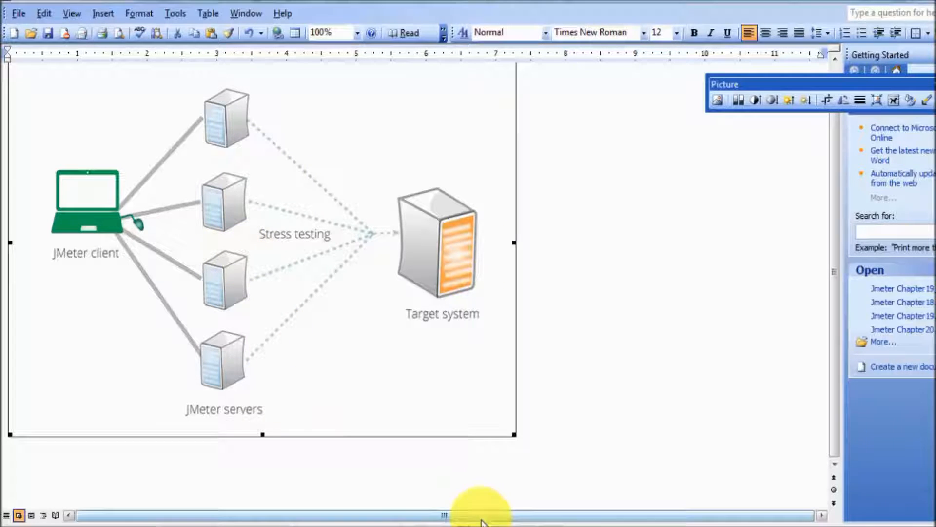
click(441, 526)
click(577, 477)
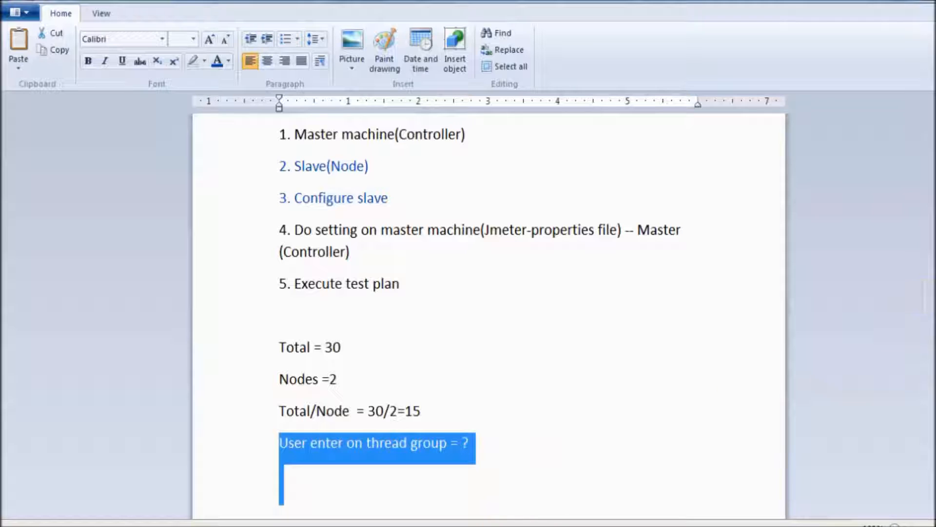
- Append '( Jmeter -server.bat) - Node' to the 'Configure slave' line in item 3
scroll(755, 385, up, 1)
scroll(821, 224, up, 2)
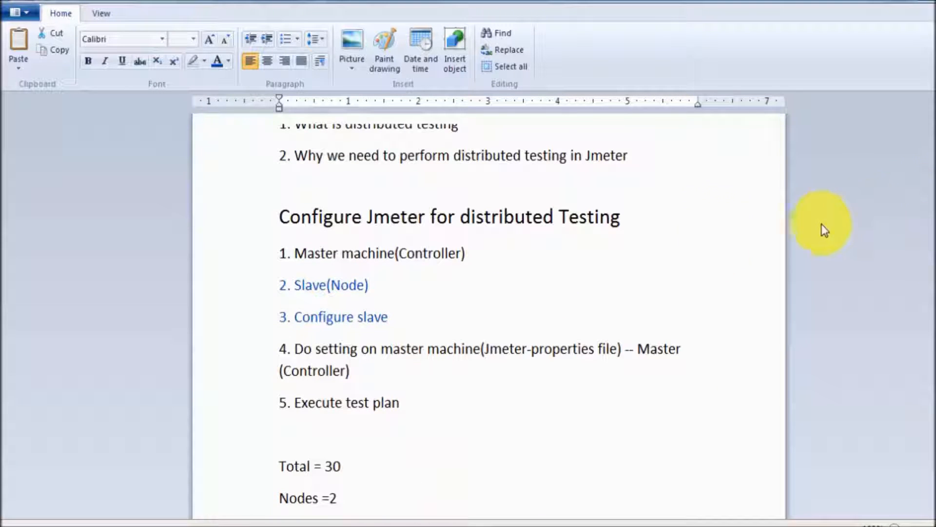
drag(424, 283, 262, 276)
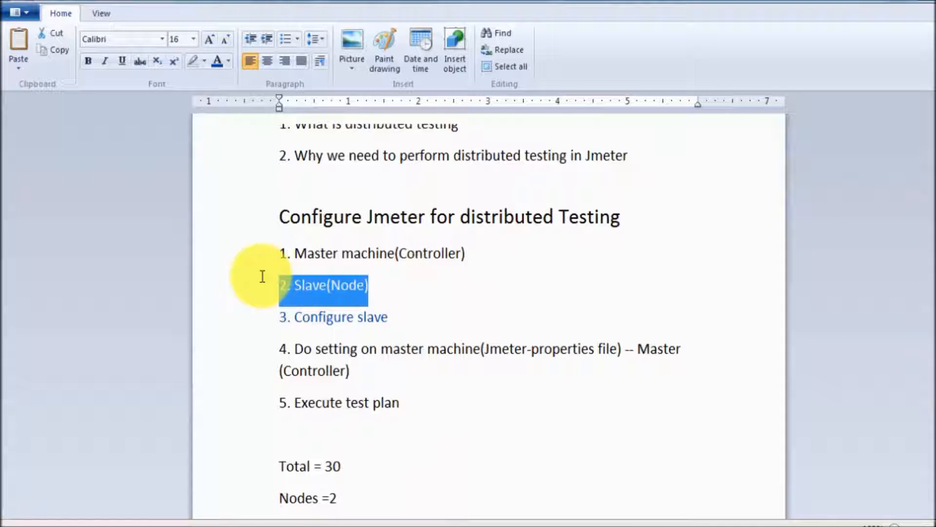
click(441, 279)
drag(395, 279, 280, 289)
drag(404, 315, 373, 317)
text(Master()
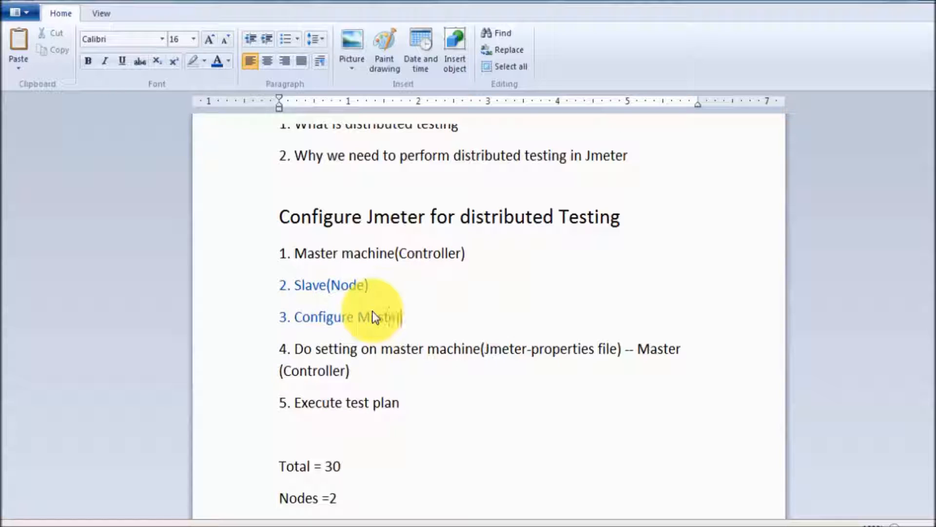
text(Controller)
key(BackSpace)
key(BackSpace)
key(BackSpace)
key(BackSpace)
key(BackSpace)
key(BackSpace)
key(BackSpace)
key(BackSpace)
key(BackSpace)
key(BackSpace)
key(BackSpace)
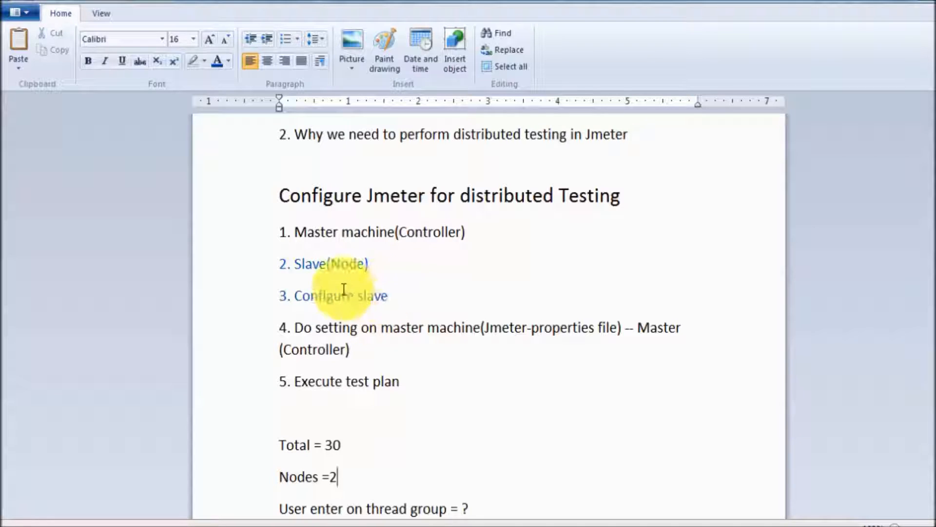
drag(403, 301, 287, 296)
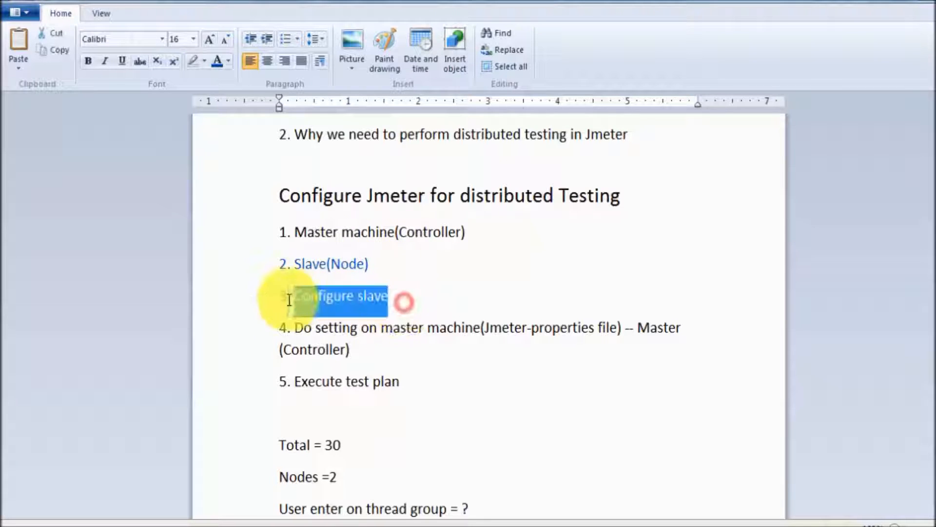
click(393, 297)
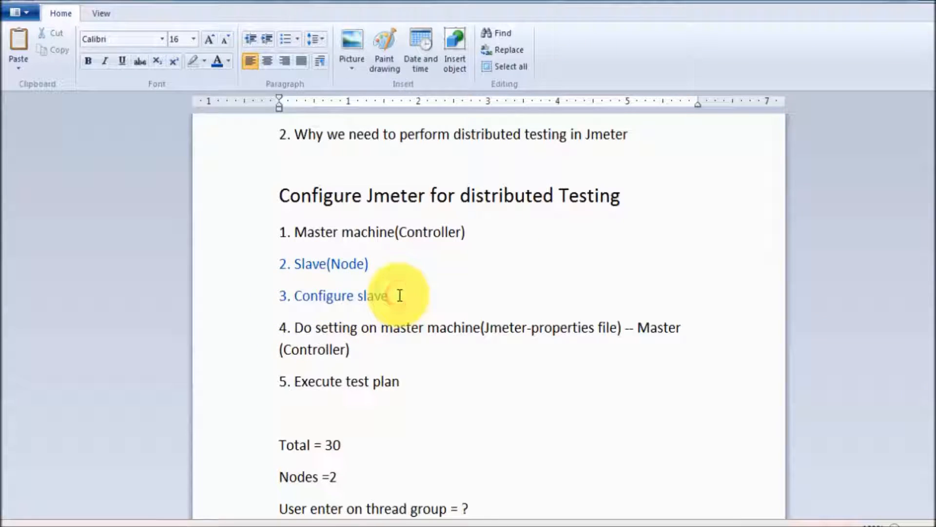
text((Jmeter -server)
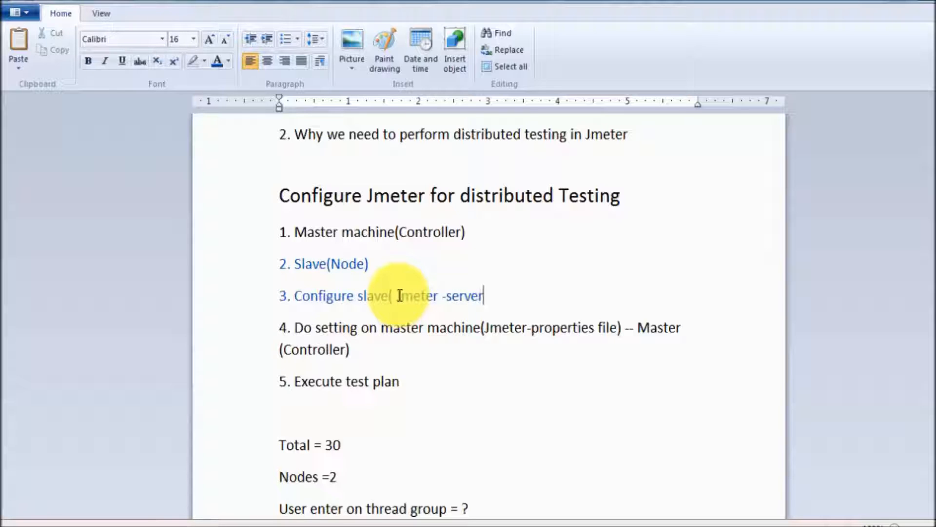
text(.bat))
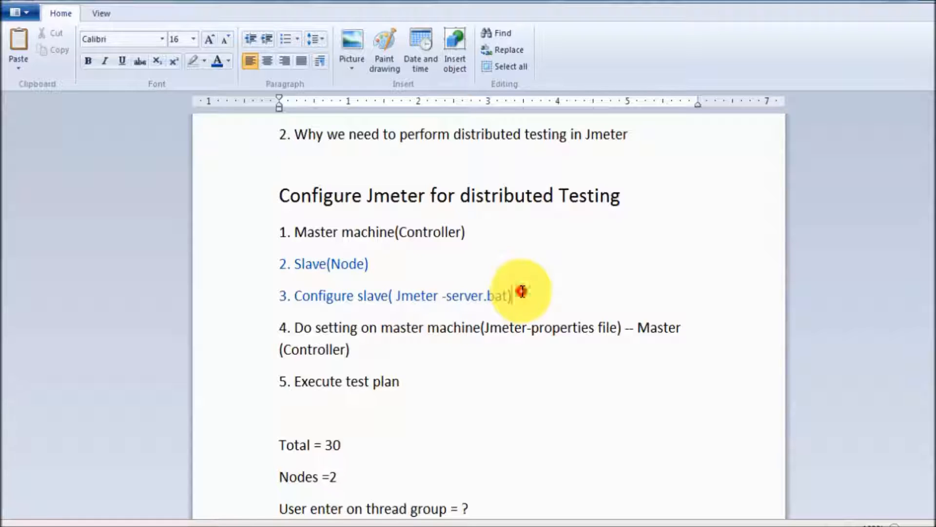
text( - Node)
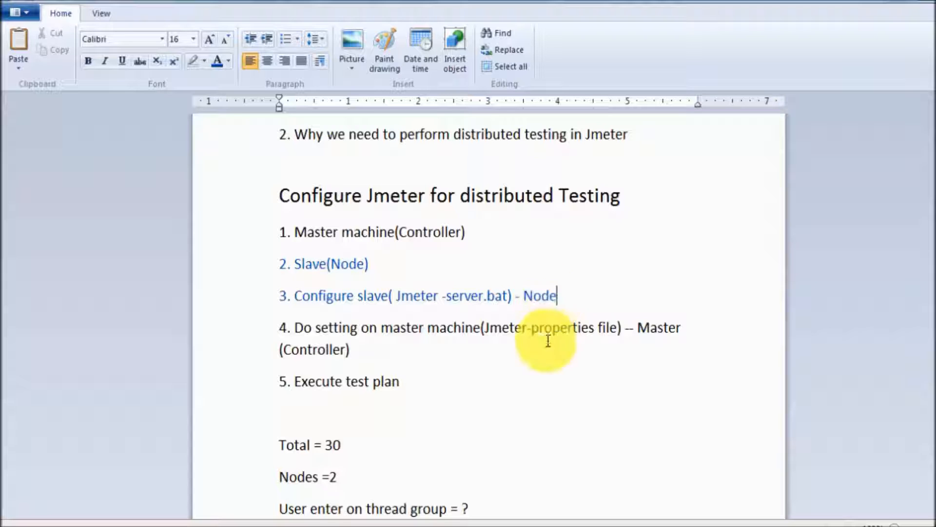
- Remove the 1. and 2. numbering from the Master machine(Controller) and Slave(Node) lines
drag(379, 261, 281, 230)
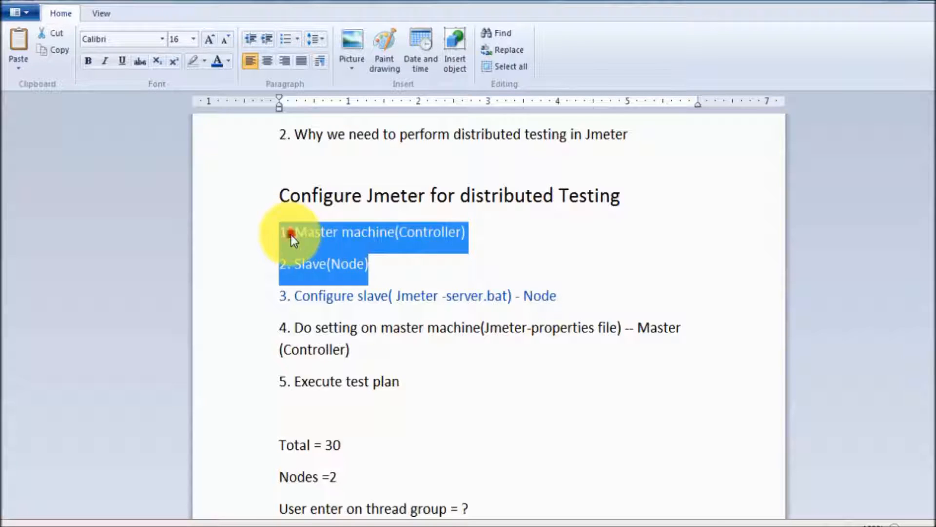
click(290, 233)
right_click(293, 234)
key(Escape)
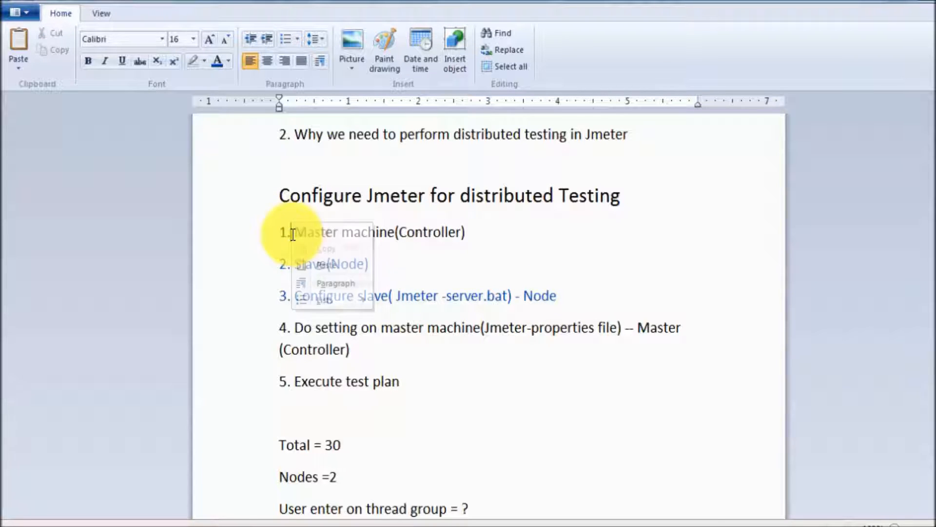
key(Right)
key(BackSpace)
key(BackSpace)
key(BackSpace)
key(Tab)
key(BackSpace)
key(BackSpace)
key(BackSpace)
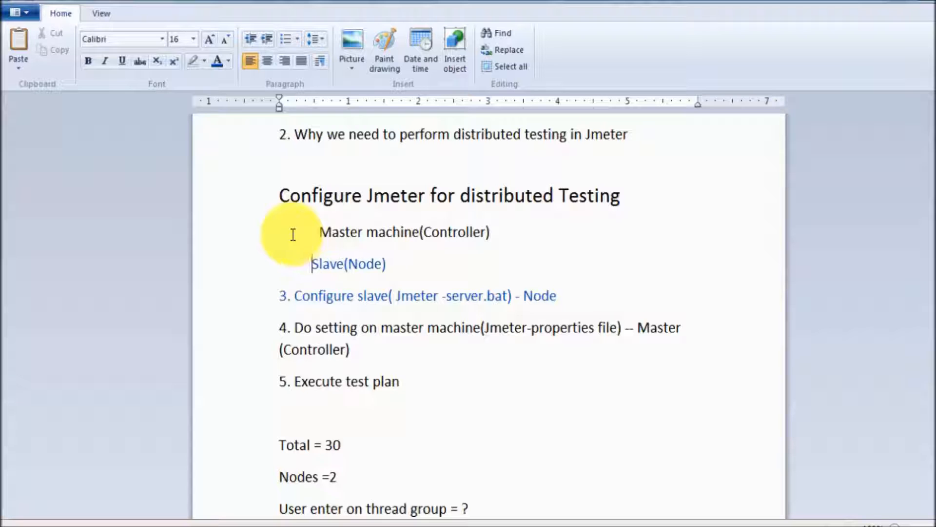
key(shift+End)
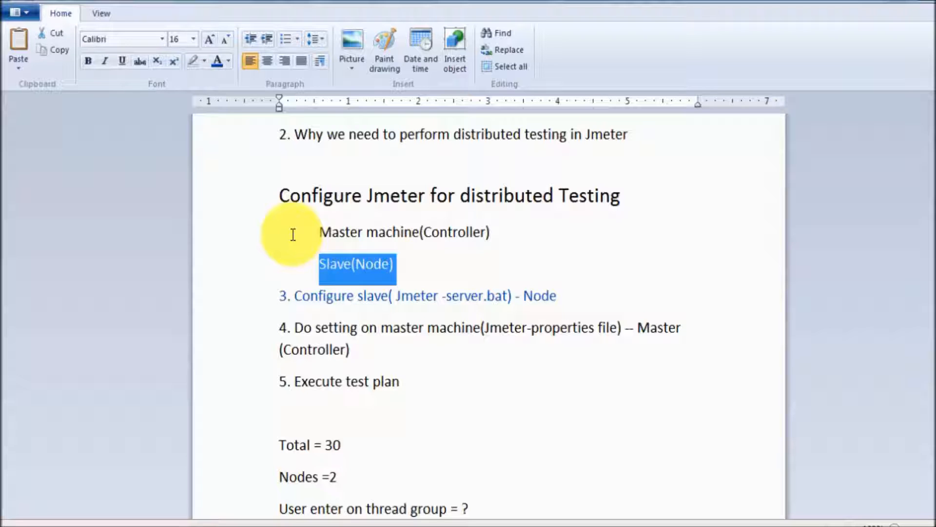
double_click(445, 246)
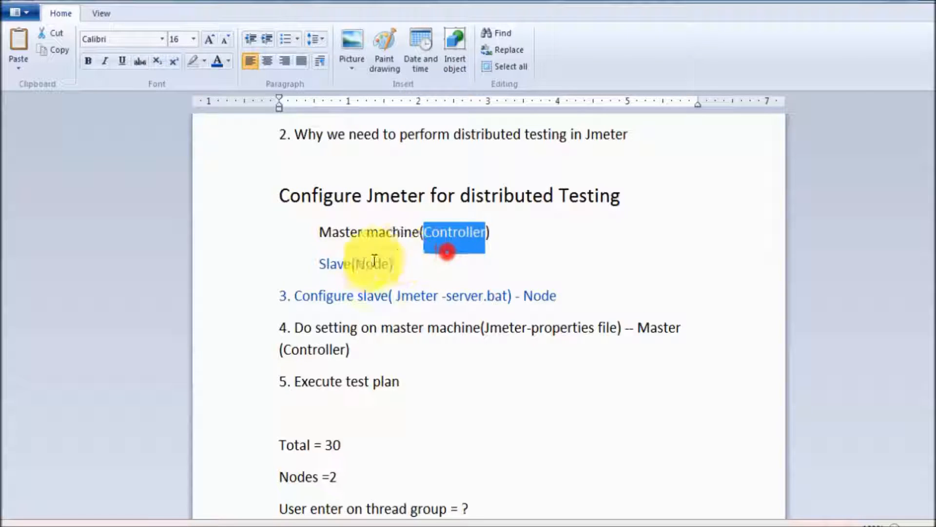
- Highlight the slave and master settings in steps 3 and 4, then show jmeter.properties in Notepad
drag(290, 295, 379, 305)
click(406, 299)
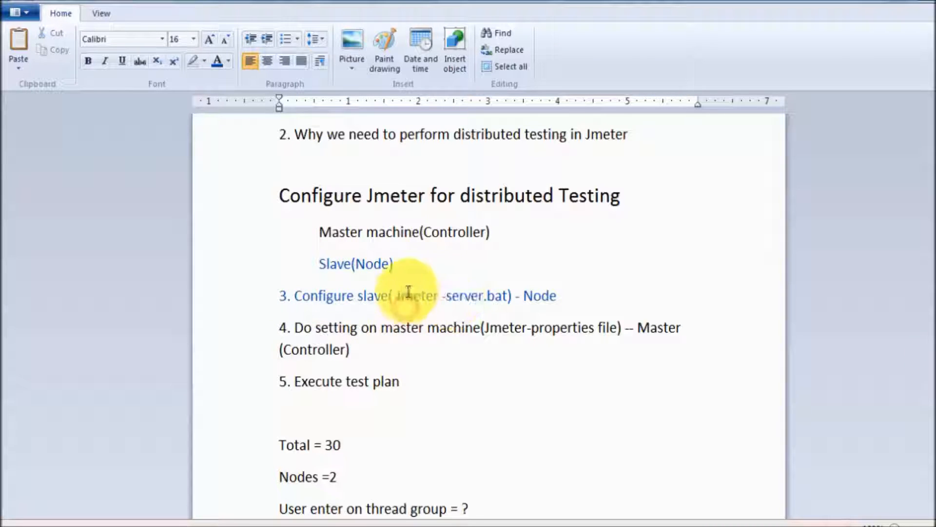
drag(398, 293, 491, 299)
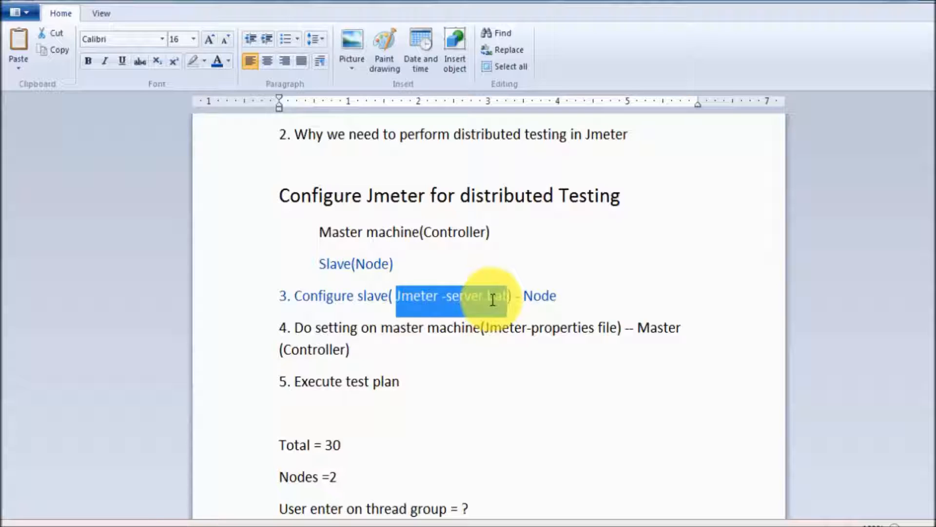
click(523, 296)
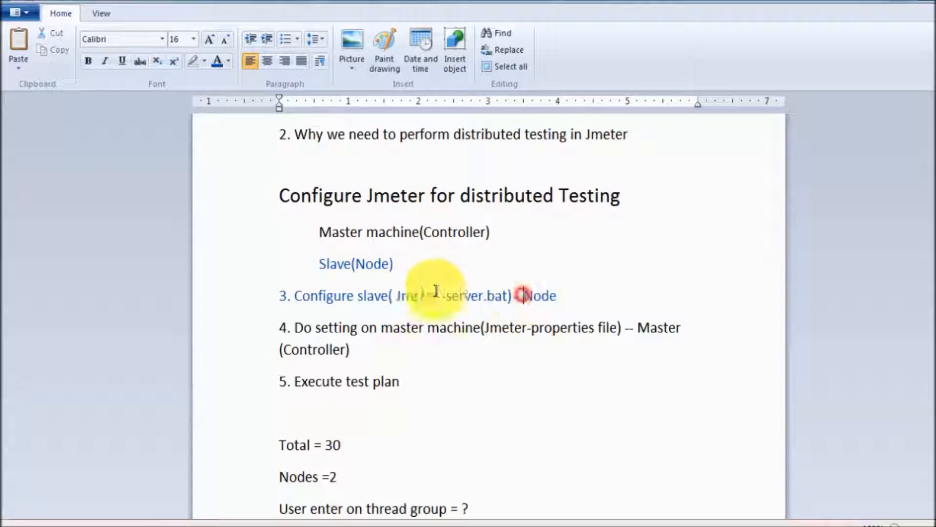
drag(399, 299, 507, 295)
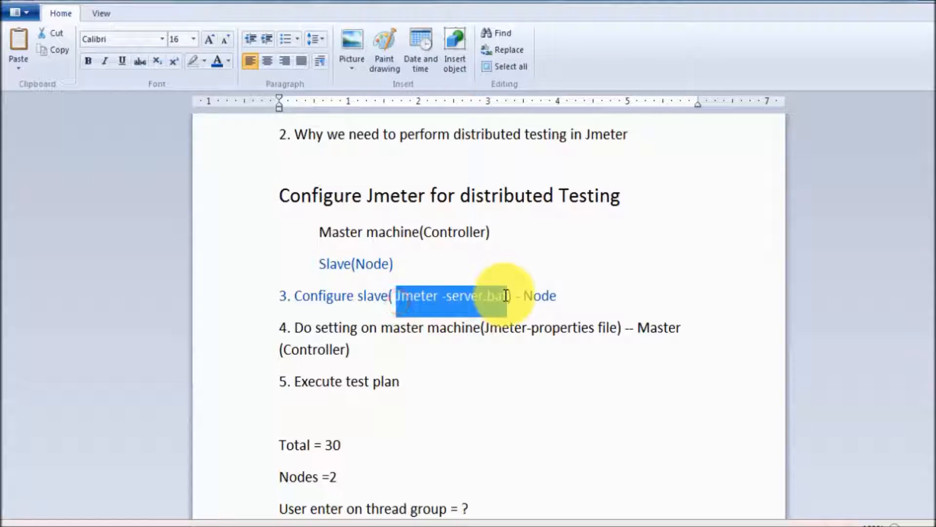
click(505, 298)
drag(295, 327, 552, 328)
click(473, 329)
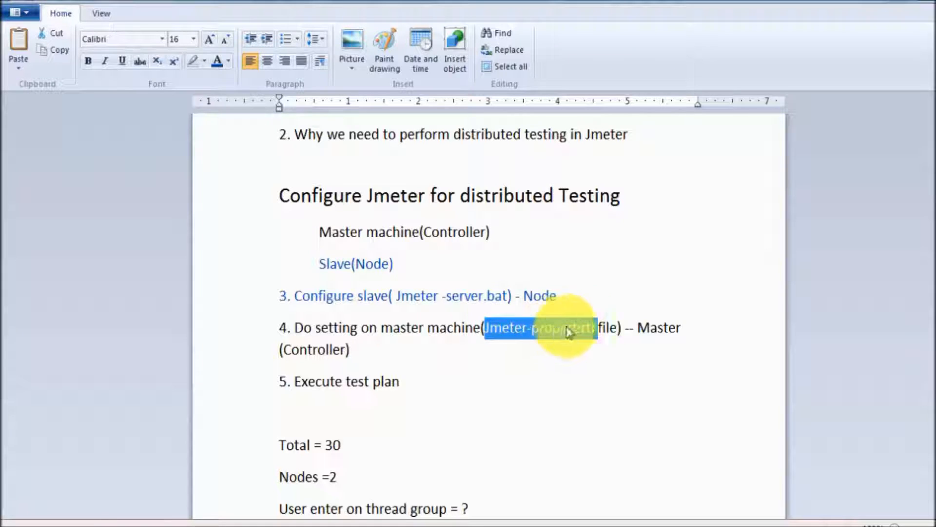
click(630, 329)
drag(631, 330, 636, 343)
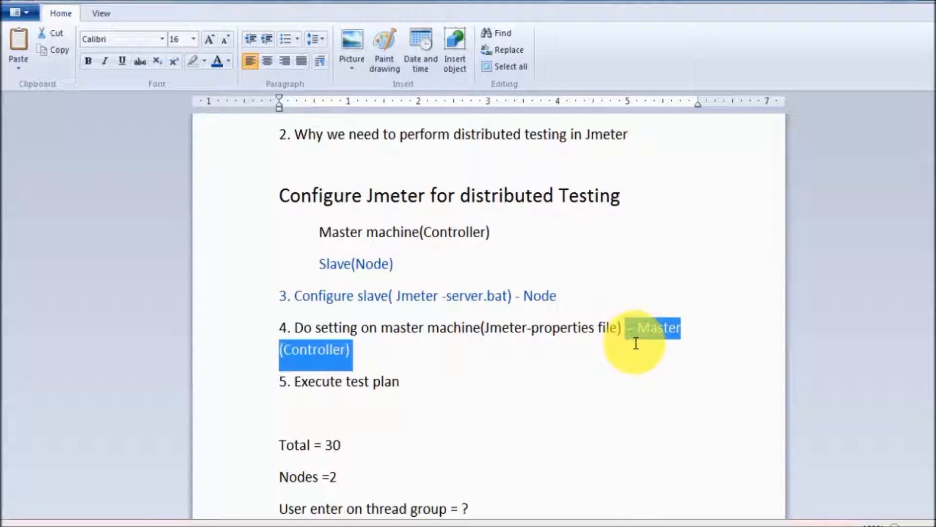
drag(521, 295, 566, 307)
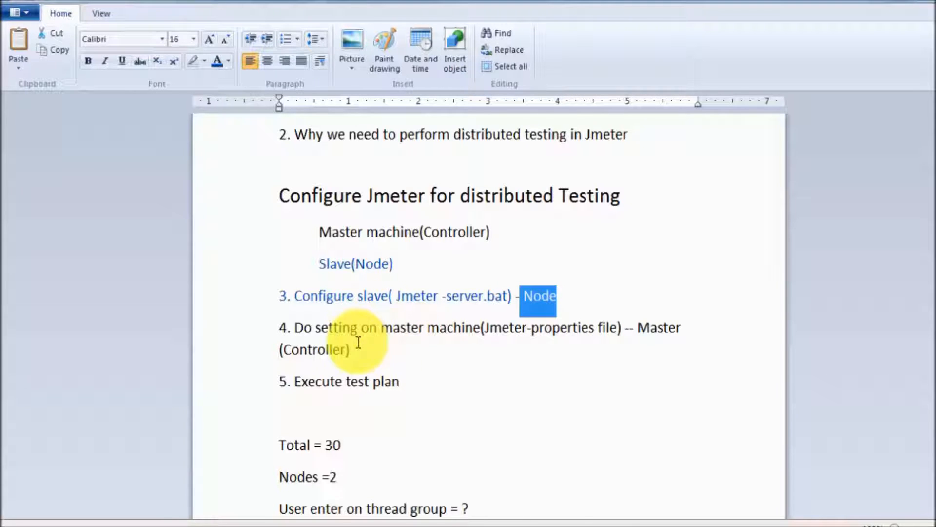
mouse_move(671, 523)
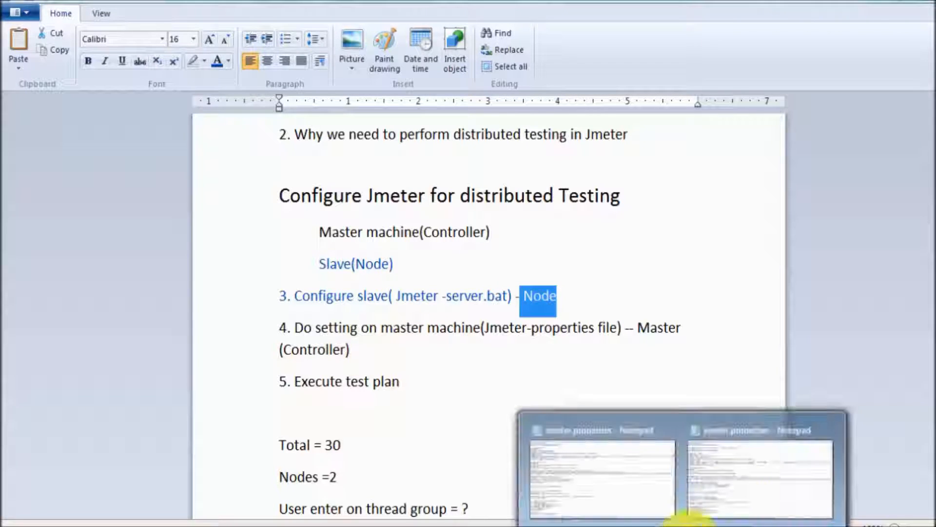
click(747, 490)
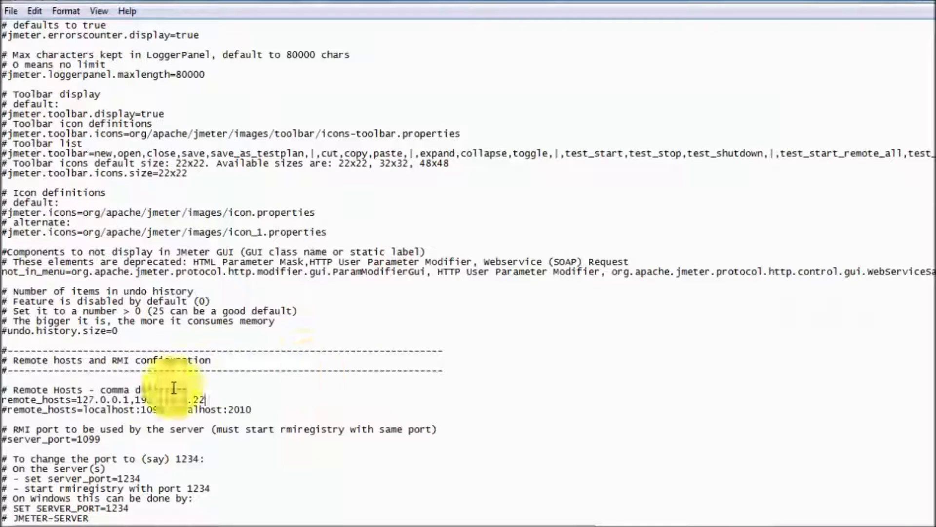
- Highlight the Remote Hosts comment and the 127.0.0.1,192.168.1.22 remote_hosts value, then return to WordPad
drag(9, 389, 162, 389)
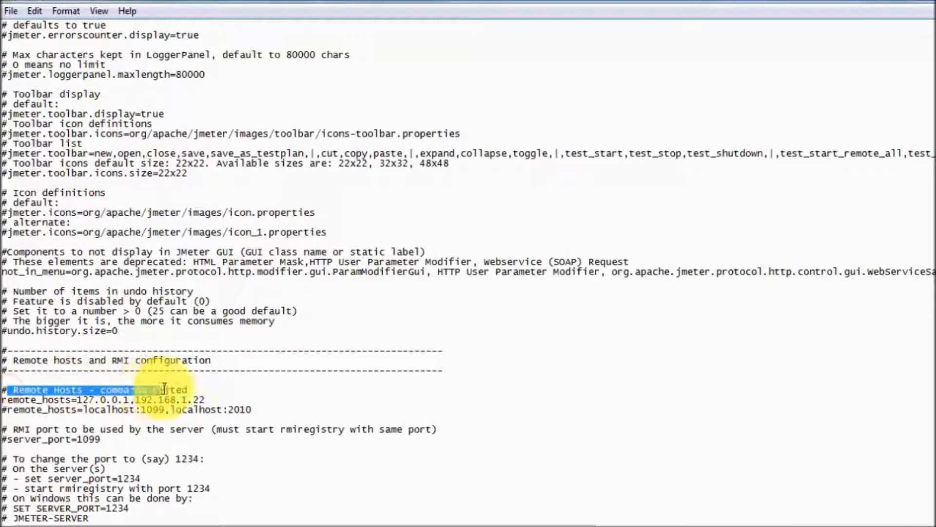
click(113, 398)
drag(78, 399, 206, 398)
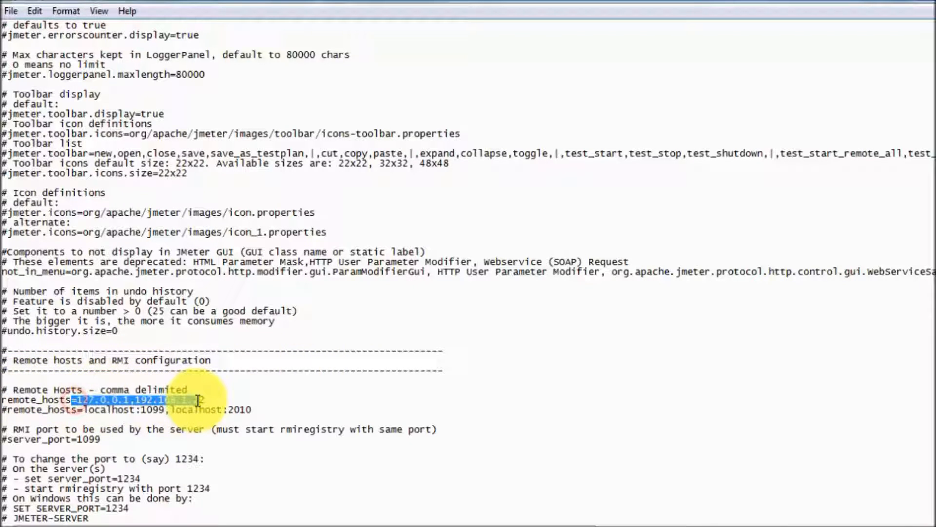
click(198, 399)
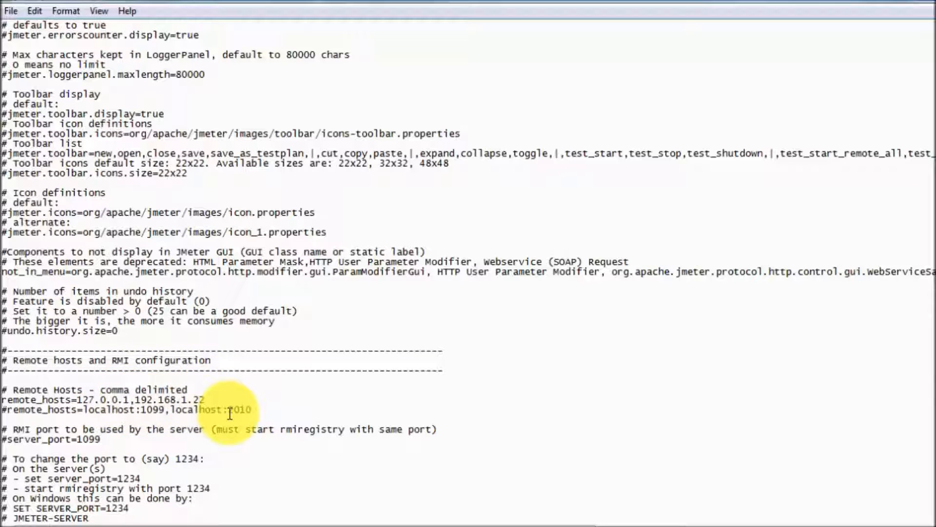
key(alt+Tab)
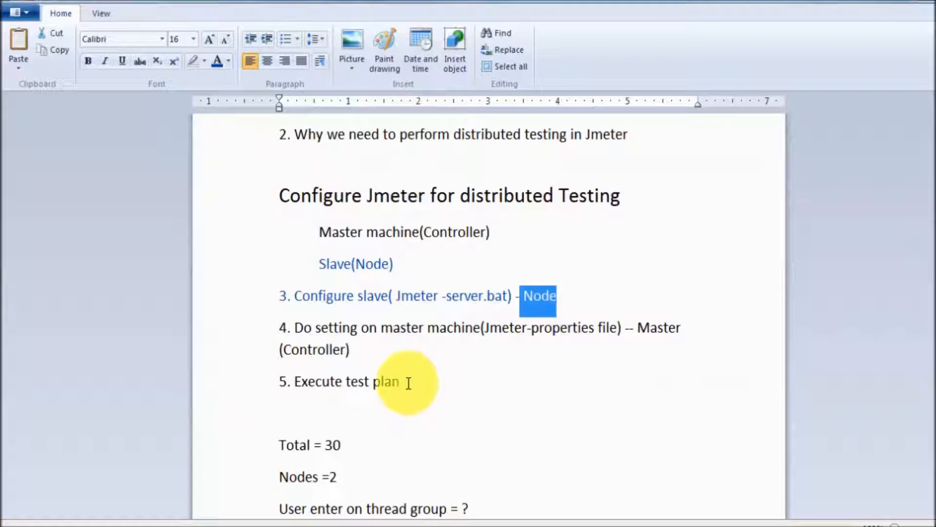
- Join the Nodes =2 line onto the Total line so it reads 'Total = 30 divided by Nodes =2'
scroll(409, 382, down, 3)
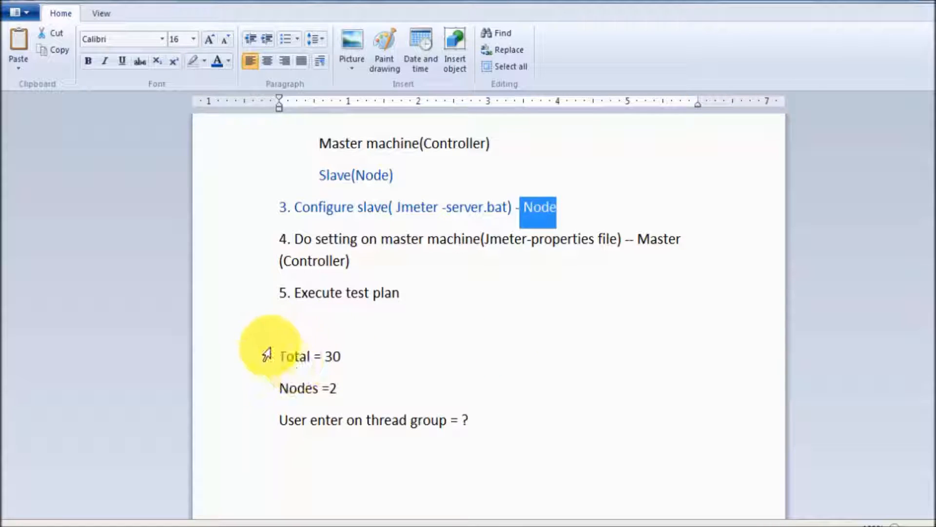
click(274, 327)
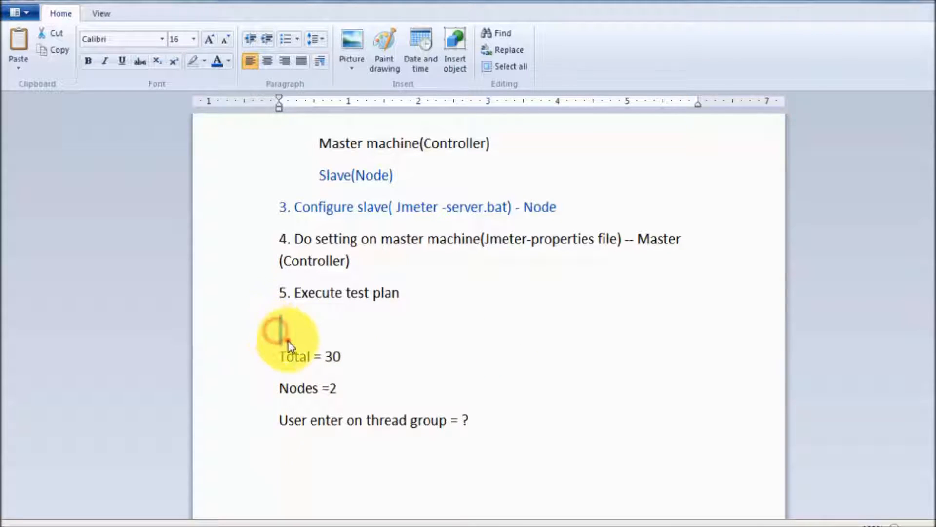
drag(297, 357, 287, 341)
key(ctrl+z)
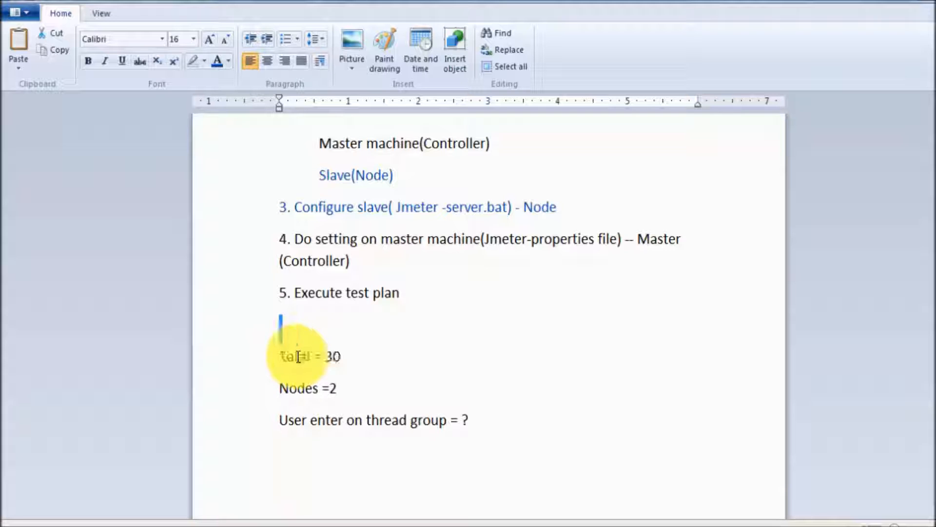
click(369, 362)
click(328, 366)
key(Down)
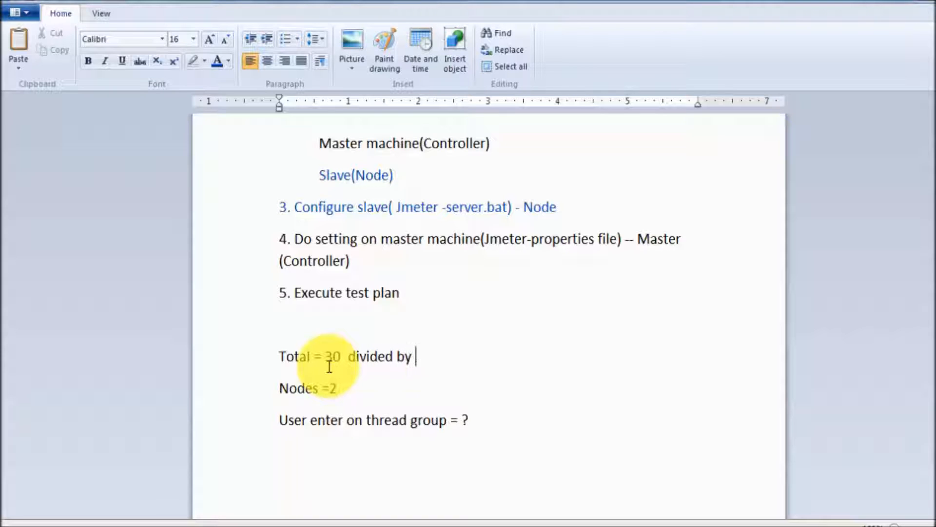
key(BackSpace)
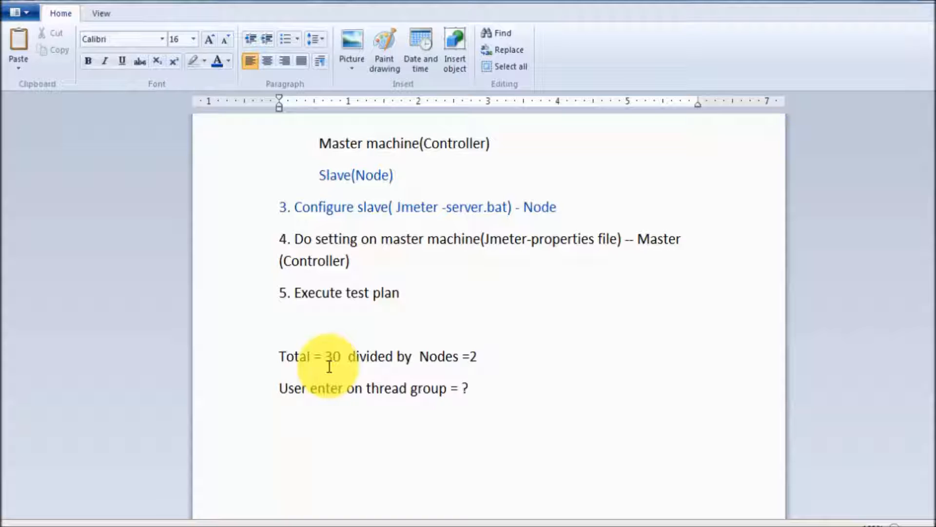
- Highlight the 30 total, the =2 node count and 'group = ?', then show the thread group at 15 threads
drag(343, 363, 324, 366)
drag(505, 352, 470, 350)
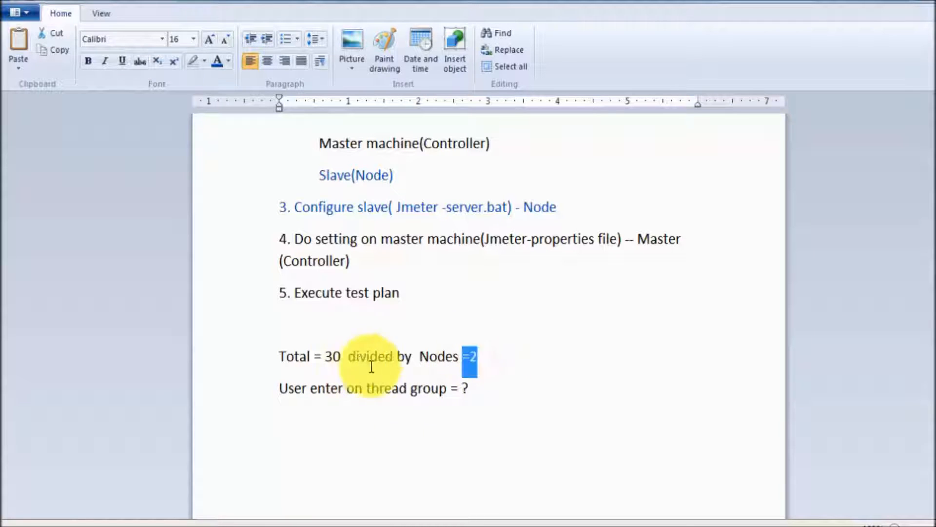
drag(340, 358, 314, 356)
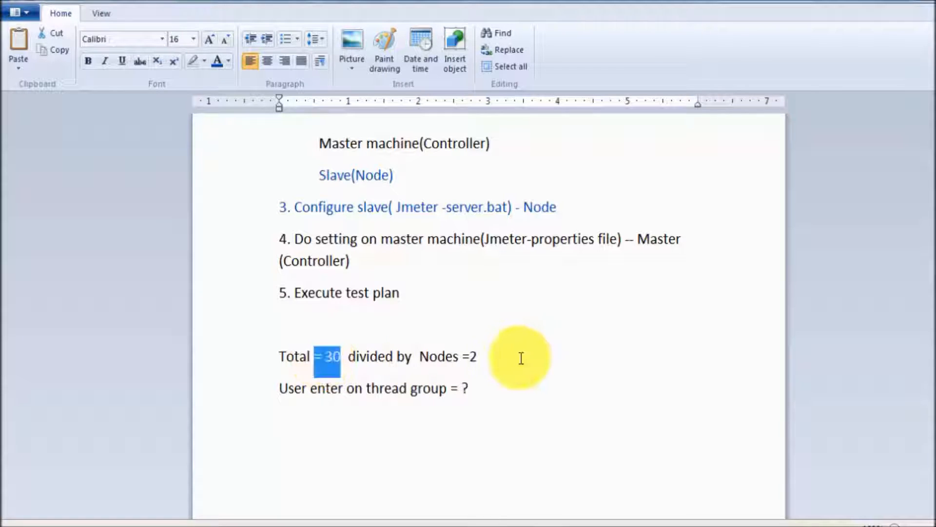
triple_click(503, 351)
drag(458, 345, 479, 355)
click(486, 380)
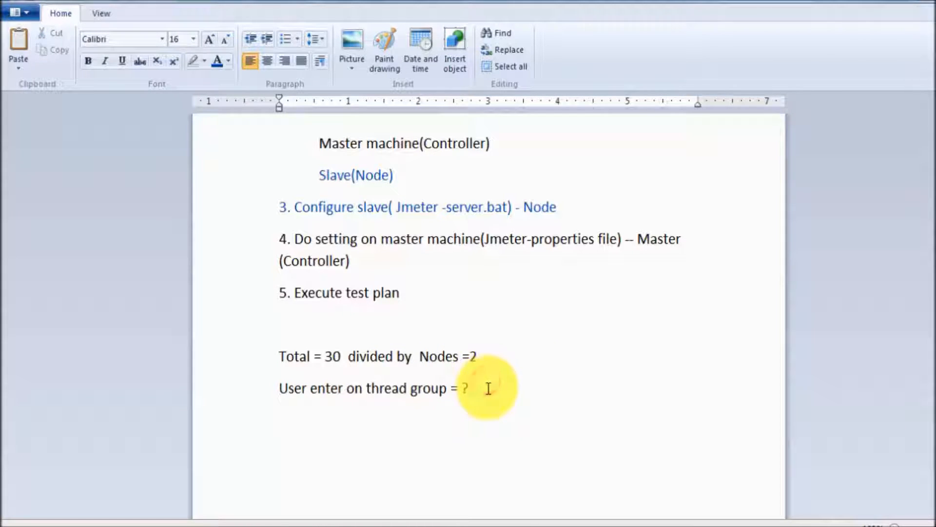
drag(485, 388, 447, 390)
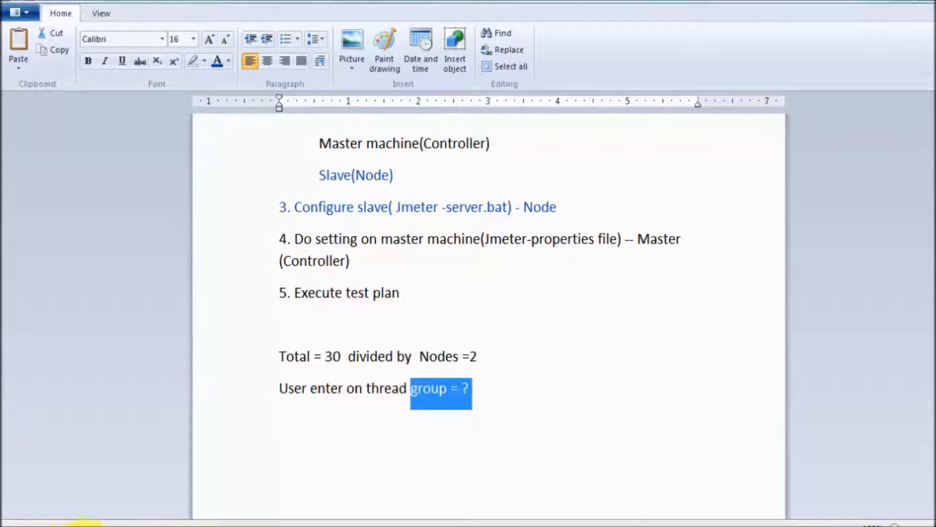
click(78, 524)
click(77, 105)
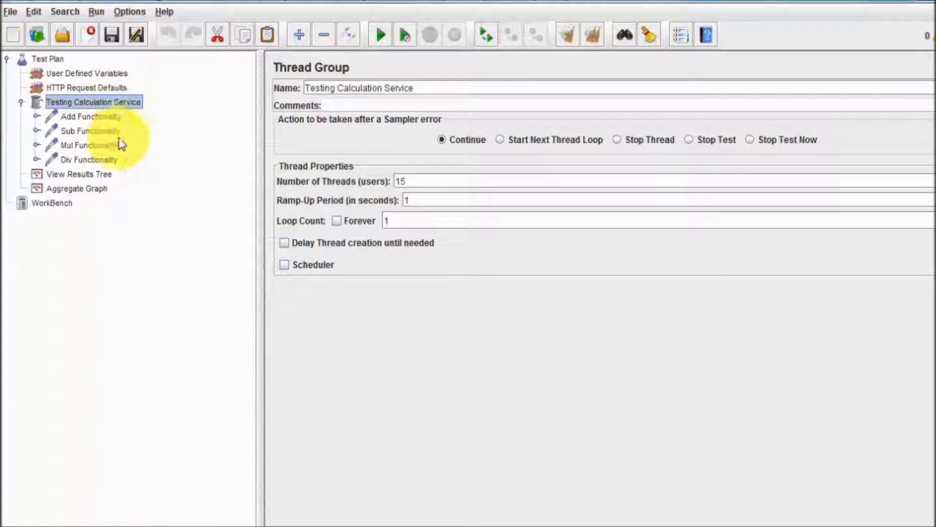
- Show the Aggregate Graph and select the Div Functionality row, with 30 samples per request
click(79, 188)
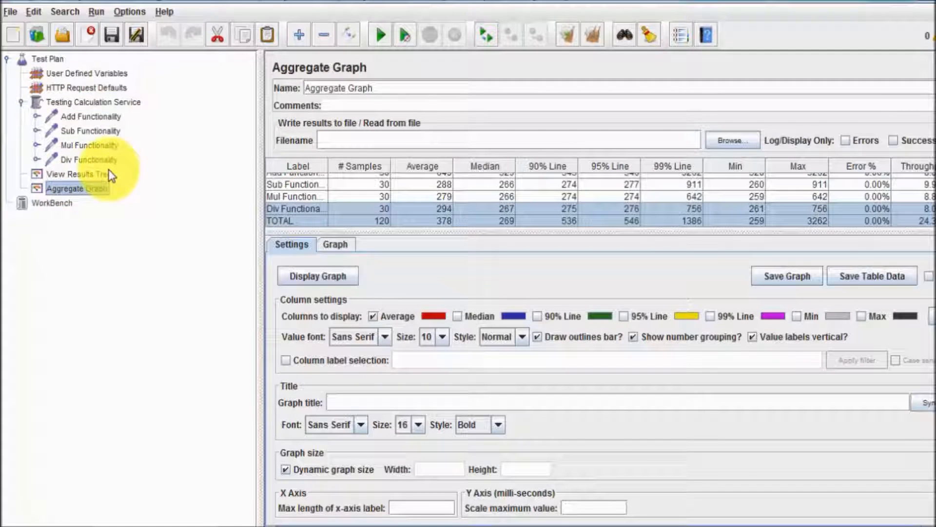
click(391, 209)
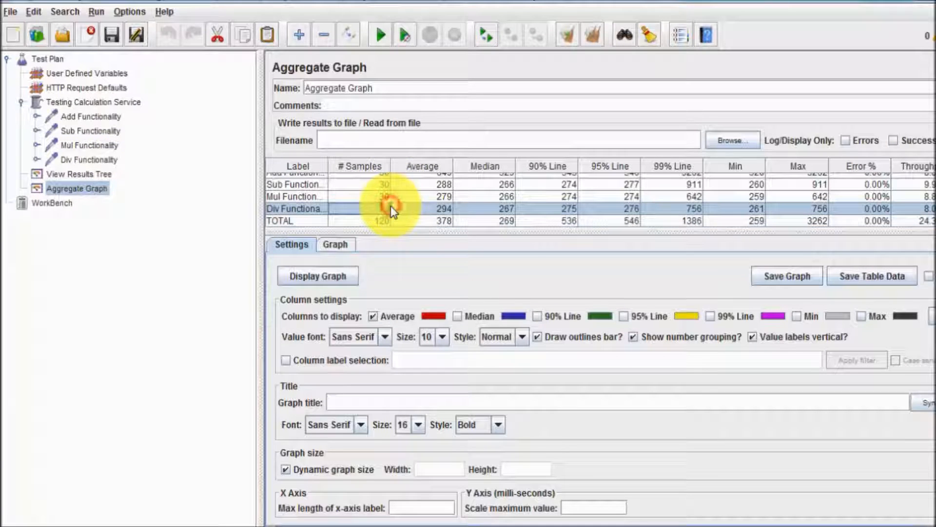